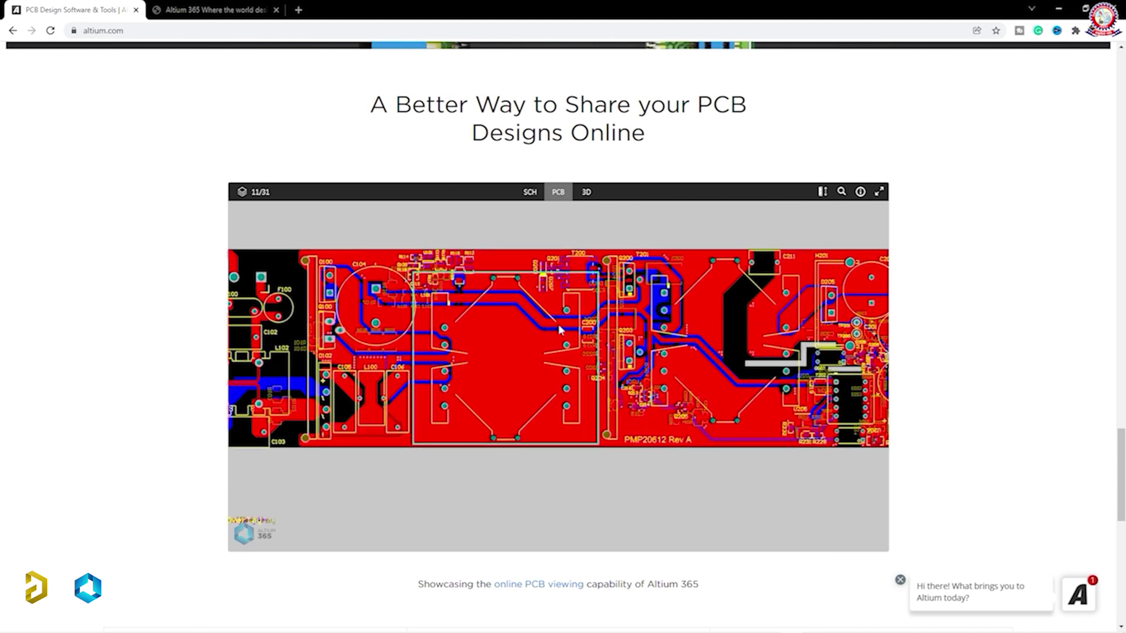
Switch the altium.com board preview to 3D and scroll down to the software tools overview.
scroll(540, 323, down, 3)
click(587, 193)
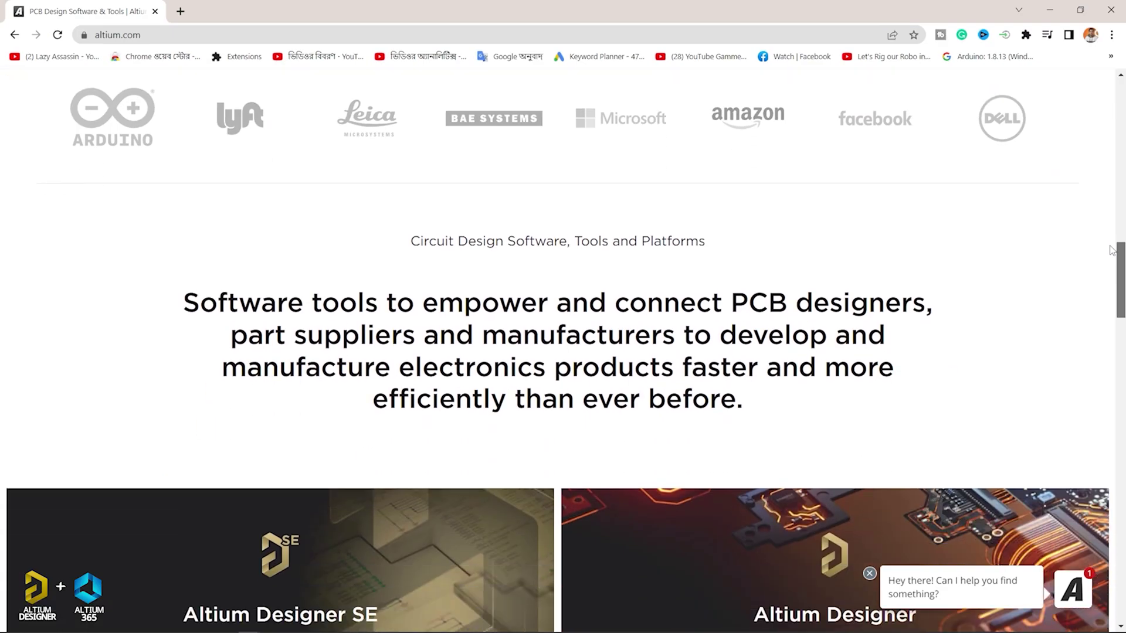
scroll(1110, 265, down, 2)
drag(1110, 266, 1101, 537)
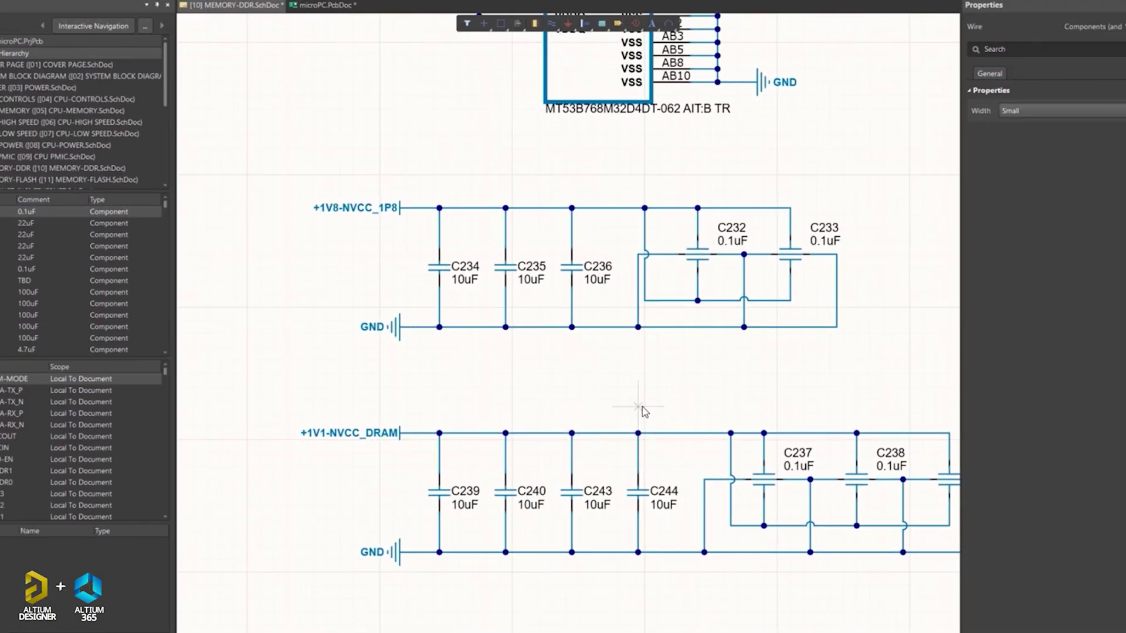
Cross-probe capacitor C244 onto the PCB, pan the memory traces, and pick the second corner style.
right_click(640, 493)
click(700, 508)
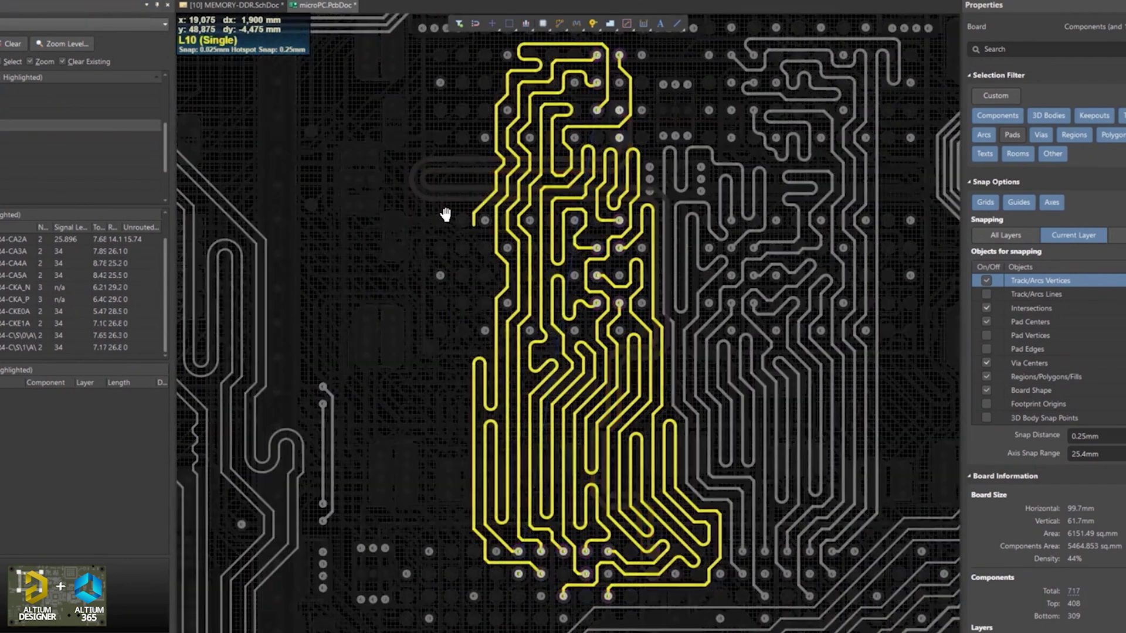
right_drag(446, 214, 448, 168)
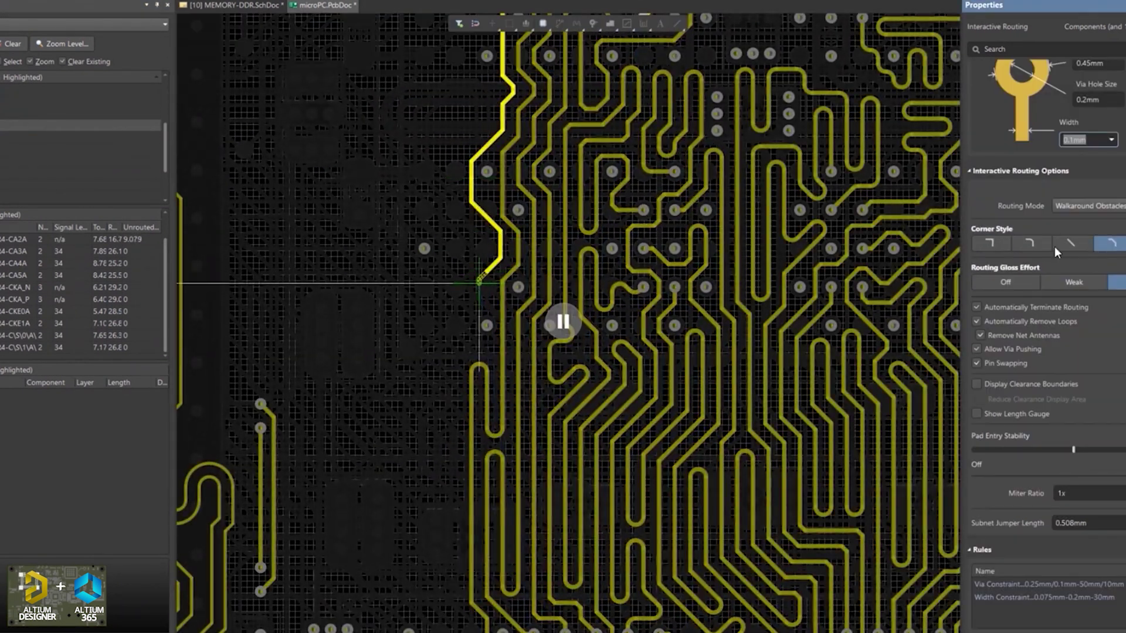
click(1030, 246)
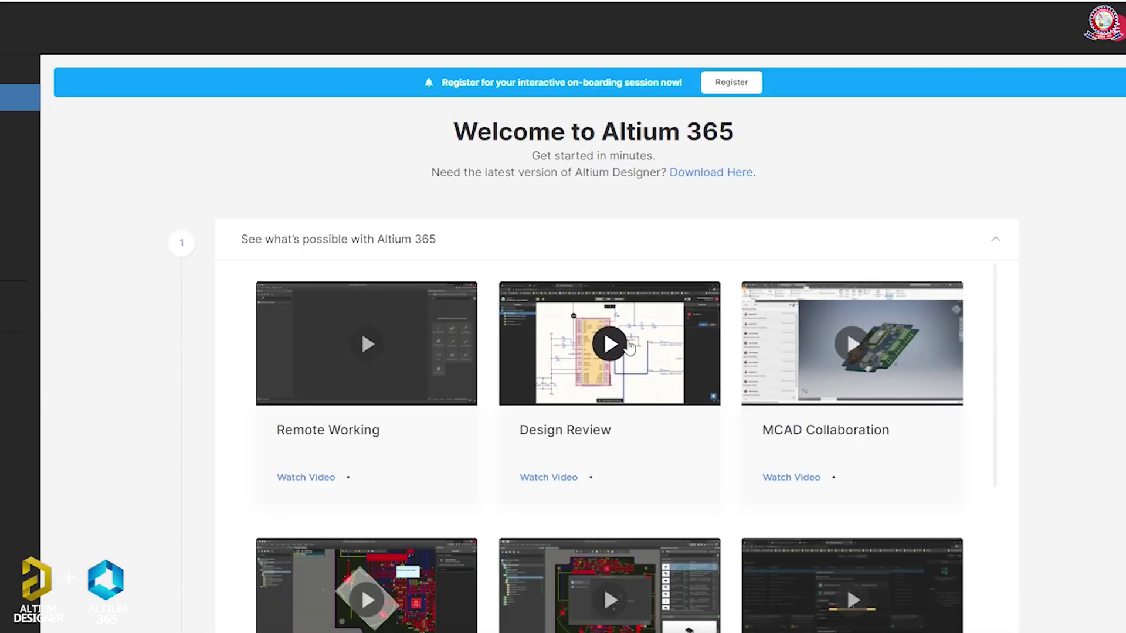
Play the review video, find commit r93, and compare its PCB to zoom on resistor R93.
click(630, 346)
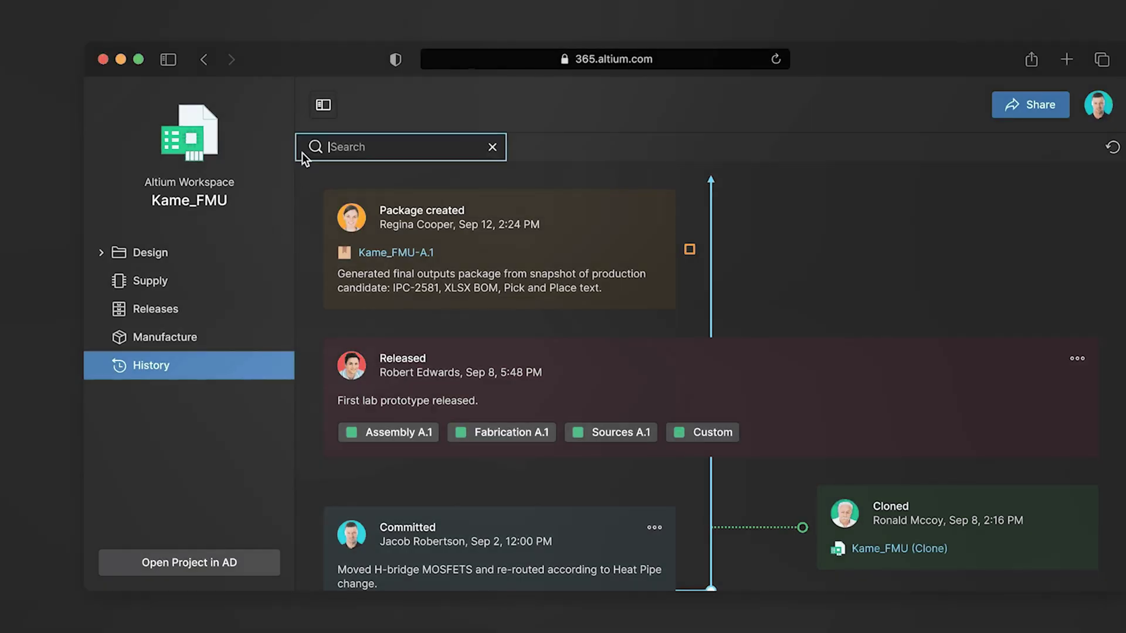
text(r93)
click(651, 216)
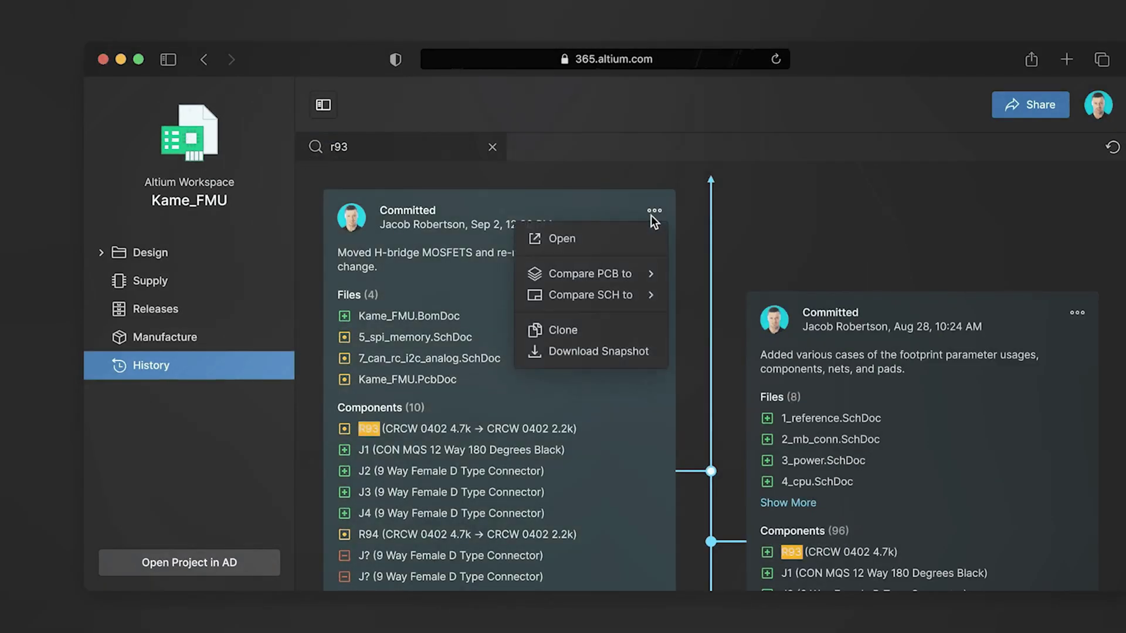
click(704, 296)
click(763, 301)
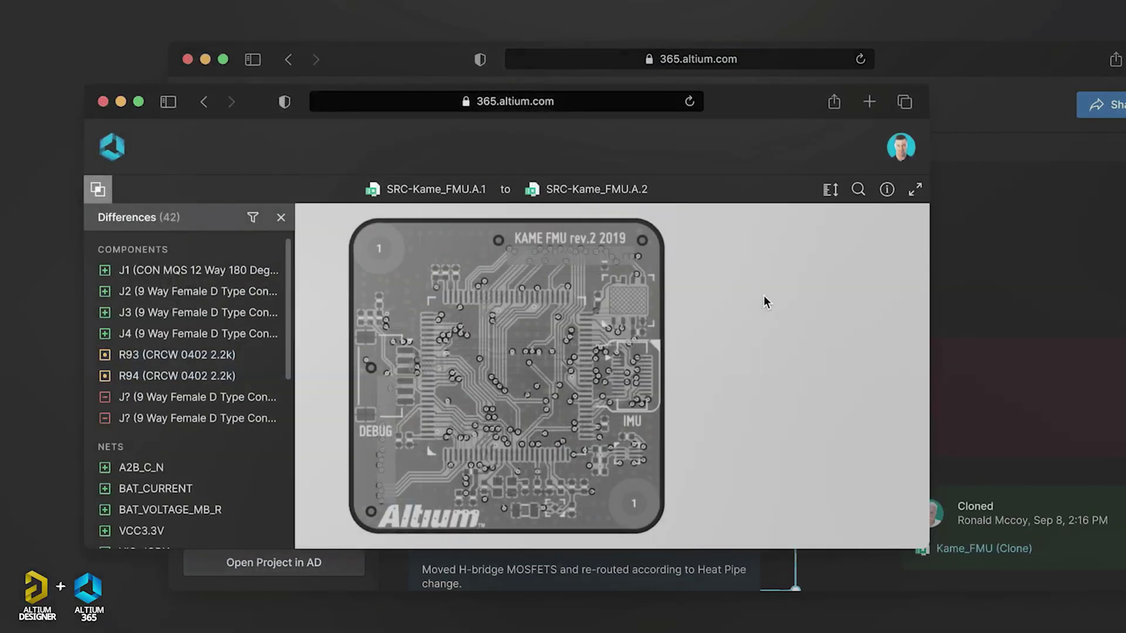
click(252, 355)
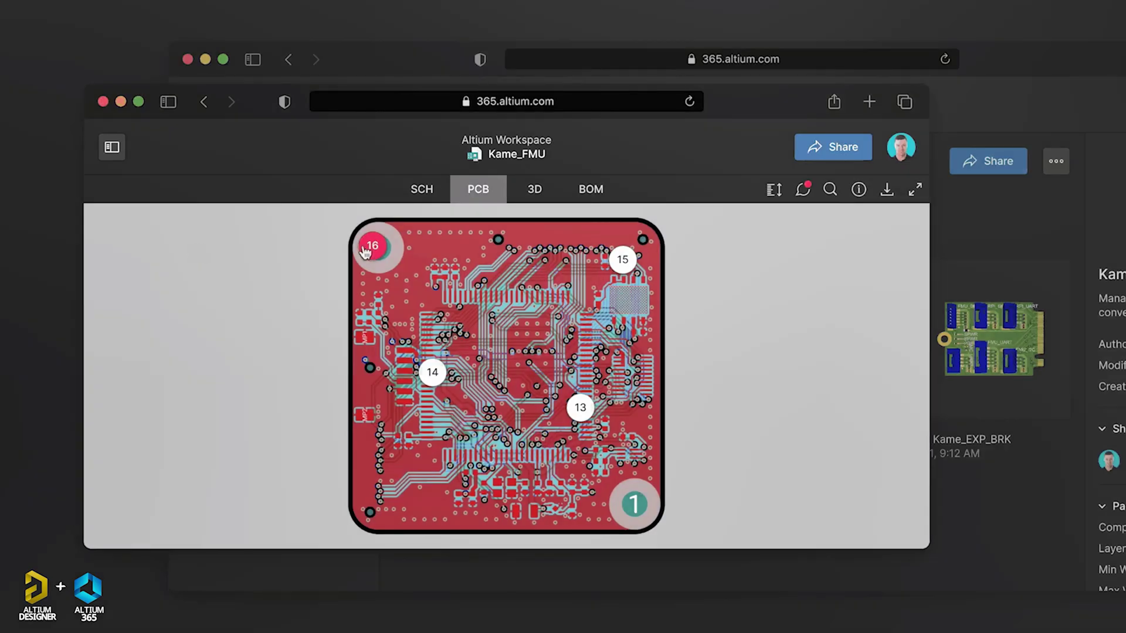
Reply 'Done' to the board review comment, mentioning the commenter.
click(371, 251)
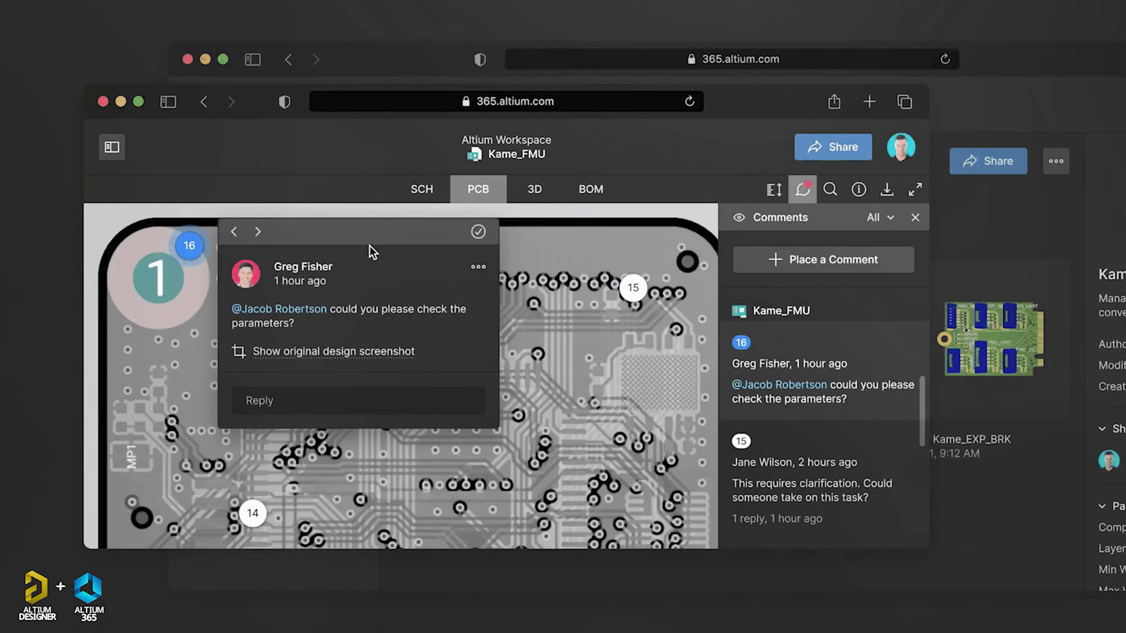
click(350, 398)
text(@gr)
click(307, 440)
text(Done)
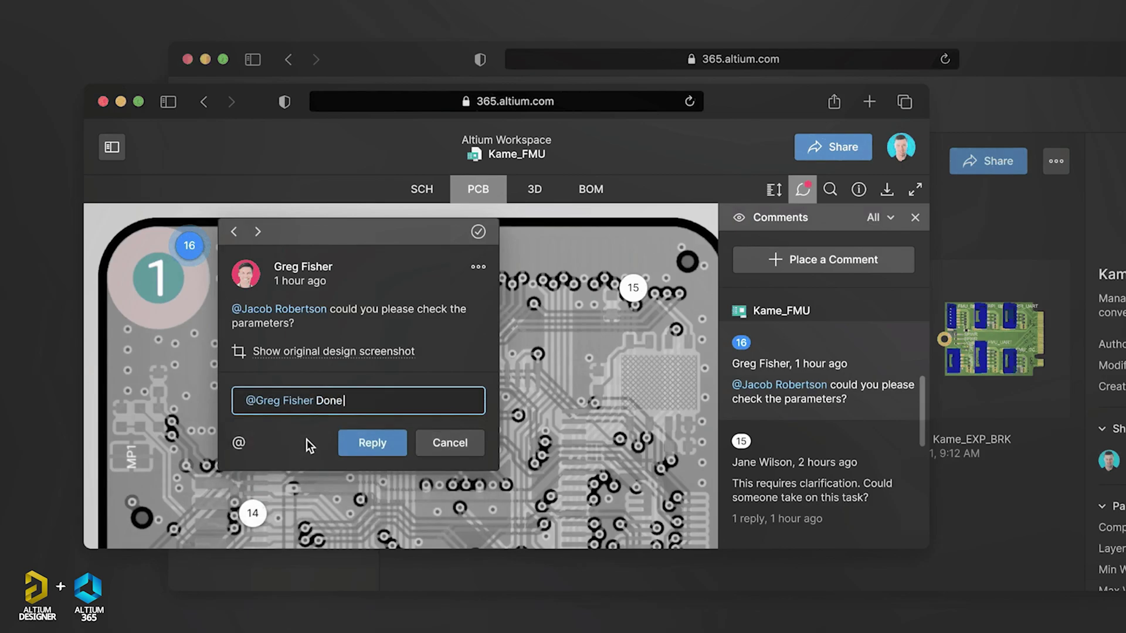
click(370, 443)
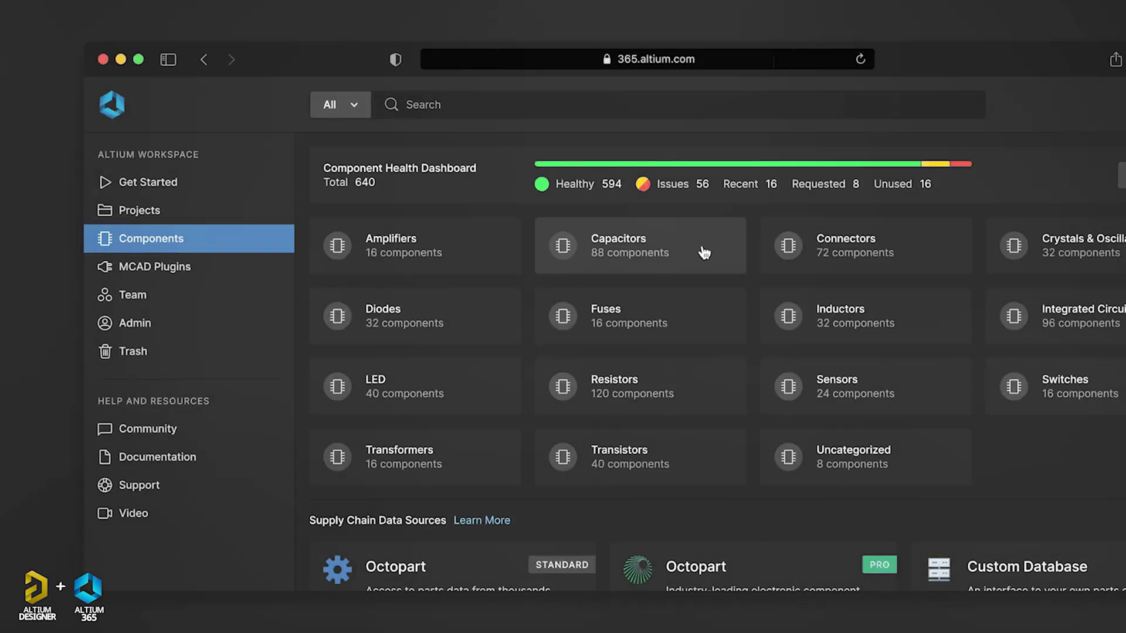
Filter the Capacitors parts list by a 100uF capacitance.
click(703, 247)
click(504, 114)
text(ca)
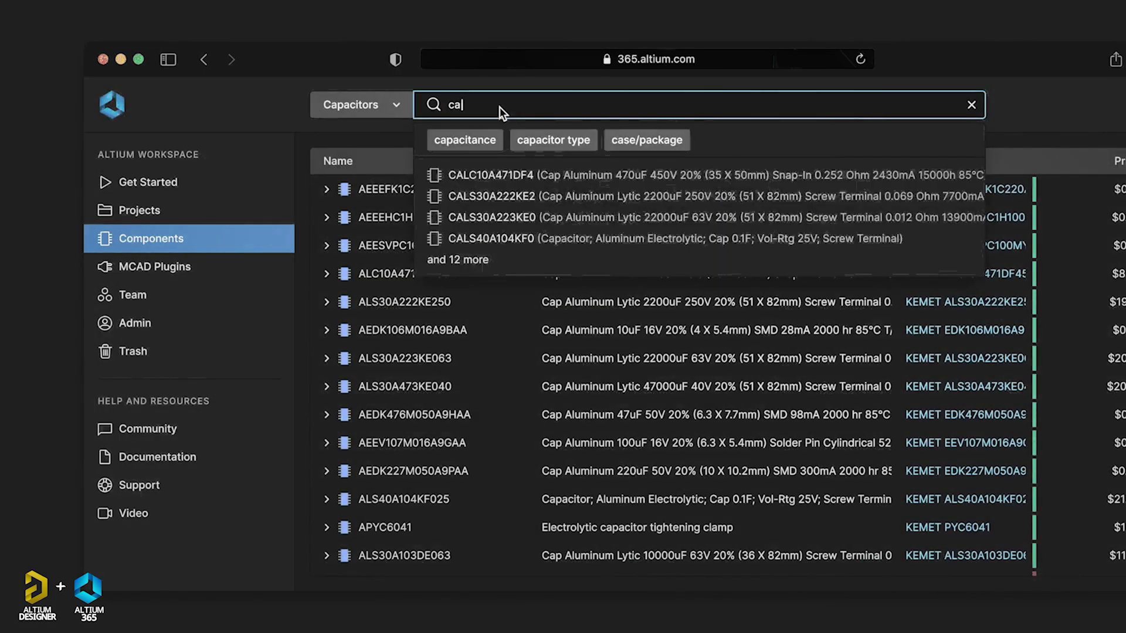
click(464, 138)
click(482, 240)
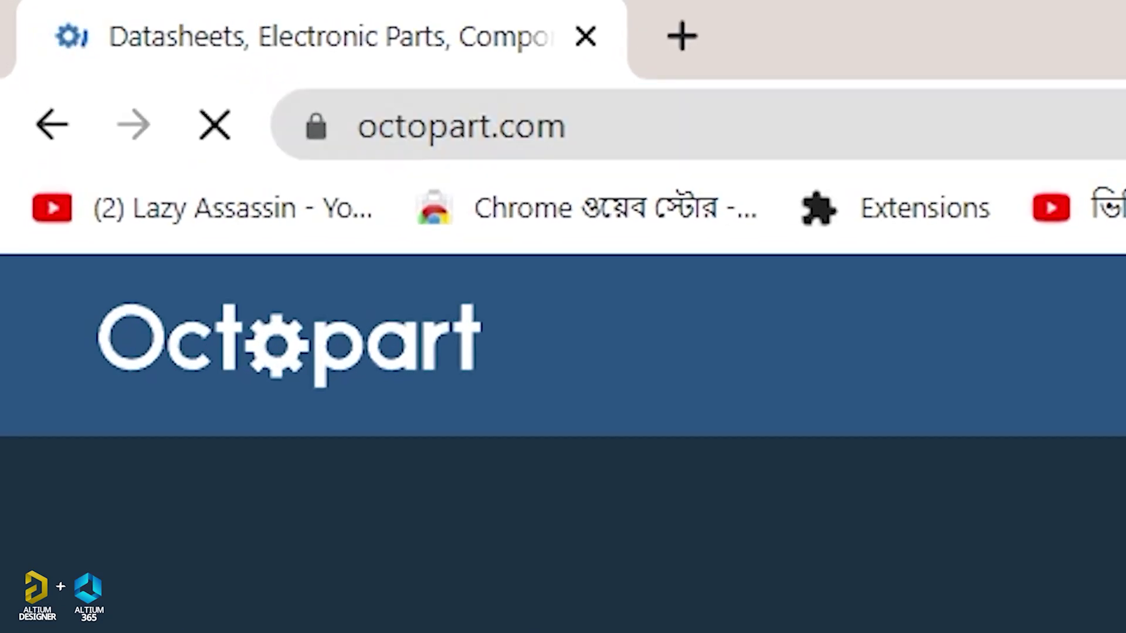
Browse Integrated Circuits > Embedded Processors and Controllers > Microcontrollers, filter to Microchip, and scroll to PIC16F628A-I/SO.
scroll(1058, 311, down, 10)
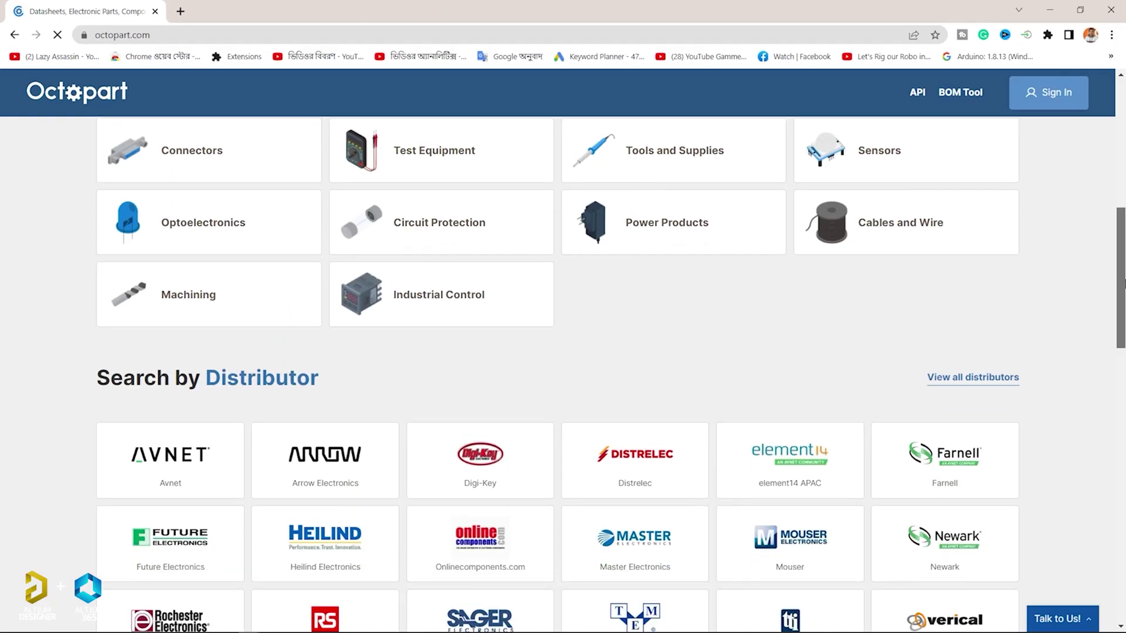
drag(1123, 282, 1119, 246)
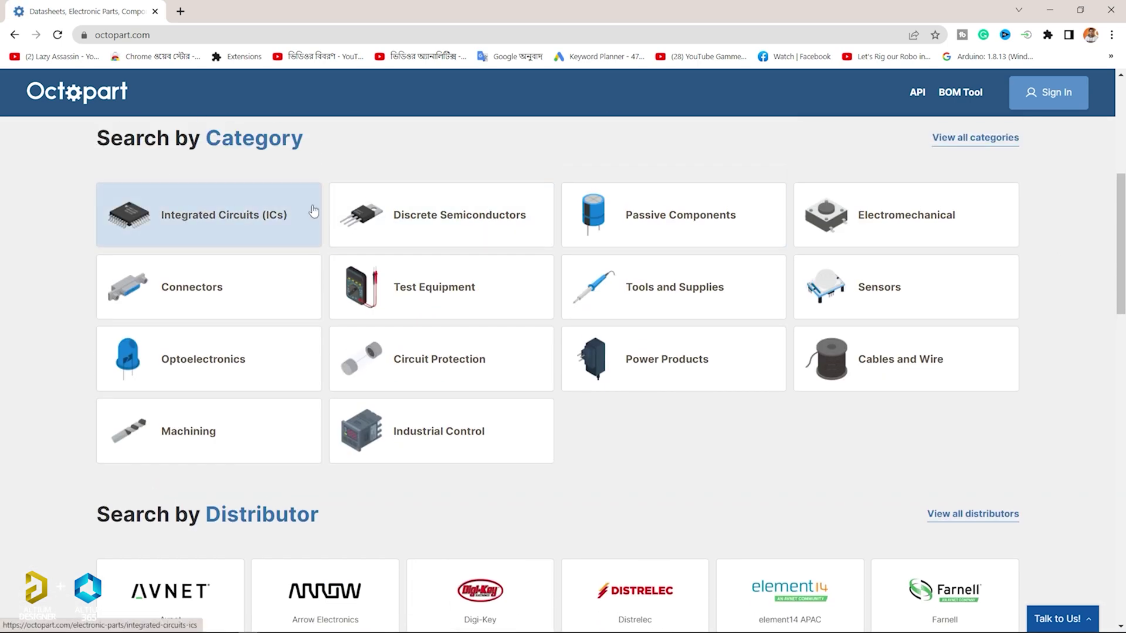
click(276, 238)
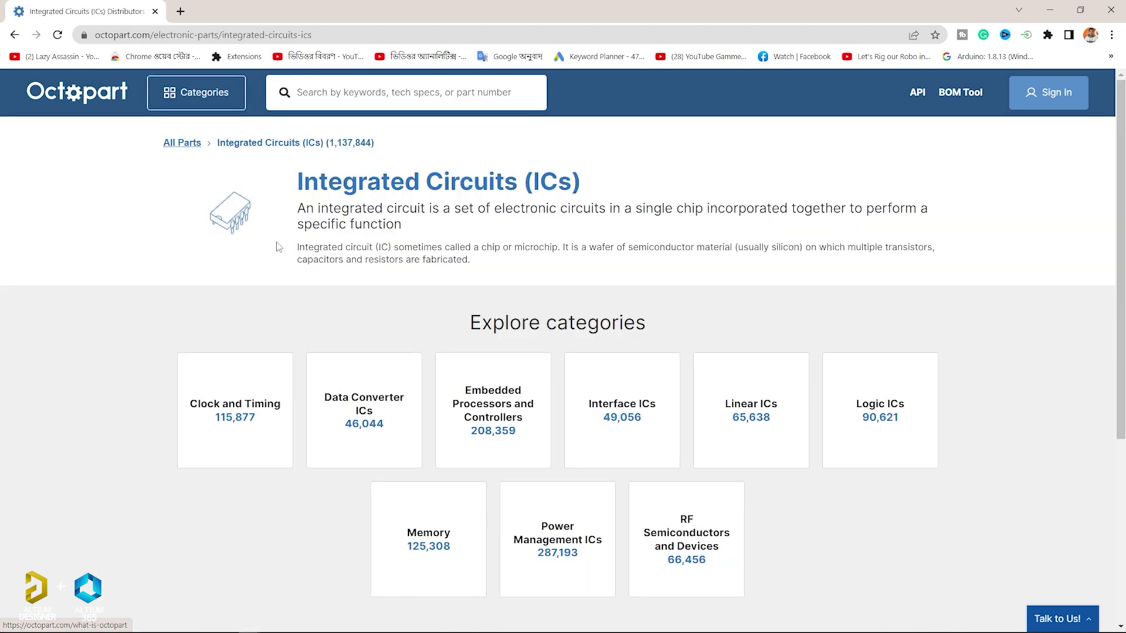
click(514, 409)
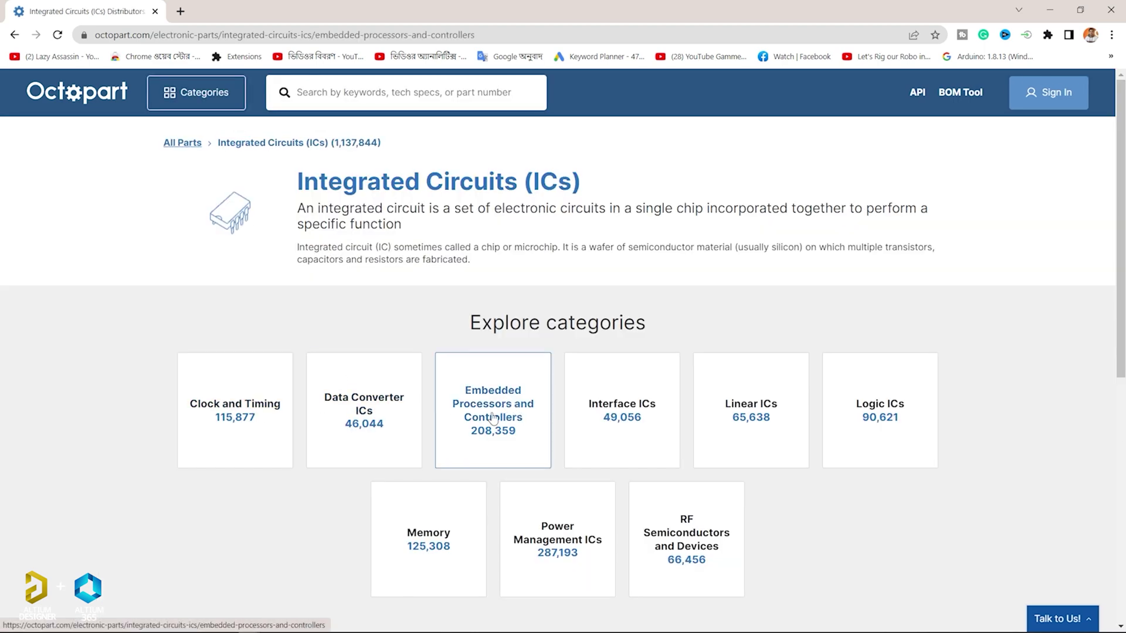
scroll(411, 357, down, 2)
scroll(452, 330, down, 2)
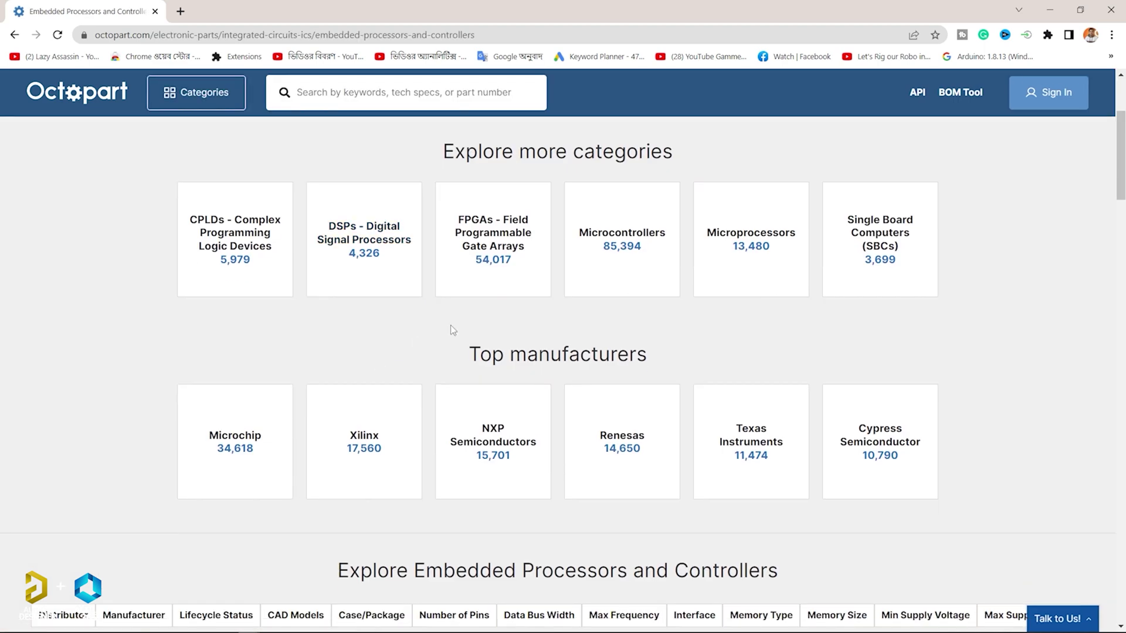
click(622, 240)
click(285, 409)
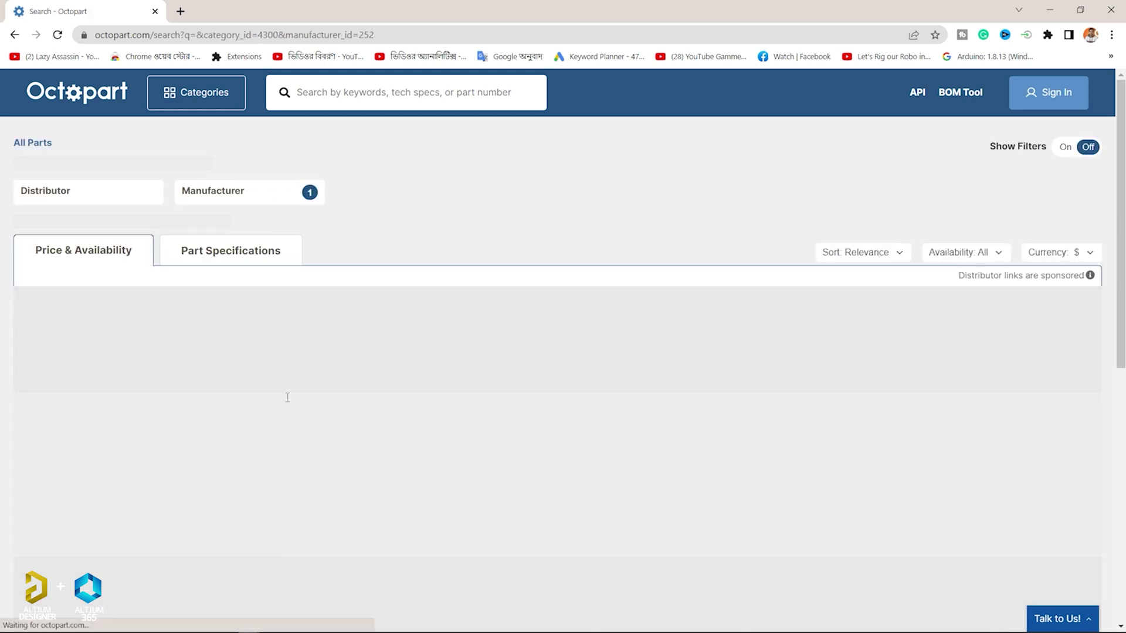
scroll(288, 398, down, 5)
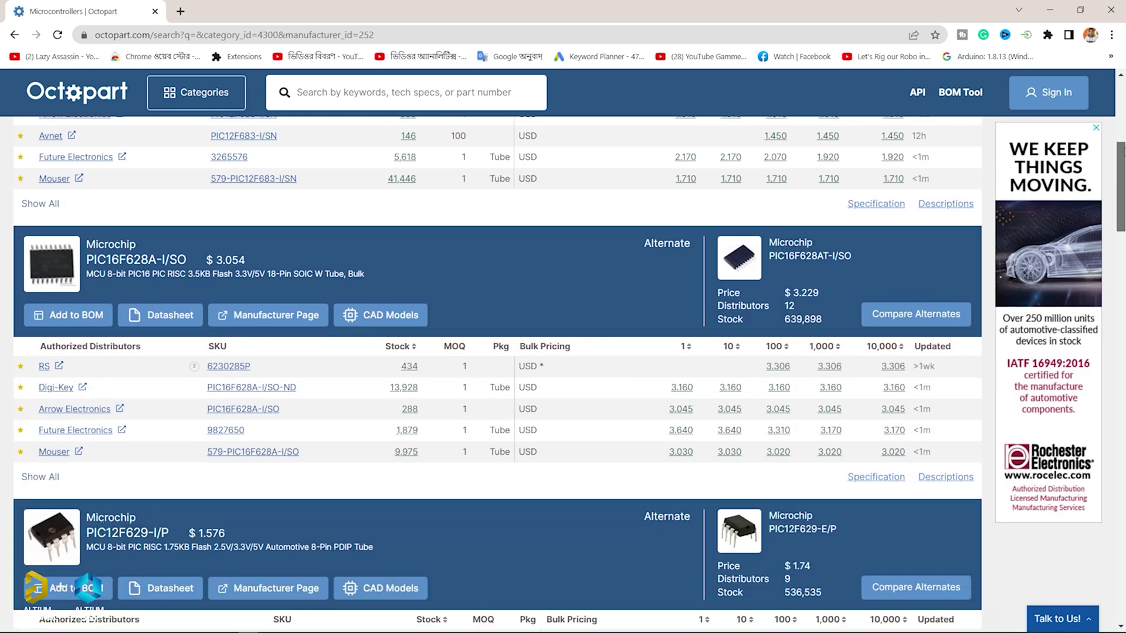
scroll(496, 374, down, 2)
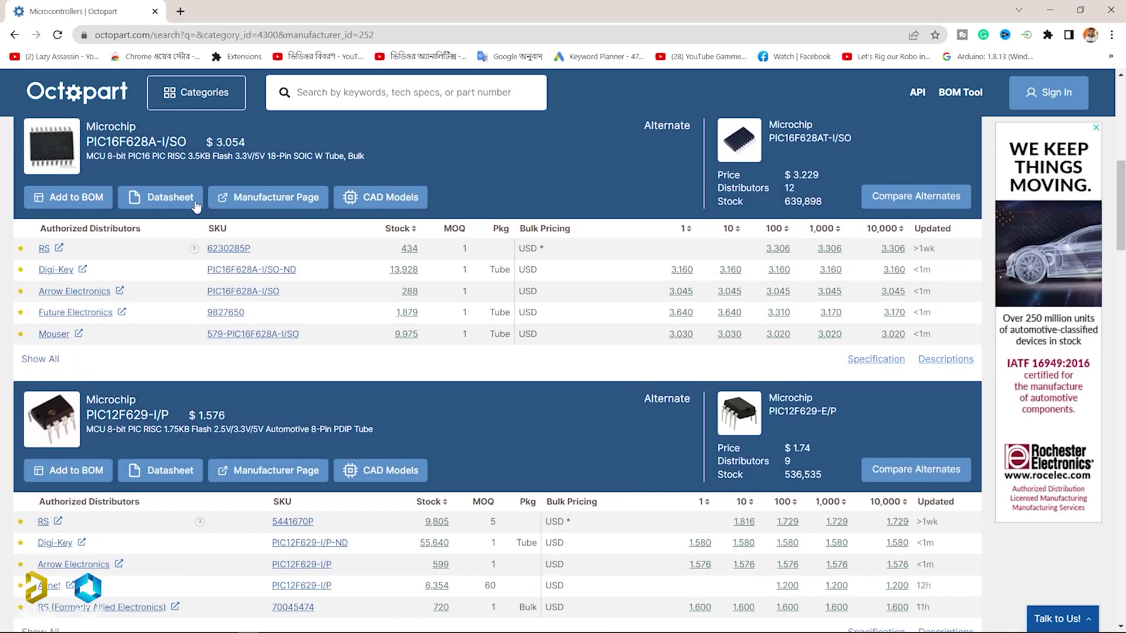
Open the PIC16F628A-I/SO page and scroll through inventory history, CAD models and tech specs.
click(171, 204)
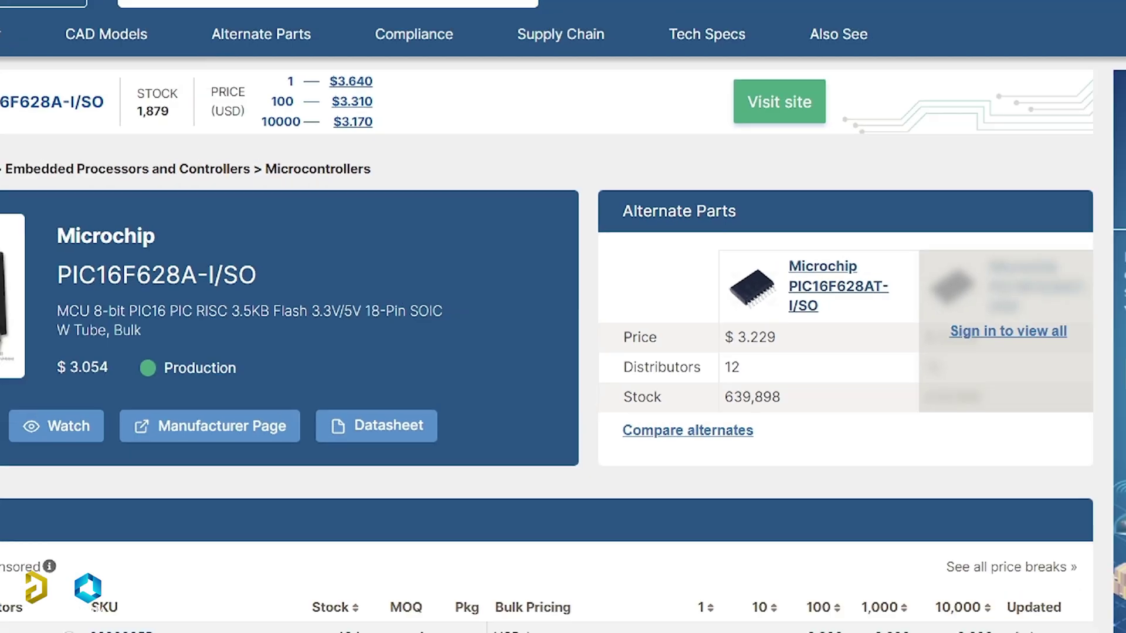
scroll(406, 384, down, 8)
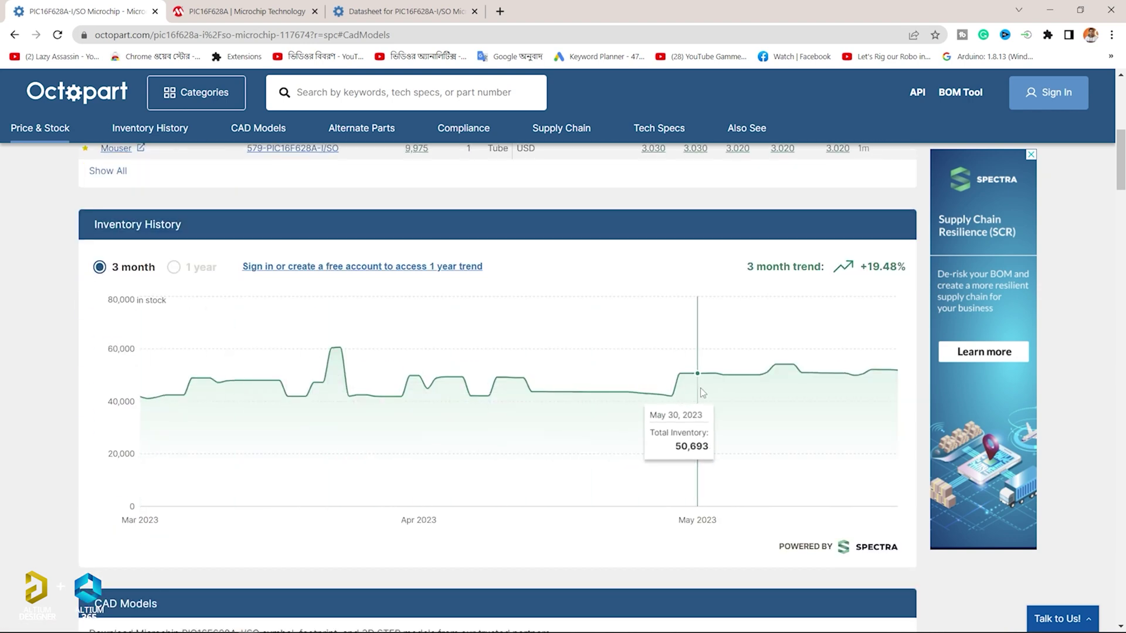
scroll(315, 383, down, 6)
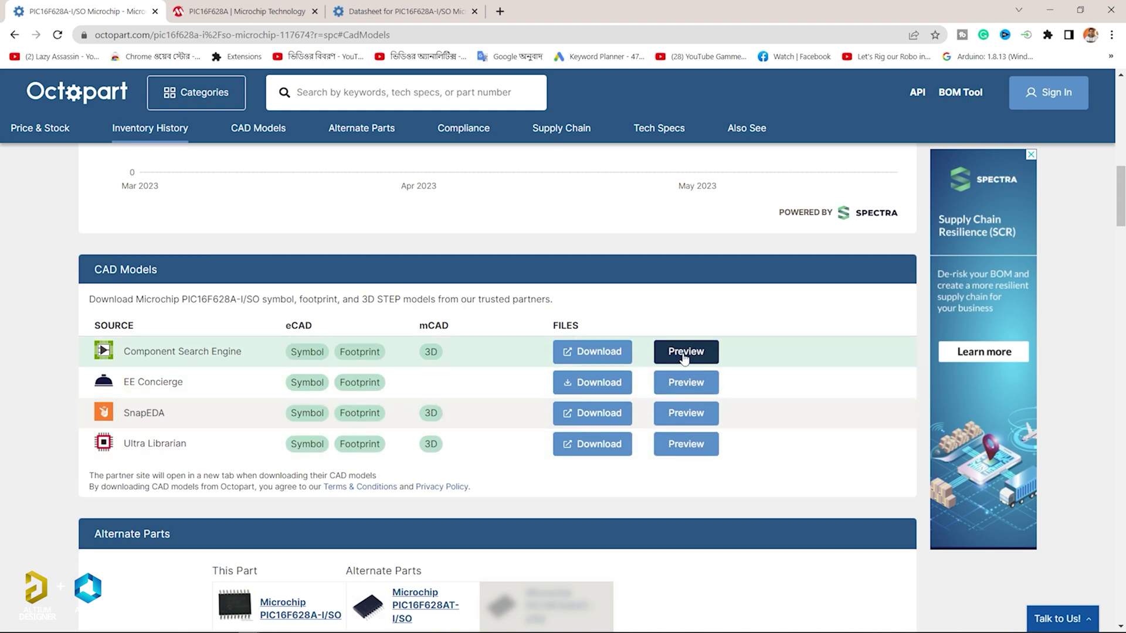
scroll(677, 452, down, 20)
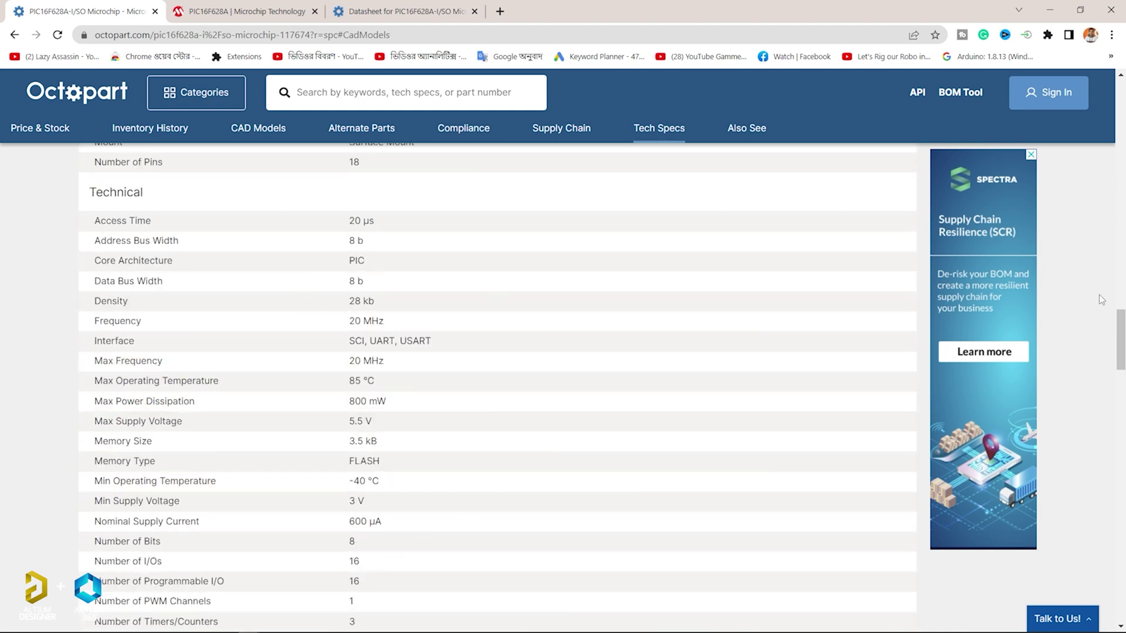
scroll(1102, 300, down, 20)
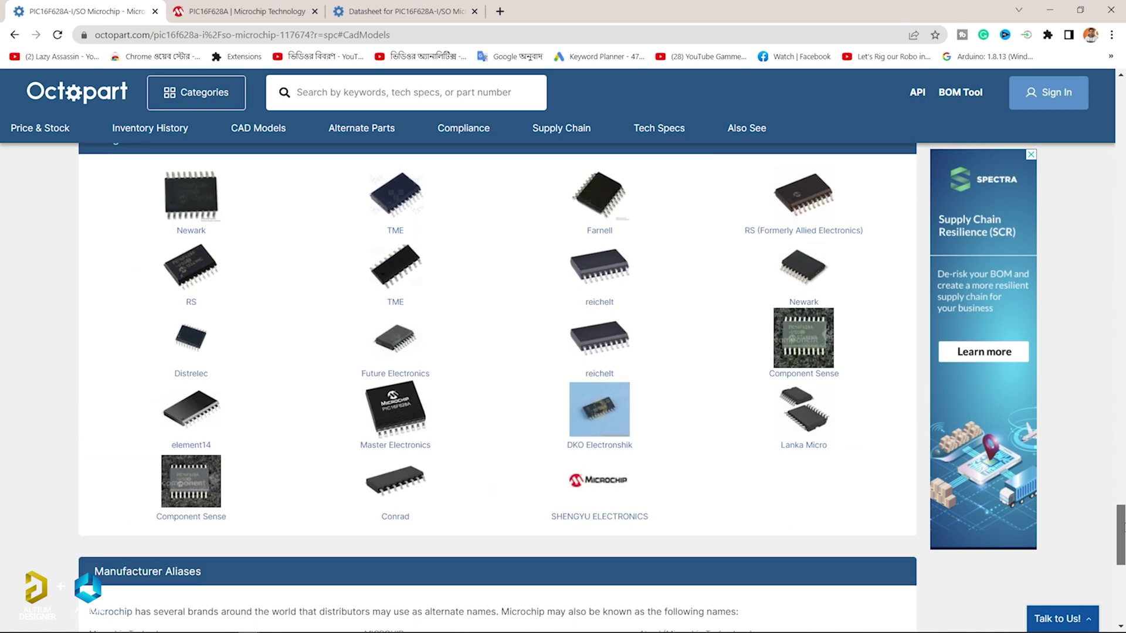
scroll(1068, 316, up, 20)
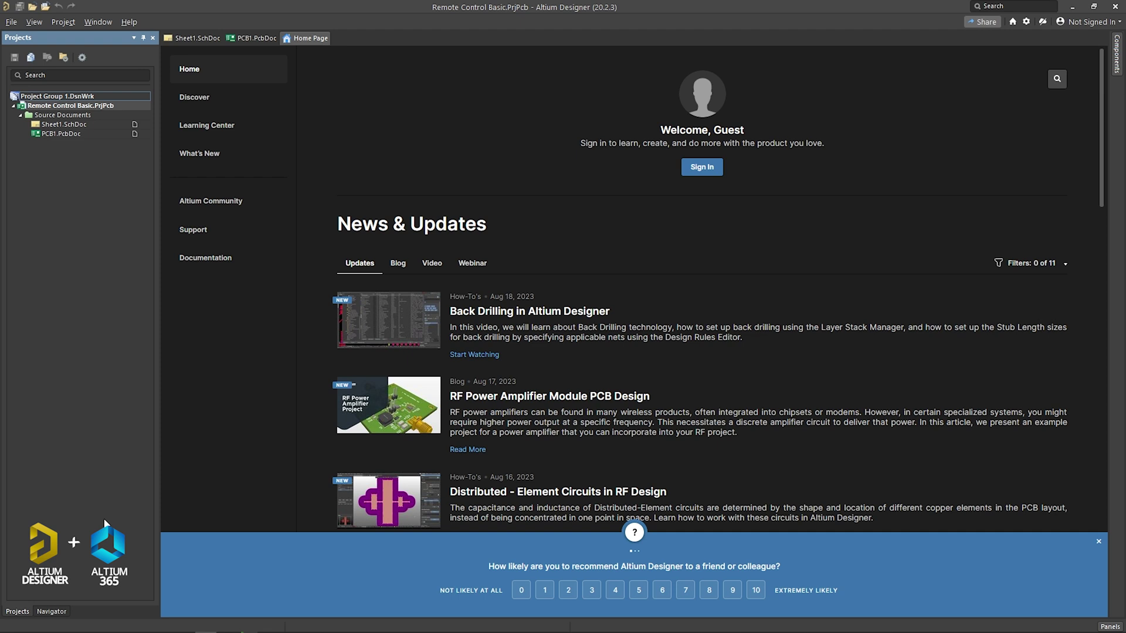
Create a new project named '4 Layer Atmega Trainer Board Design'.
click(11, 22)
mouse_move(24, 34)
click(146, 36)
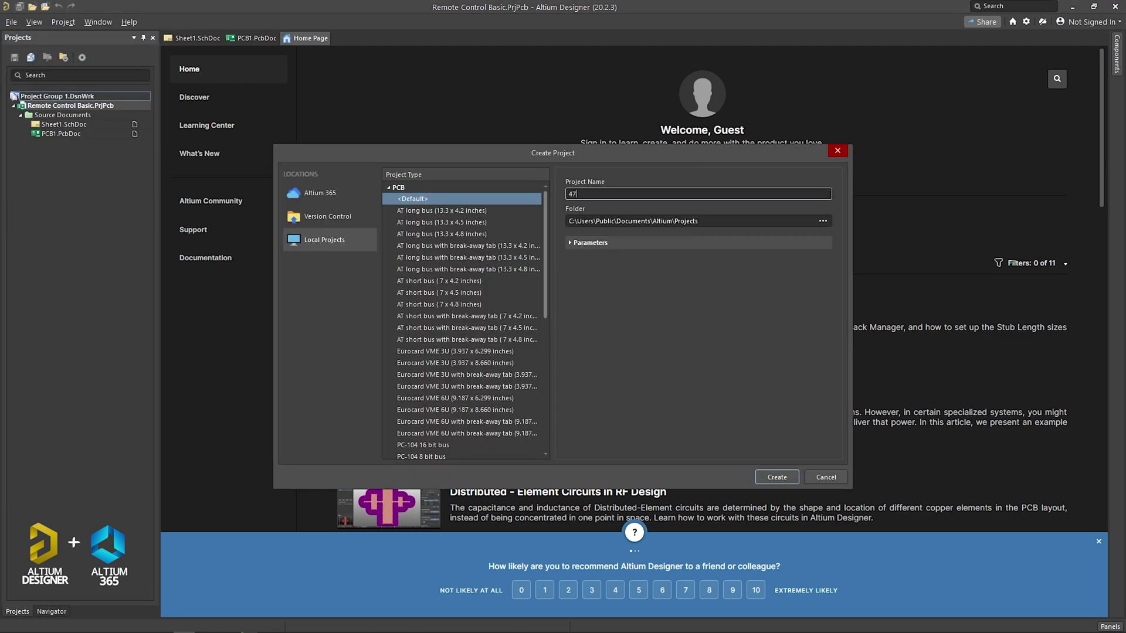
click(777, 477)
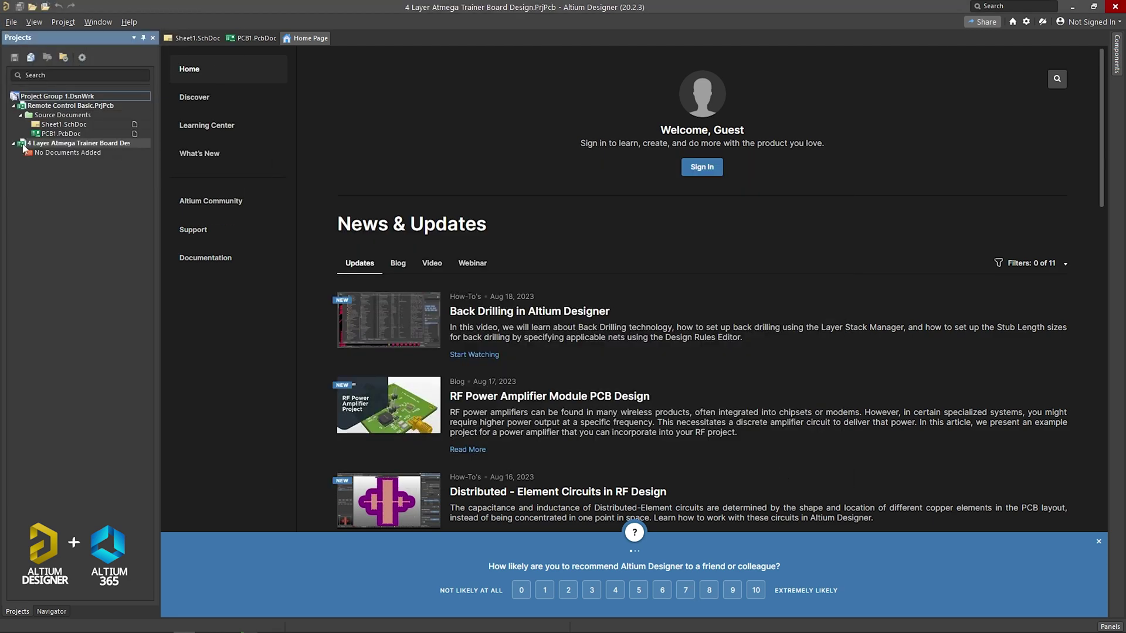
Add a new schematic sheet to the project.
right_click(77, 144)
mouse_move(117, 171)
click(352, 173)
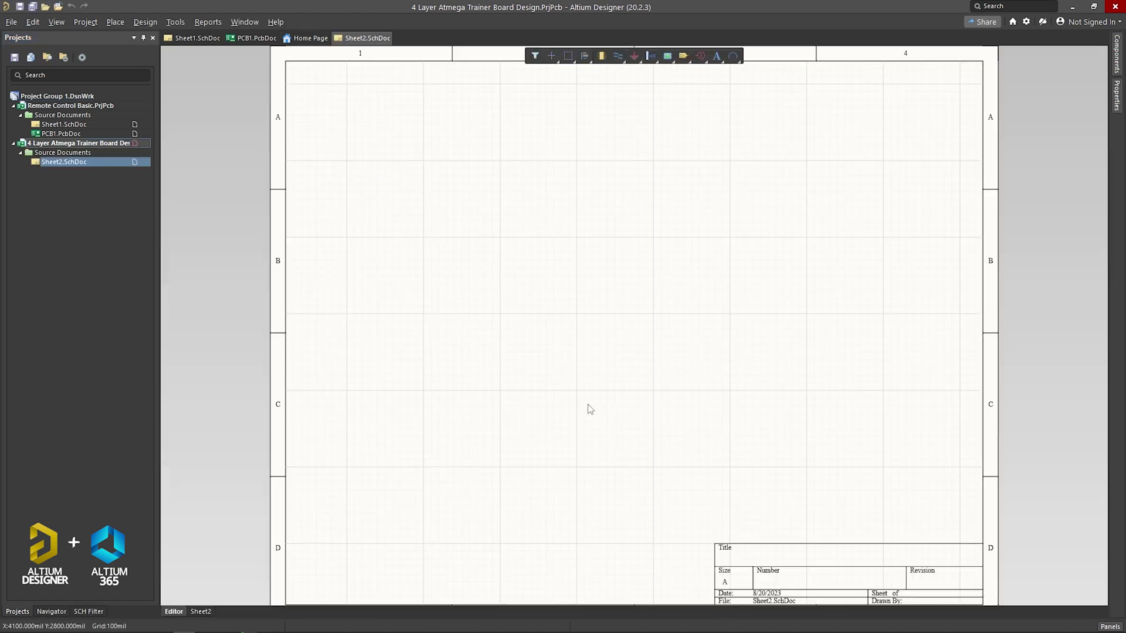
Place the ATMEGA328P-PU microcontroller on the sheet from the Components panel.
click(1117, 54)
drag(938, 122, 618, 262)
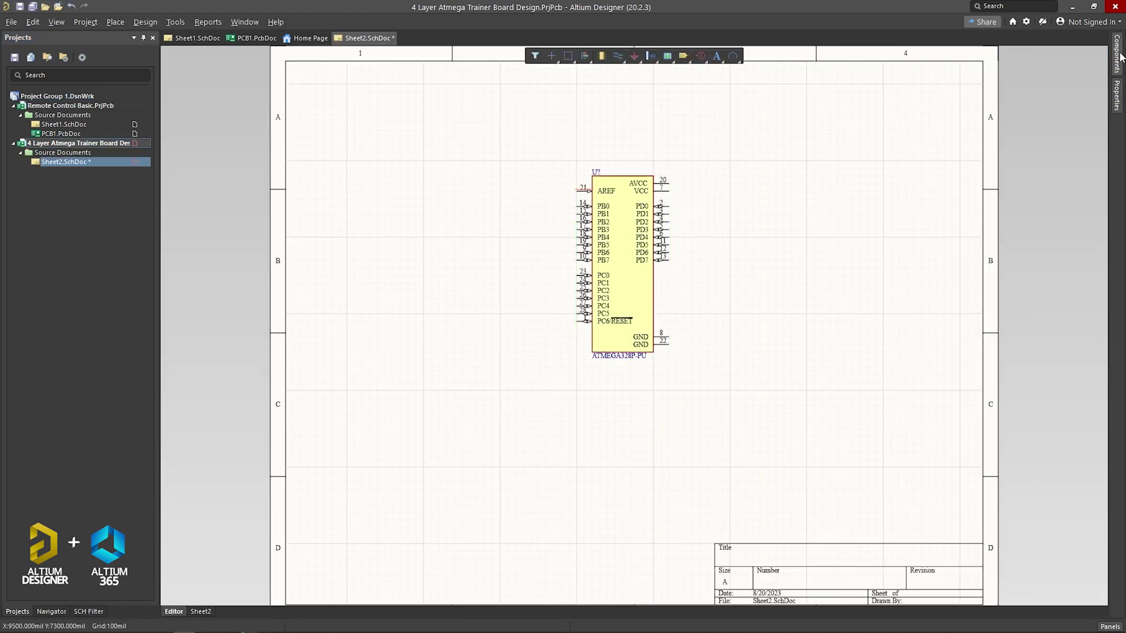
click(1009, 72)
click(987, 303)
Place +5 and GND power ports from the Active Bar.
click(635, 56)
click(675, 113)
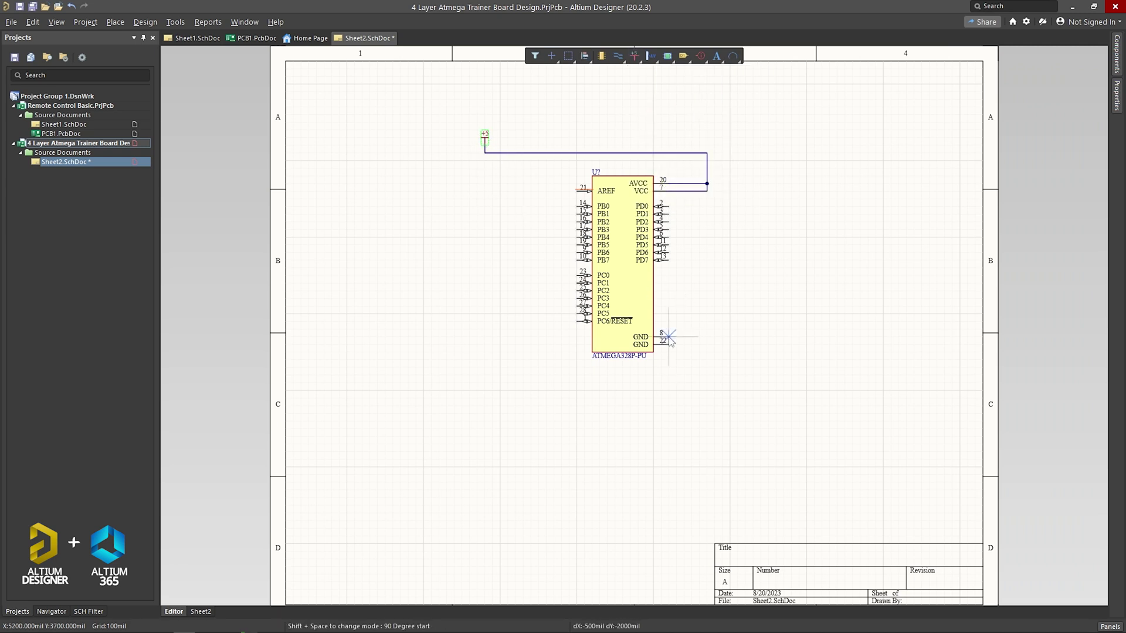
click(634, 56)
click(679, 71)
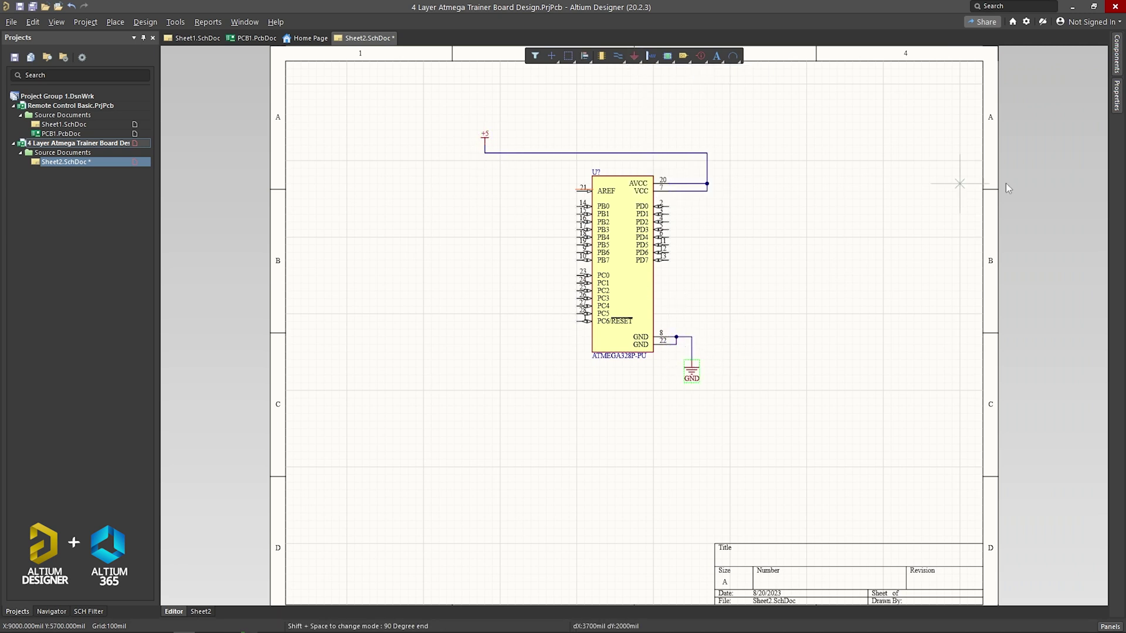
Place Res1 resistors and a ground port at the switch.
click(1117, 54)
click(953, 185)
click(953, 211)
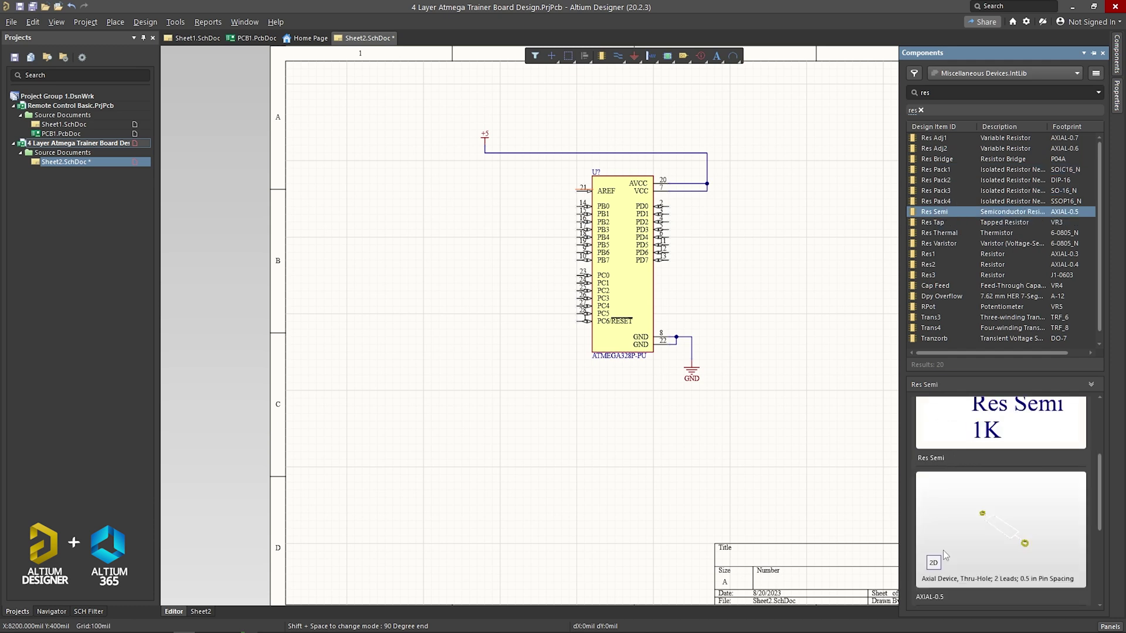
click(933, 254)
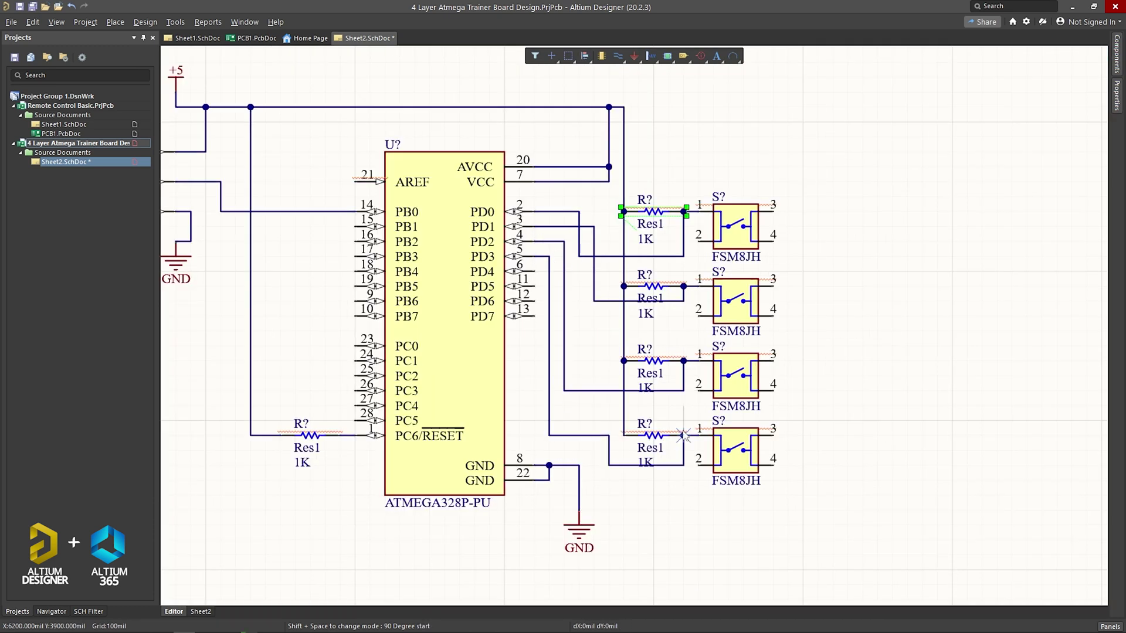
click(833, 241)
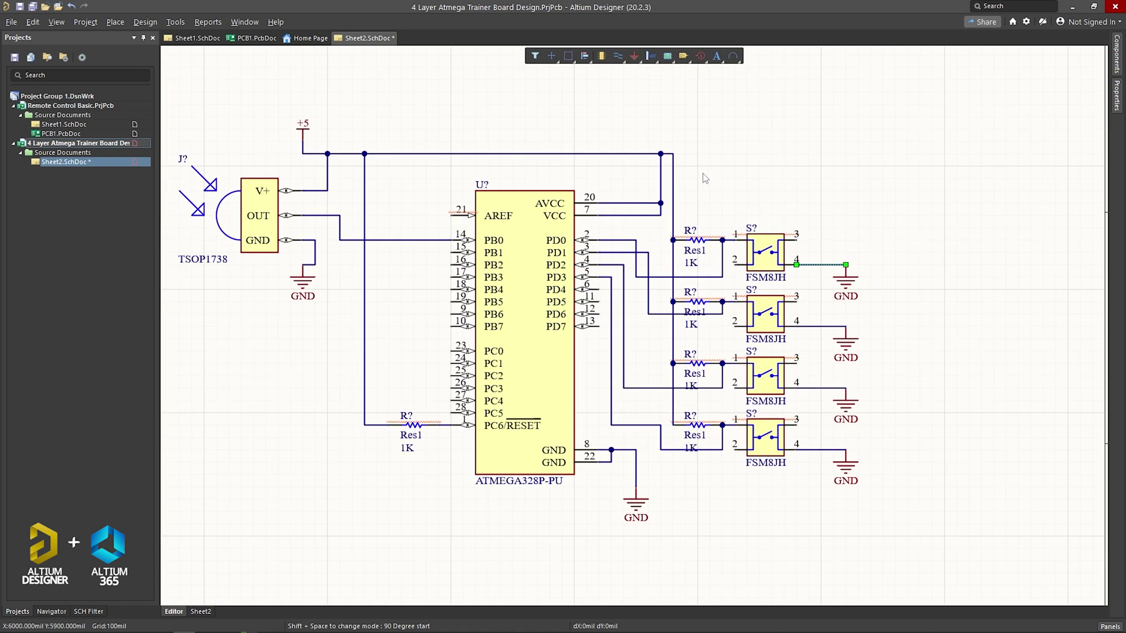
Place the LCM-S01602DTR LCD and wire its E, DB0 and DB2 pins to the microcontroller.
click(1117, 54)
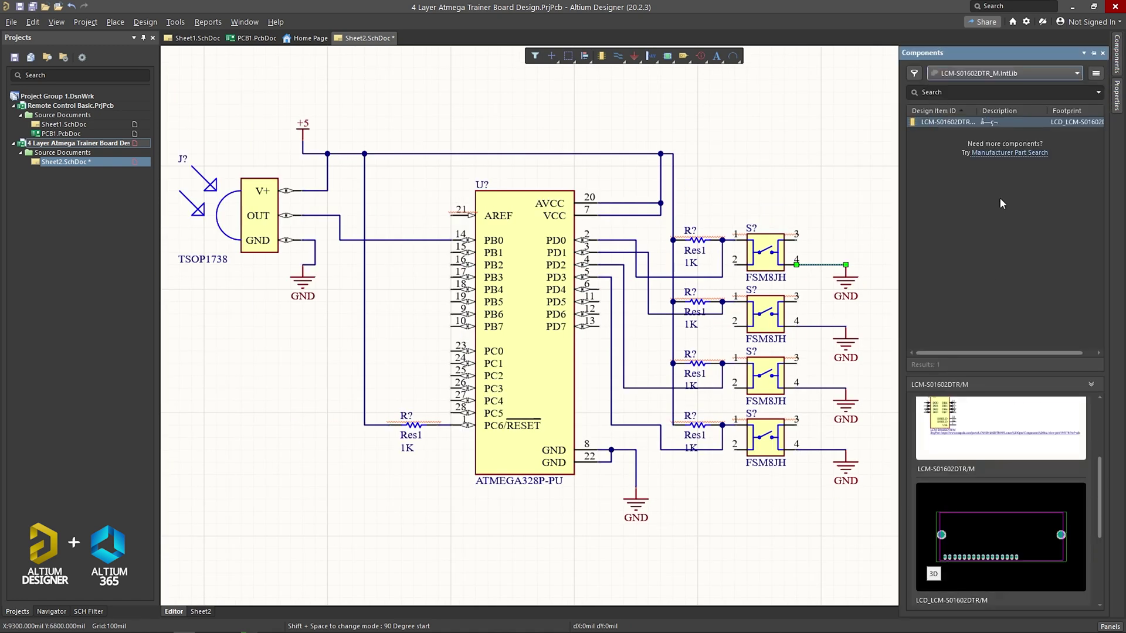
drag(947, 122, 275, 287)
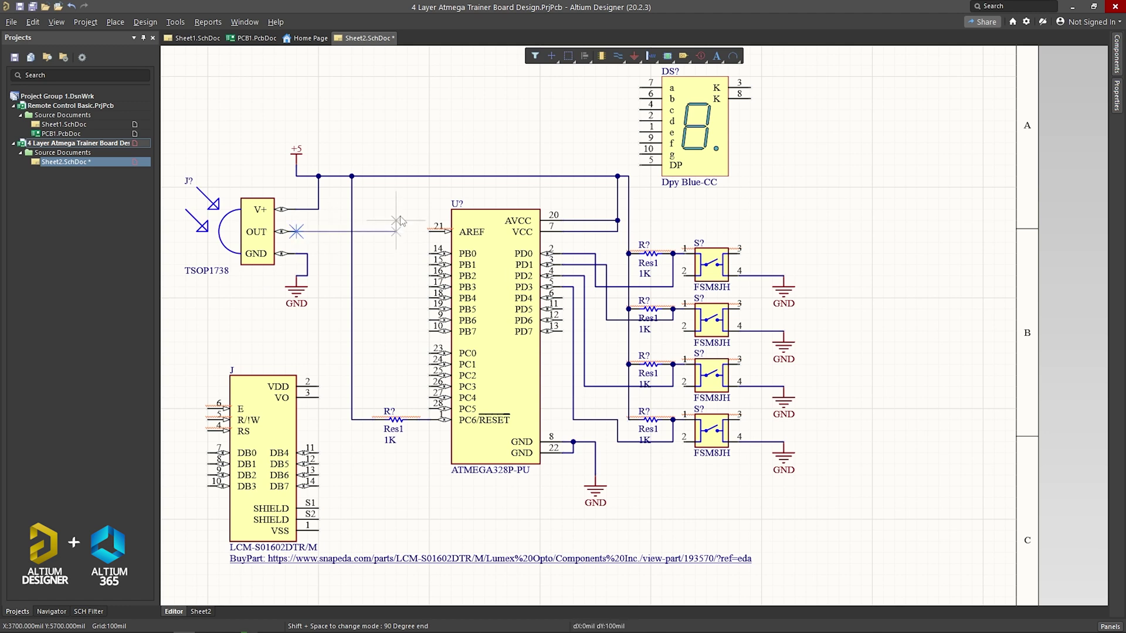
click(206, 409)
scroll(207, 328, down, 1)
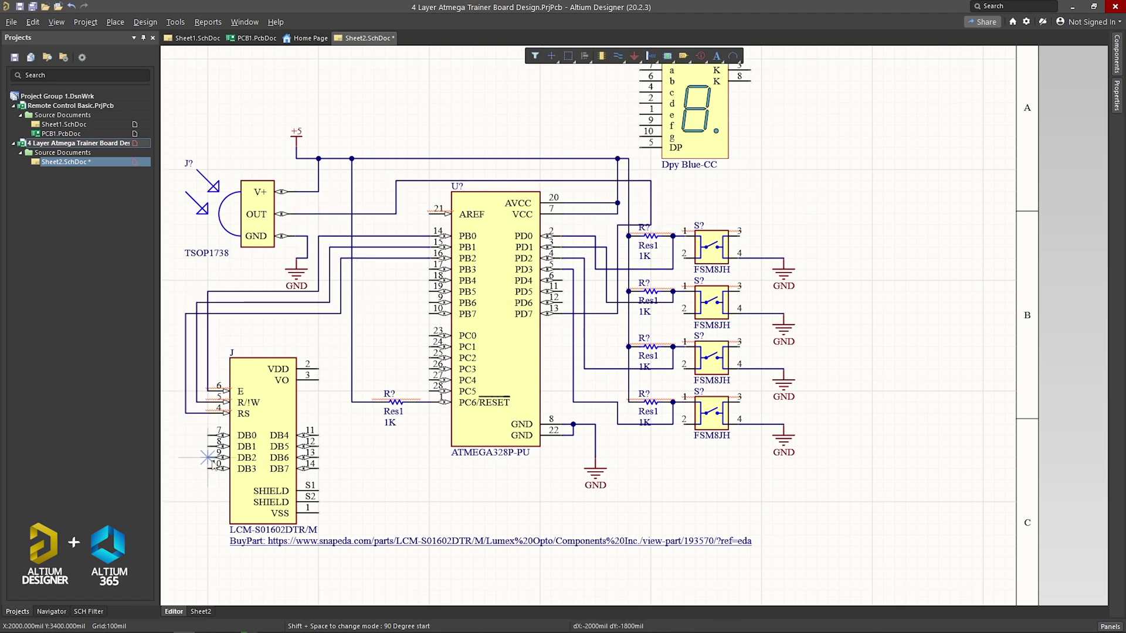
click(207, 436)
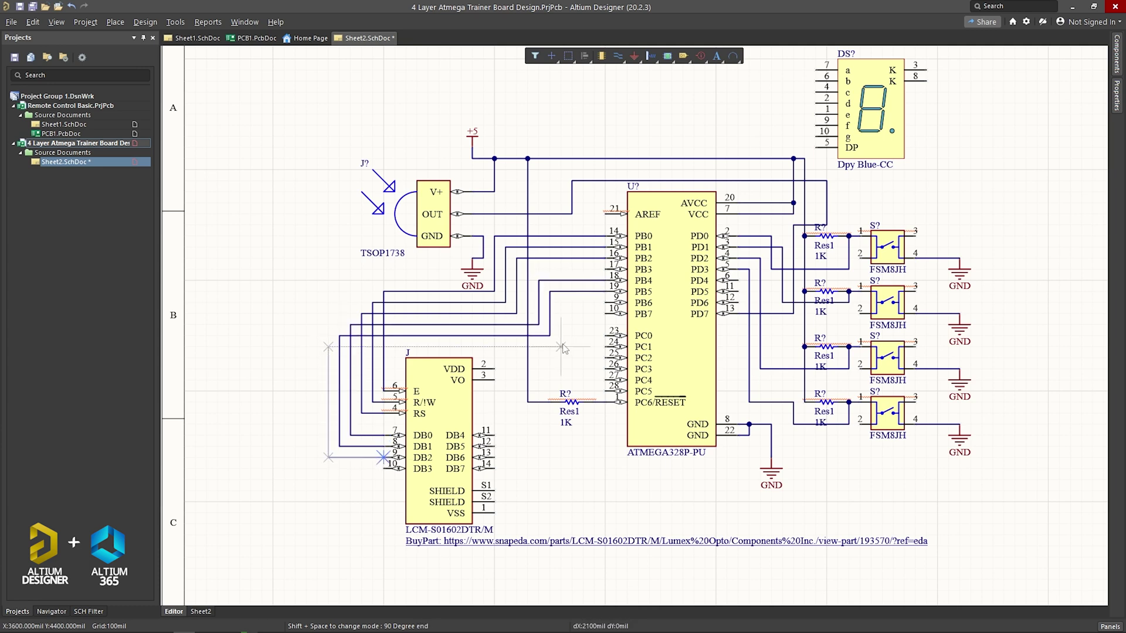
click(561, 348)
click(634, 56)
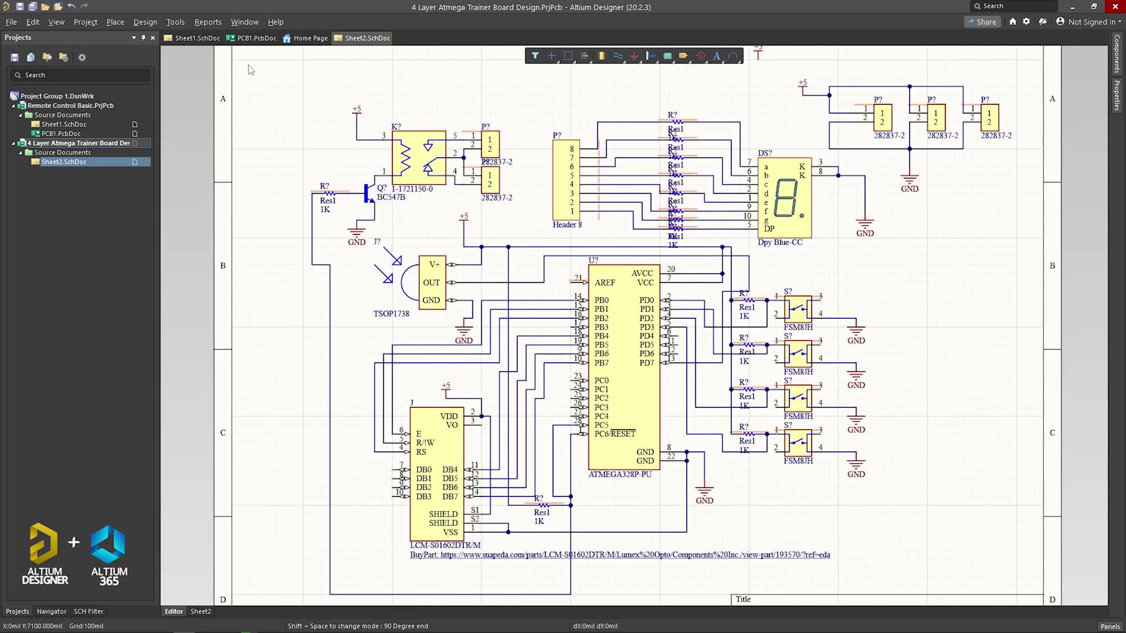
click(175, 22)
Annotate the schematic quietly and add a new PCB document to the project.
mouse_move(253, 150)
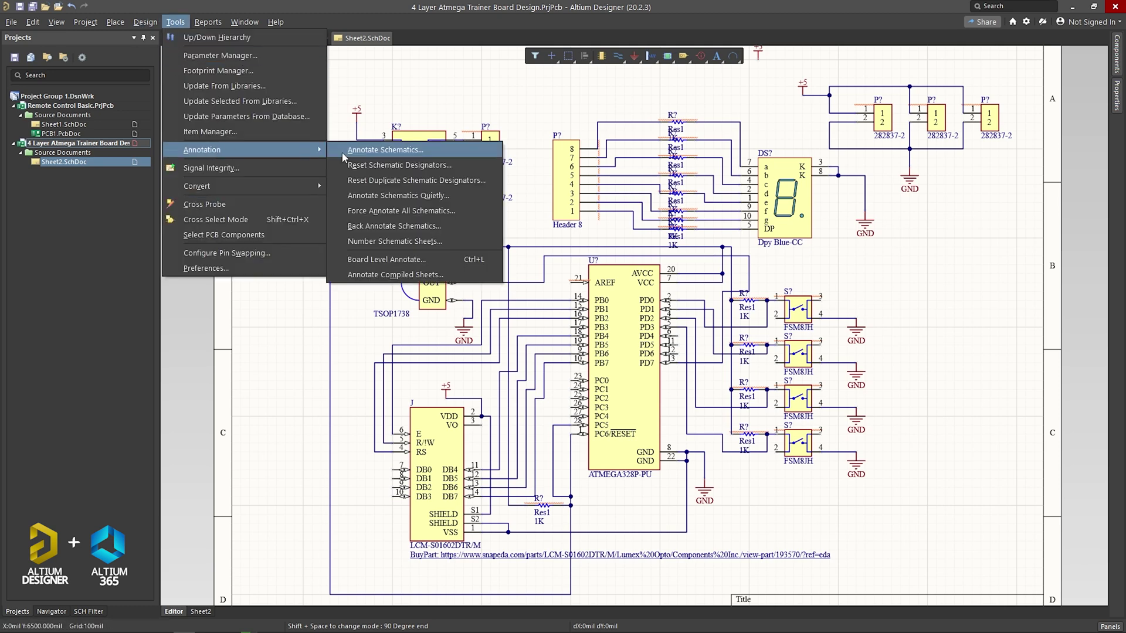
click(434, 196)
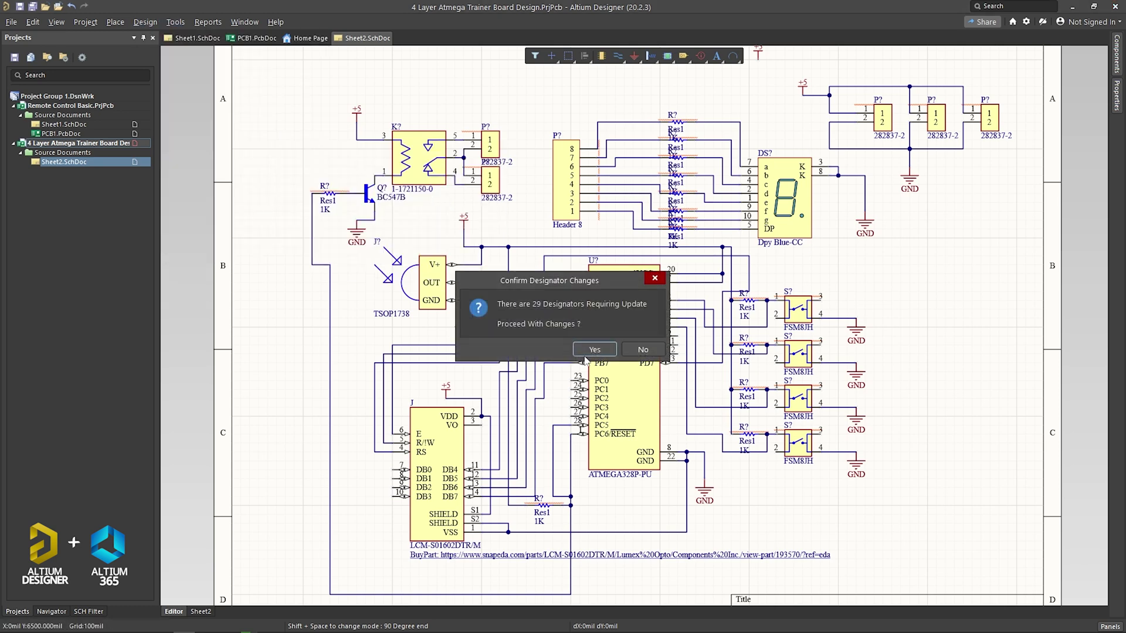
key(Return)
right_click(73, 143)
click(353, 217)
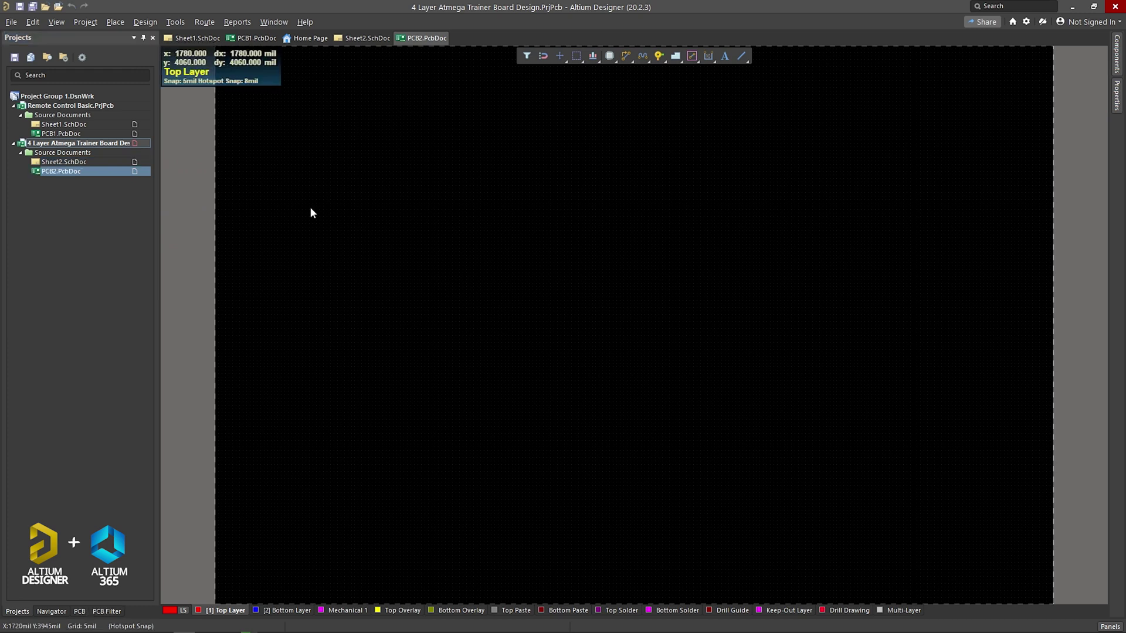
Update PCB2.PcbDoc from the schematic by executing the engineering change order.
click(368, 38)
click(145, 22)
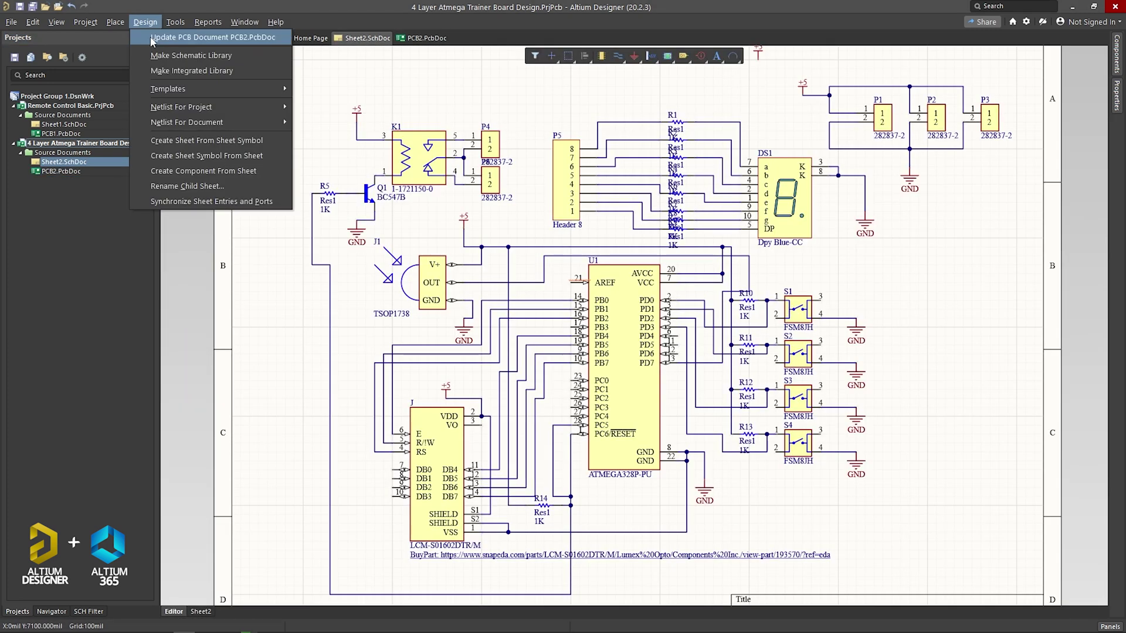
click(213, 35)
click(360, 421)
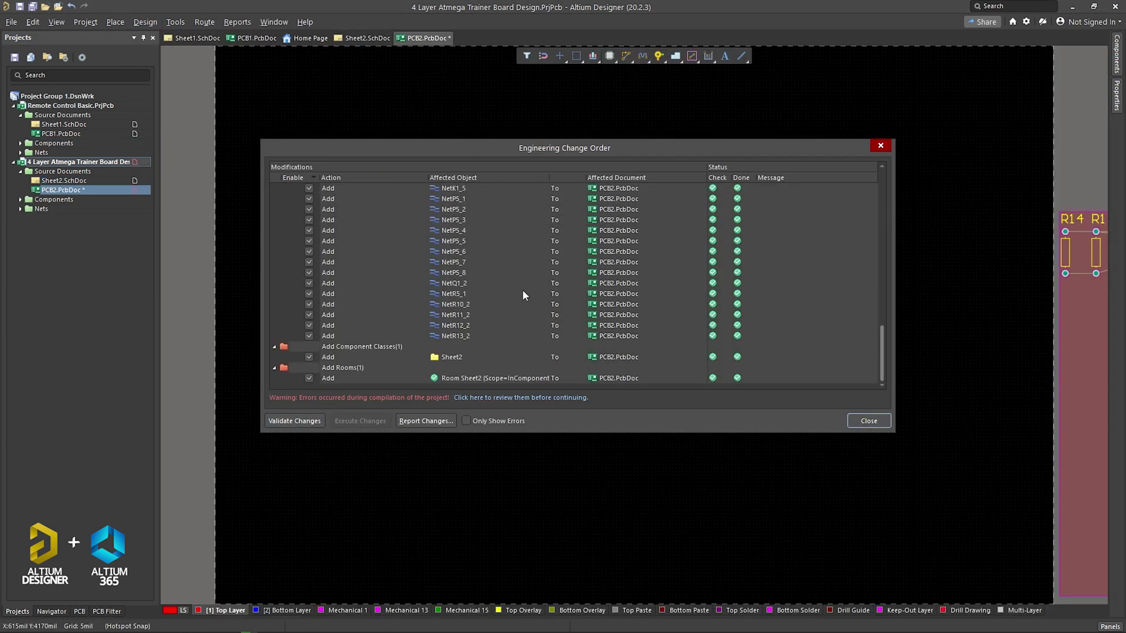
click(867, 421)
ctrl+scroll(593, 383, down, 2)
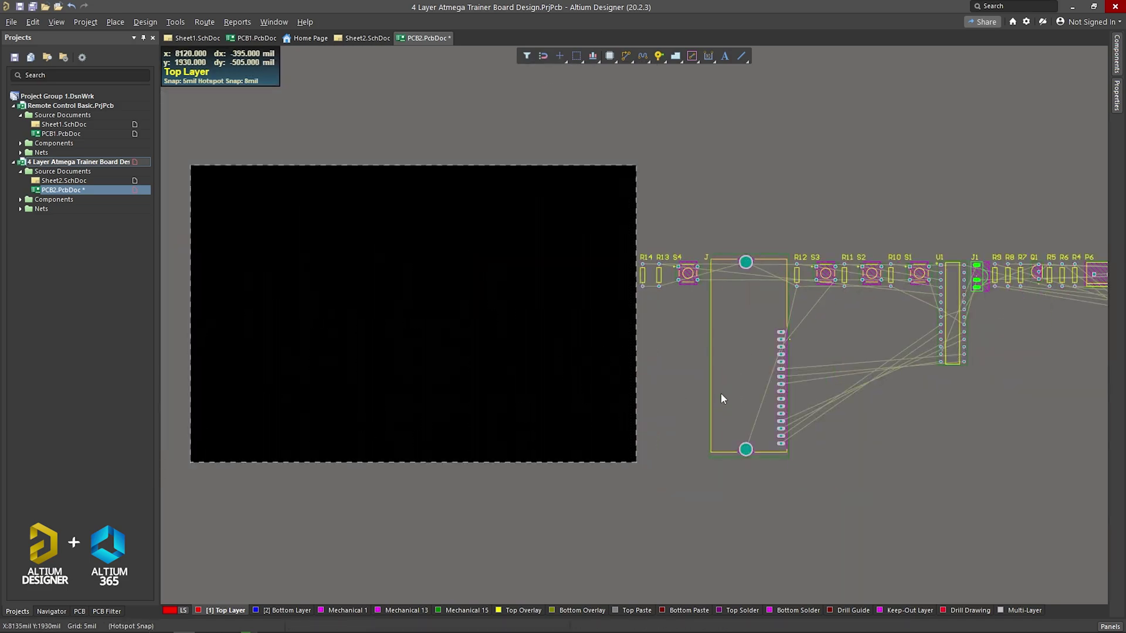
Move connector J, switches S4 and S3, resistors R13 and R14, and header P5 onto the board.
drag(722, 399, 178, 266)
ctrl+scroll(834, 500, up, 3)
click(297, 300)
click(330, 300)
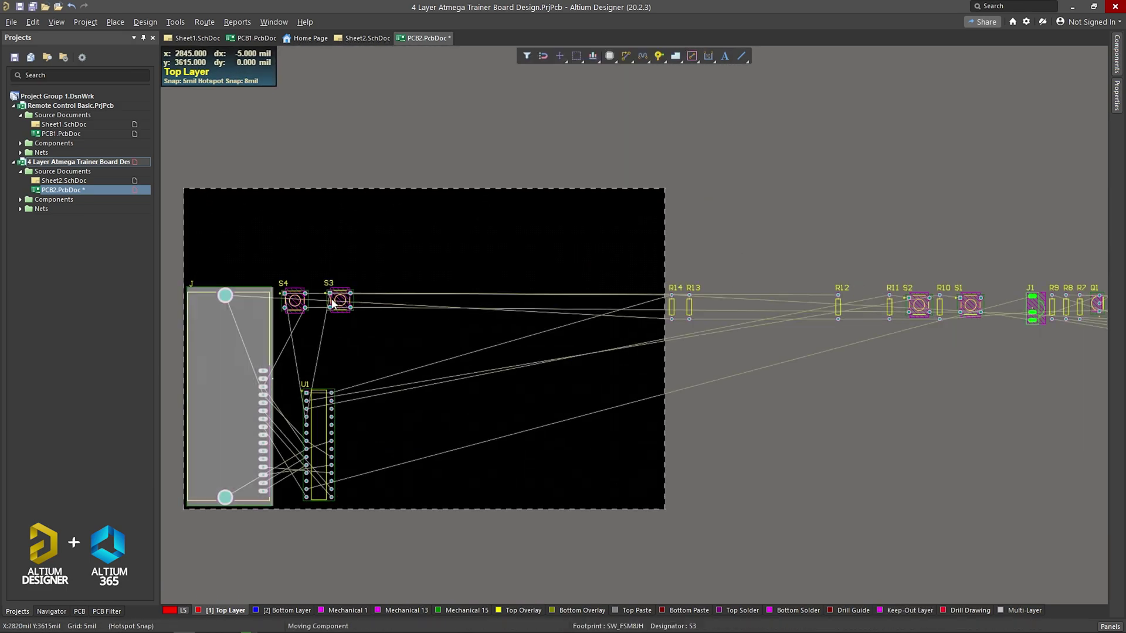
ctrl+scroll(792, 445, down, 3)
ctrl+scroll(792, 445, up, 3)
click(411, 264)
click(399, 226)
click(300, 239)
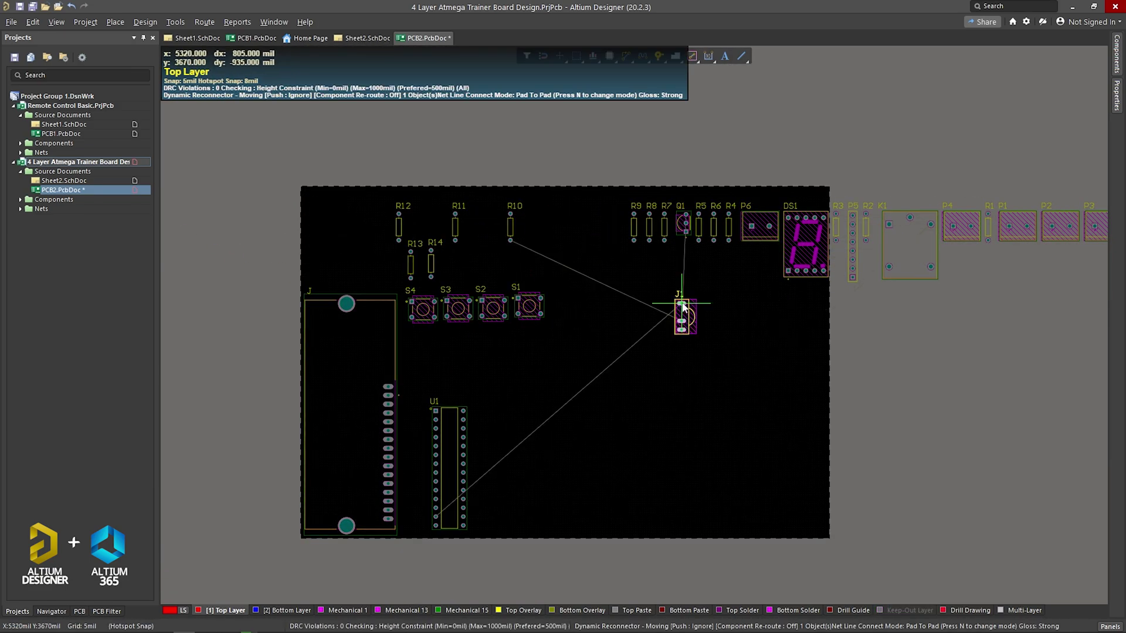
click(602, 273)
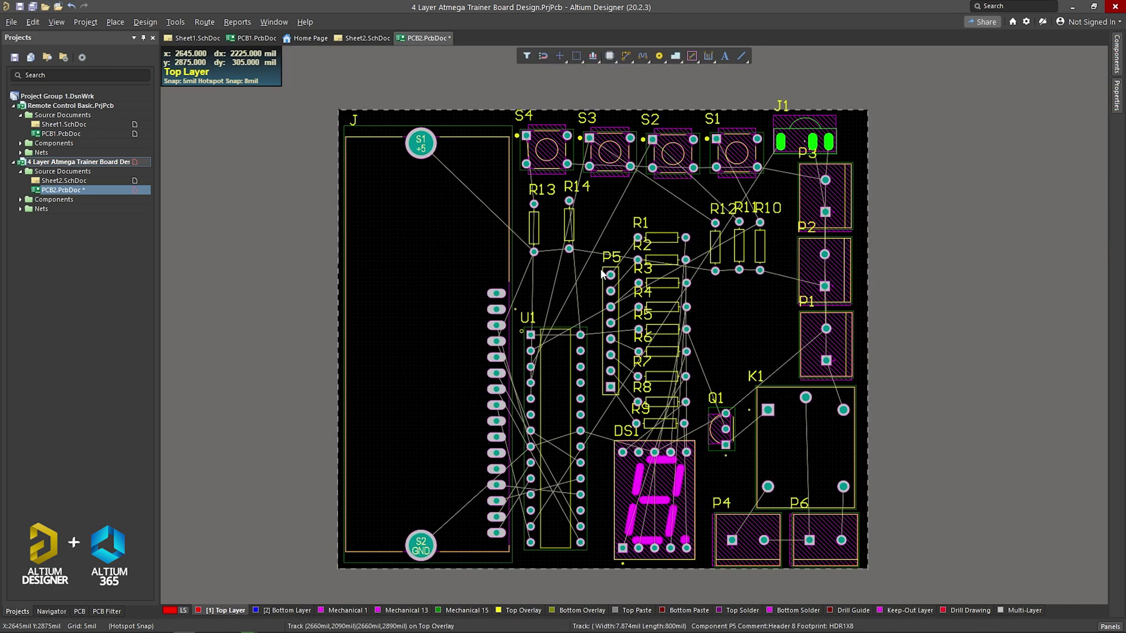
click(145, 21)
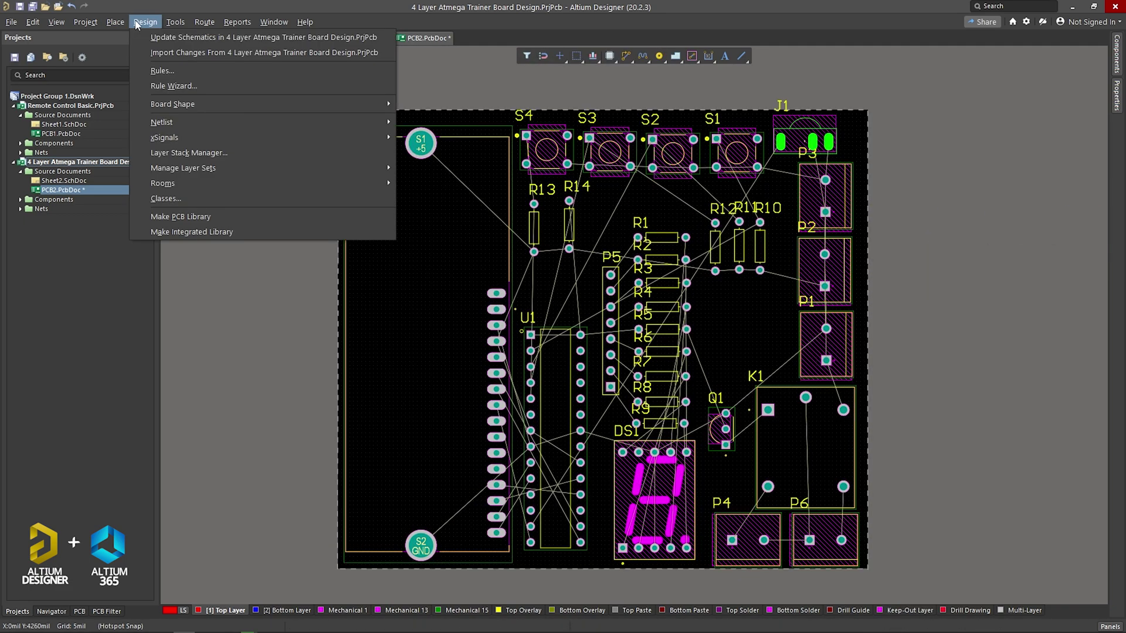
Insert signal layers below the Top Layer in the Layer Stack Manager and save the stack-up.
click(195, 152)
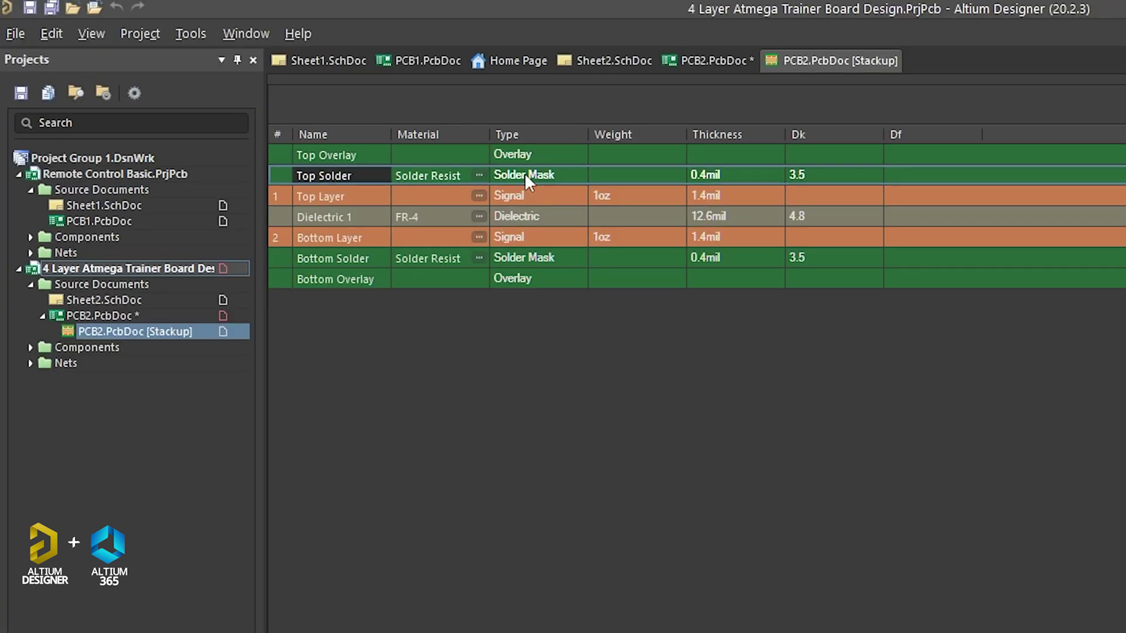
right_click(375, 197)
mouse_move(462, 232)
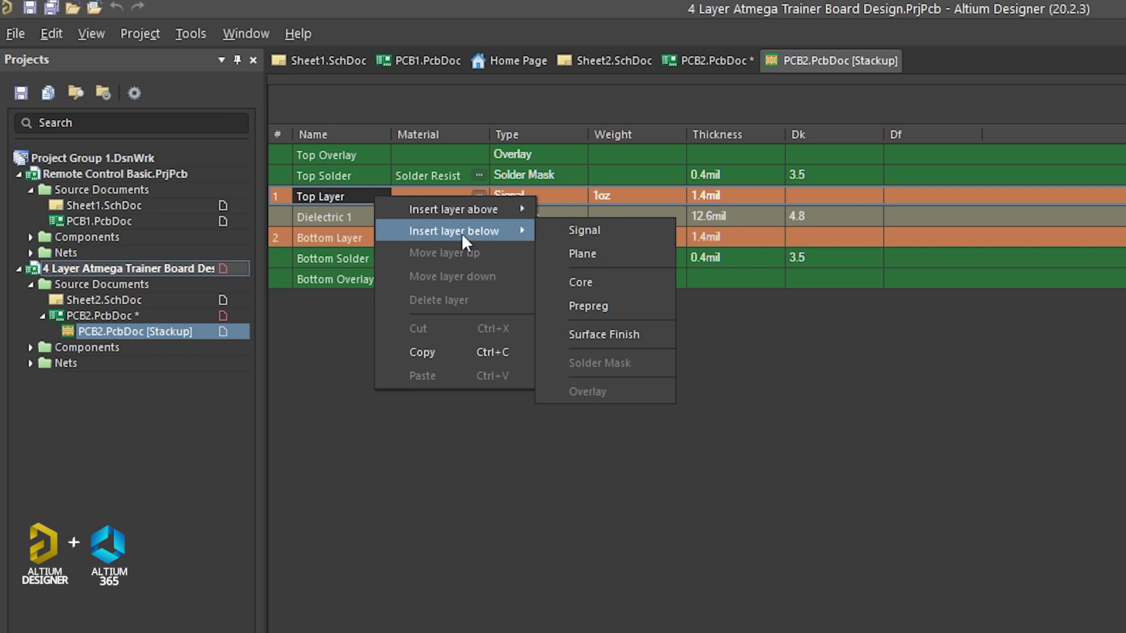
click(602, 231)
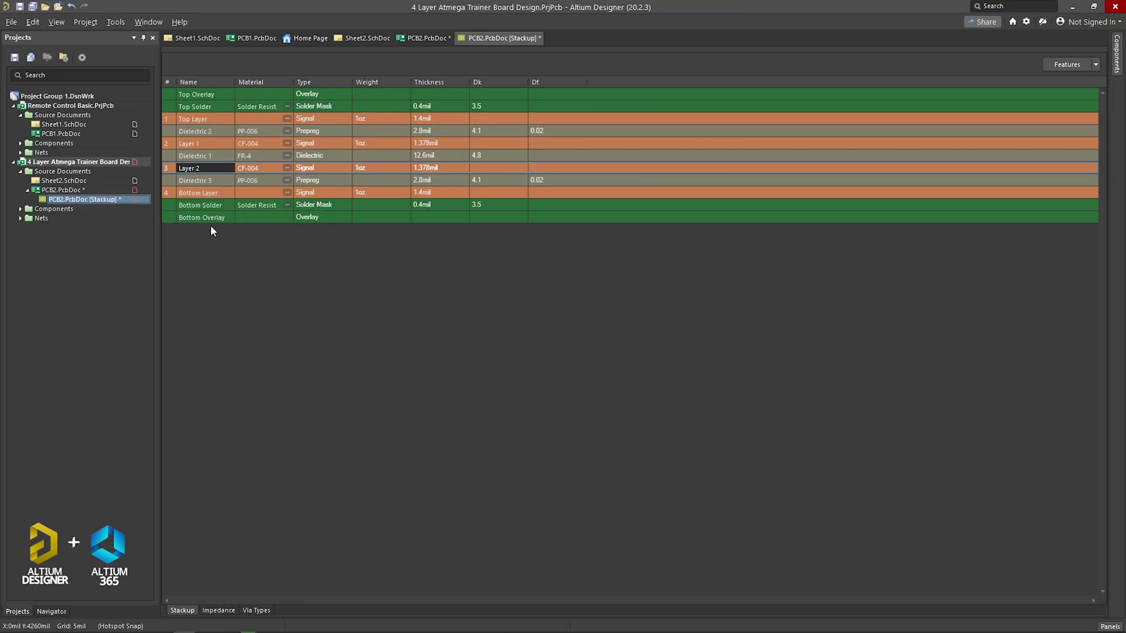
key(ctrl+s)
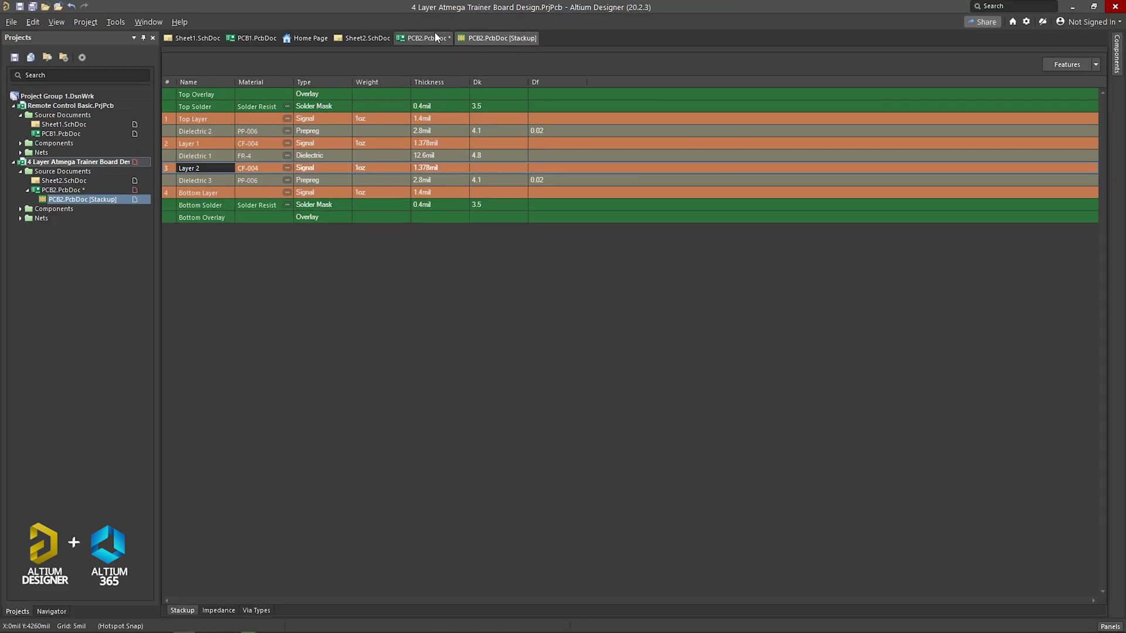
Return to PCB2.PcbDoc and check the Layer 1 and Layer 2 properties.
click(435, 37)
double_click(299, 611)
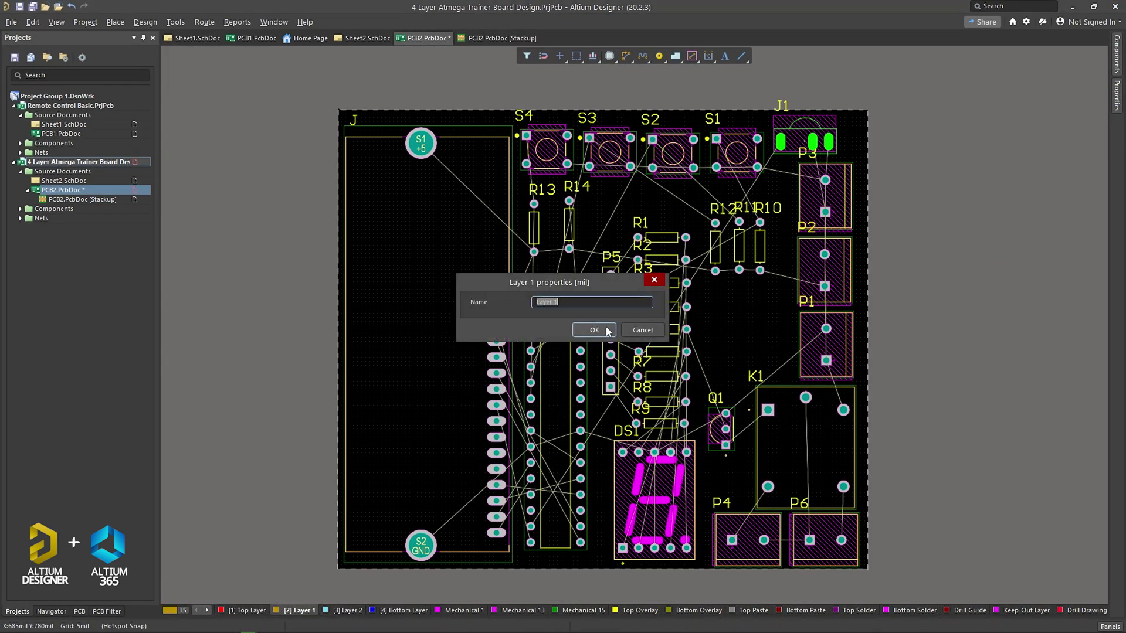
click(626, 329)
double_click(346, 611)
click(654, 332)
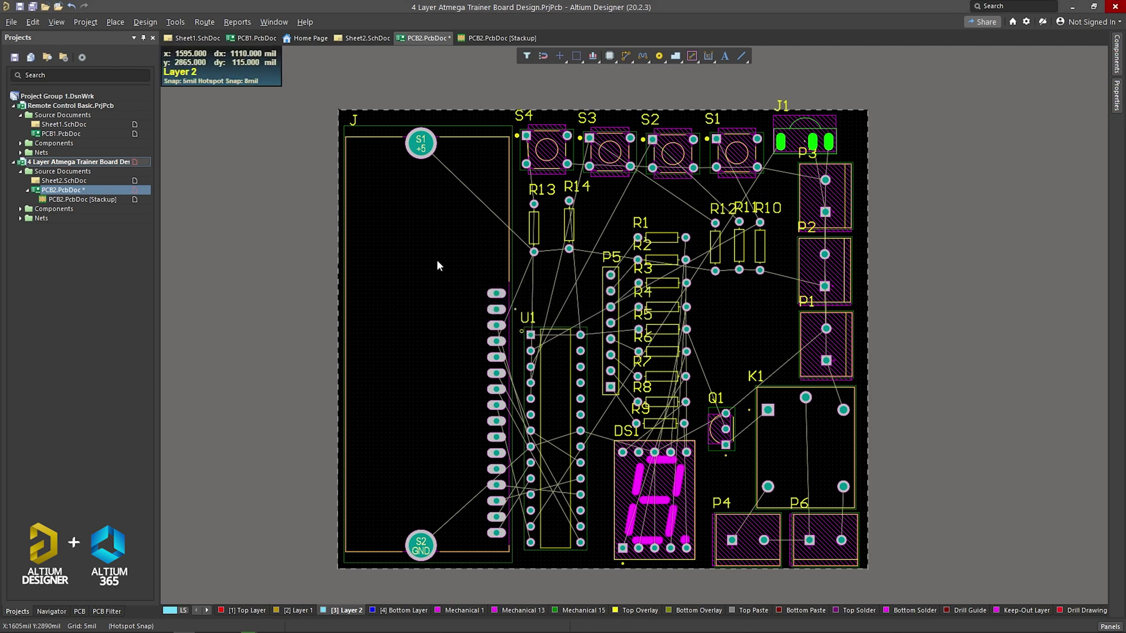
Review the Situs routing strategy's per-layer routing directions and routing rules.
click(205, 22)
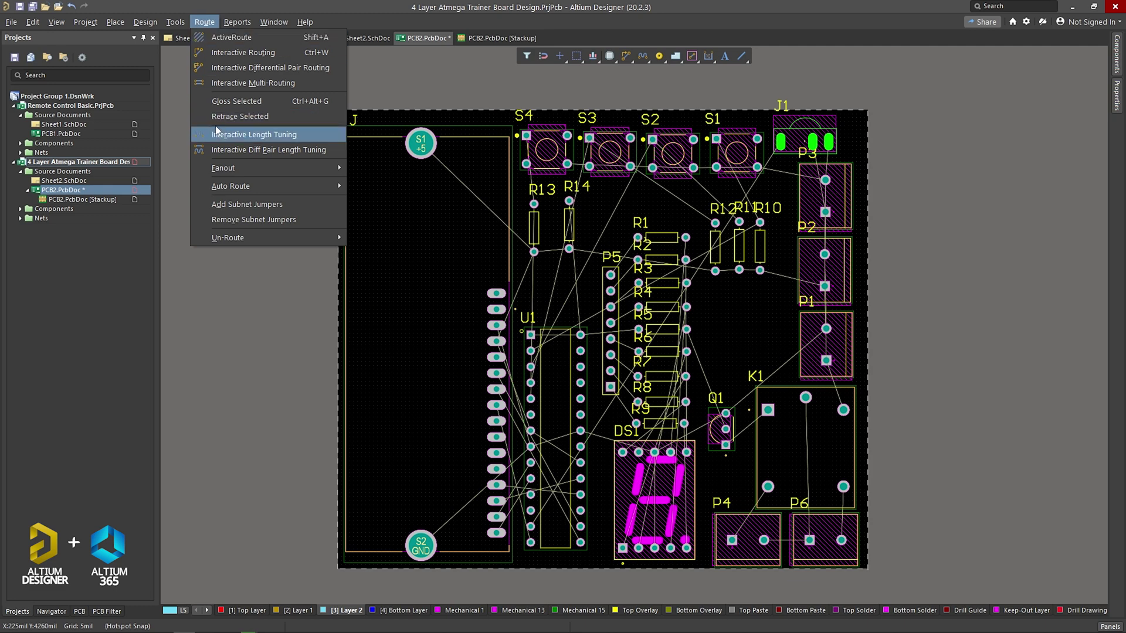
click(369, 186)
click(432, 299)
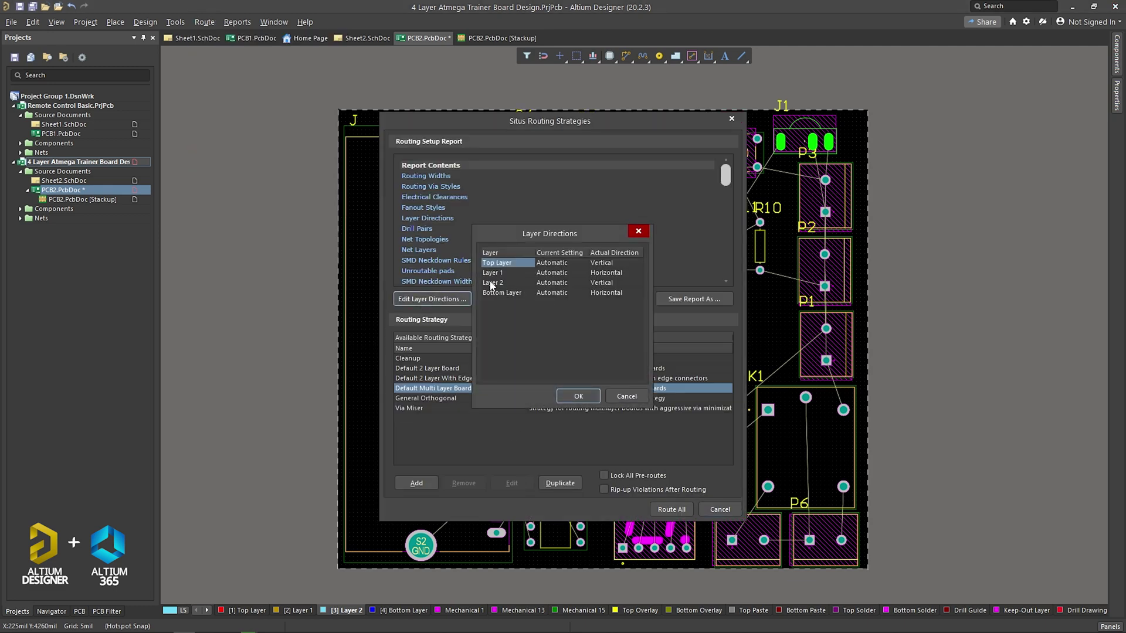
key(Escape)
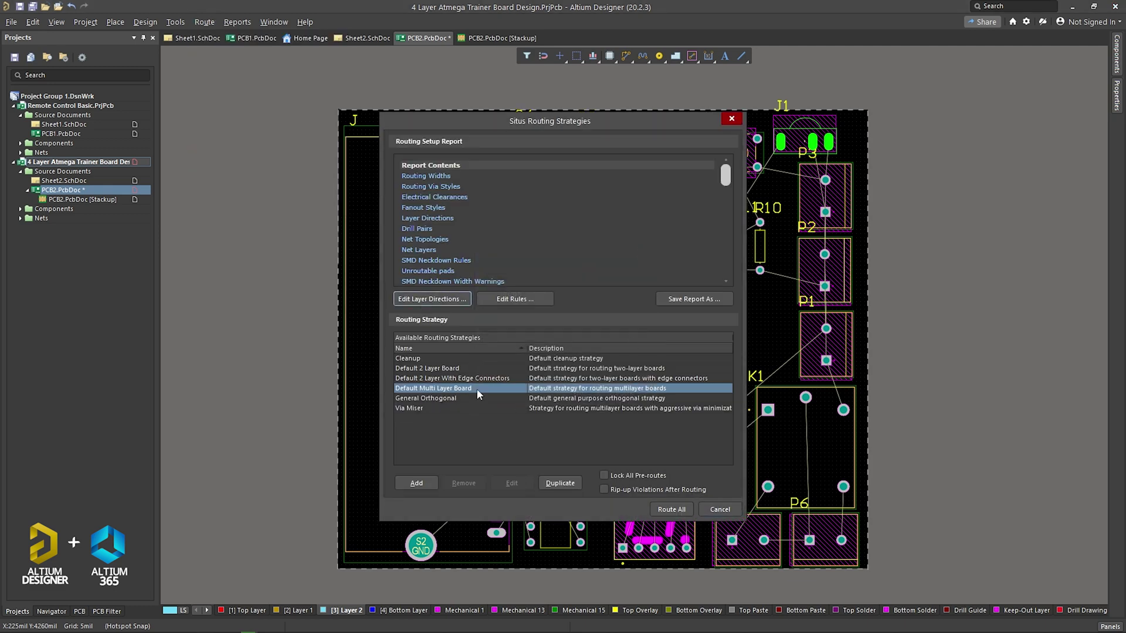
click(516, 301)
click(810, 133)
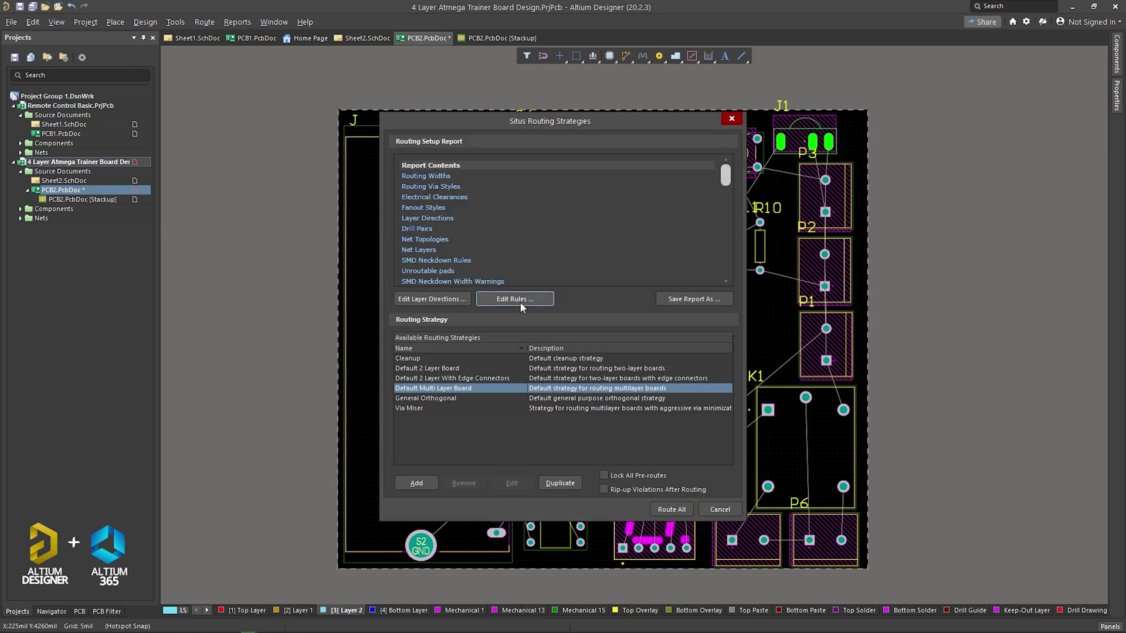
Auto-route all connections on the 4-layer board, completing 68 of 68.
click(665, 509)
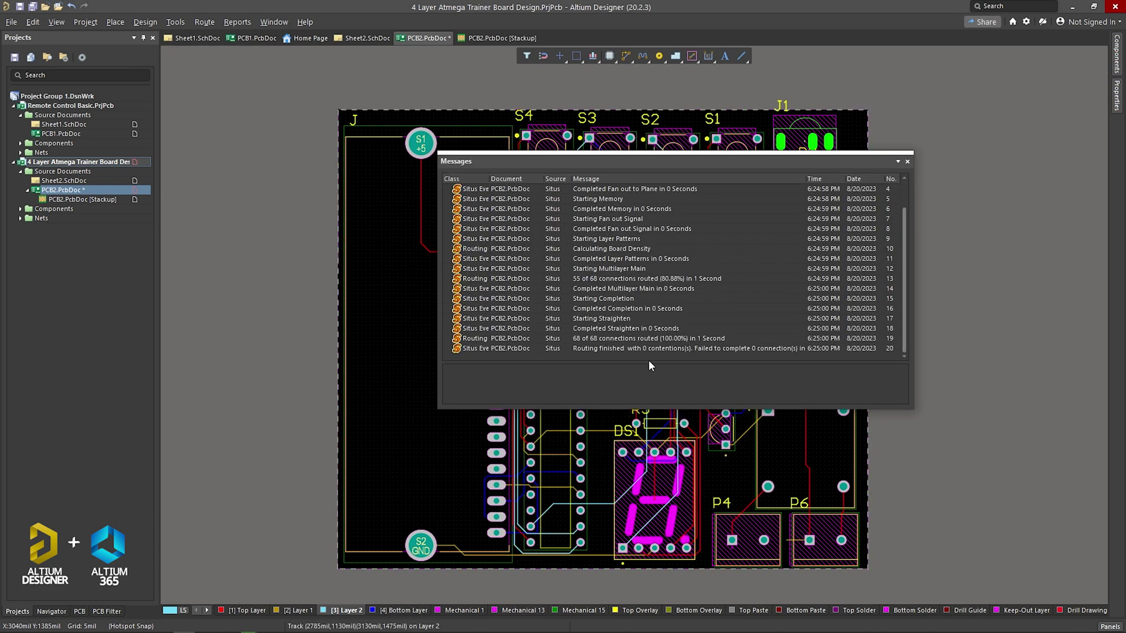
click(903, 172)
ctrl+scroll(587, 246, up, 2)
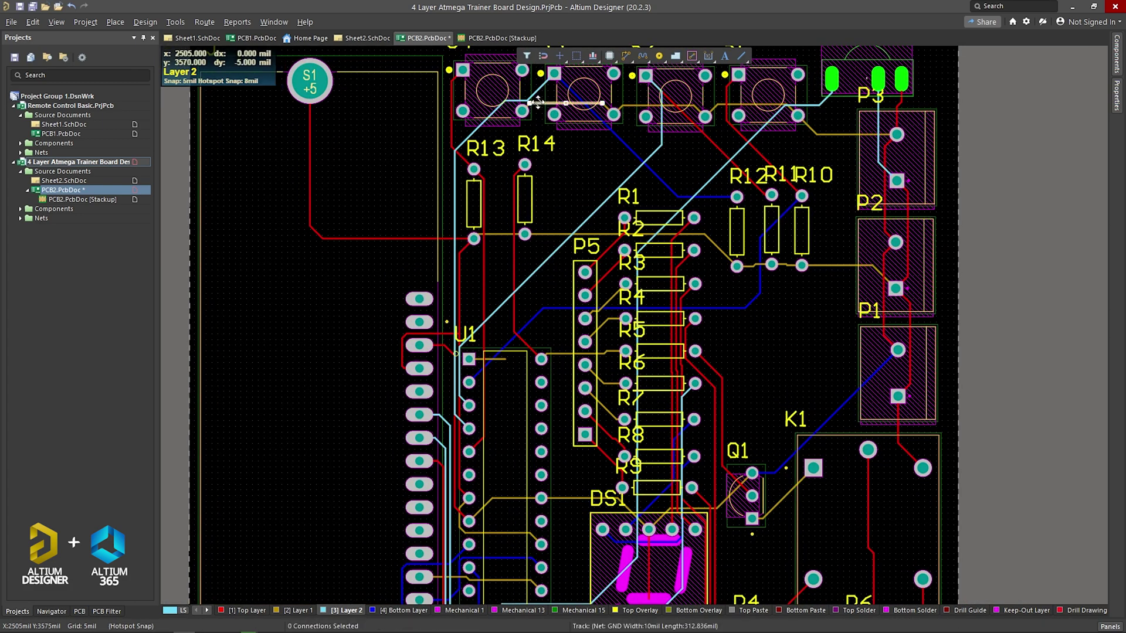
ctrl+scroll(581, 170, down, 3)
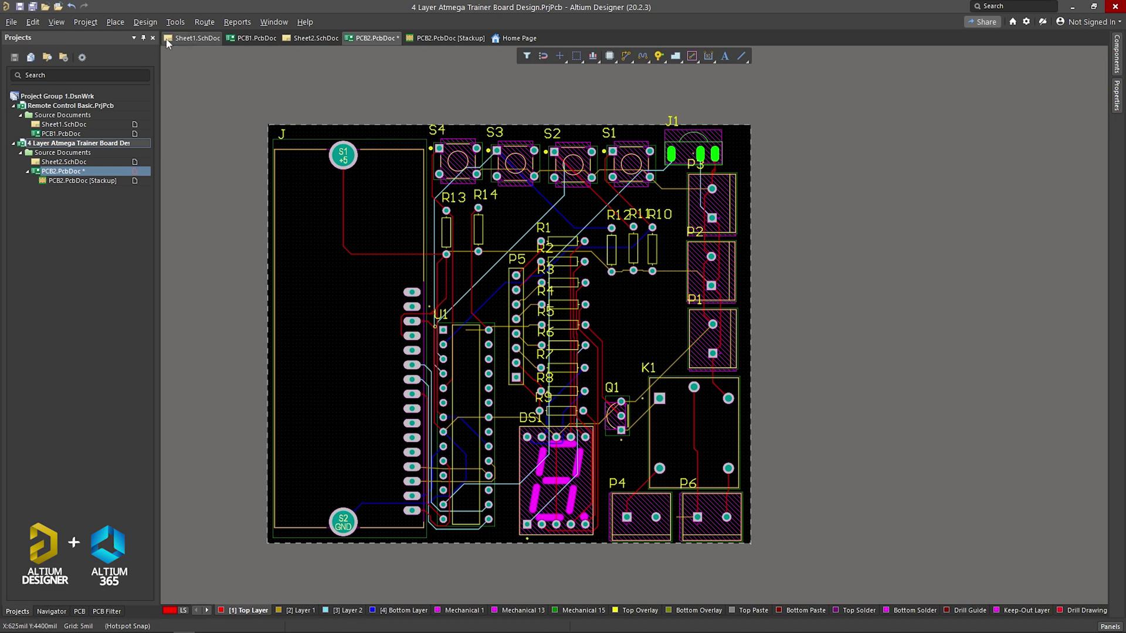
click(145, 23)
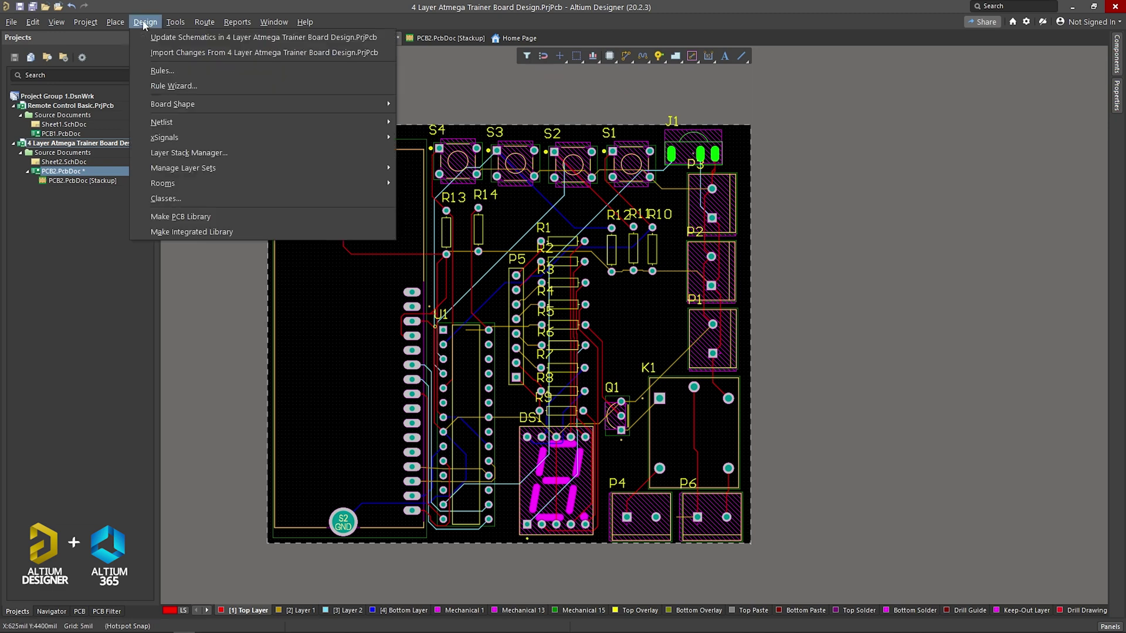
Open the Layer Stack Manager and inspect the Top Layer's type and copper weight.
click(145, 149)
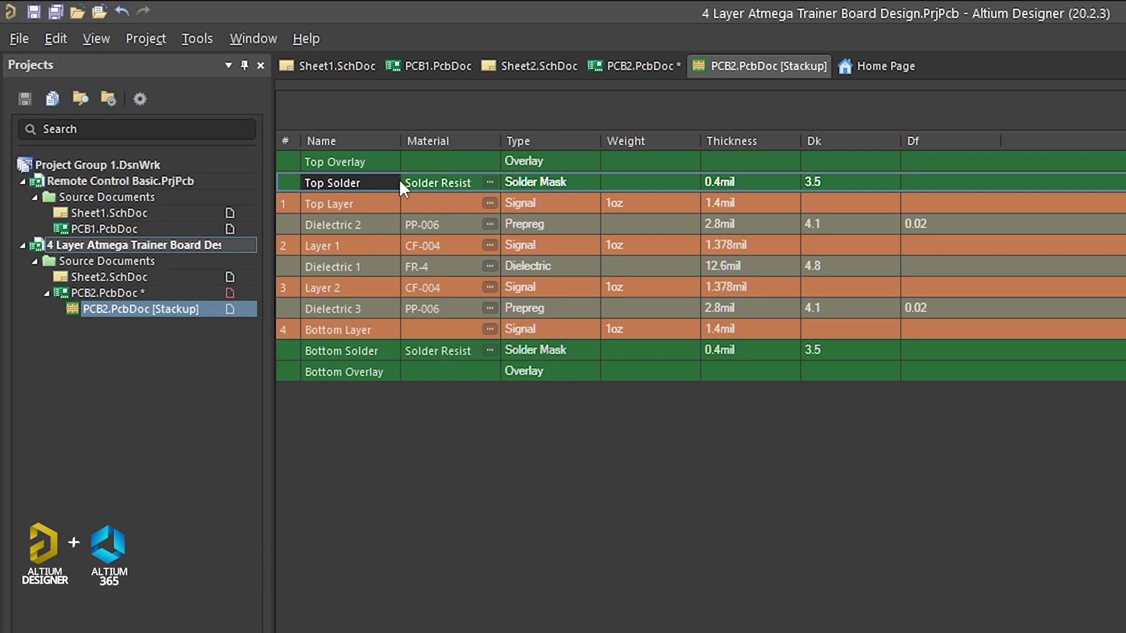
click(562, 181)
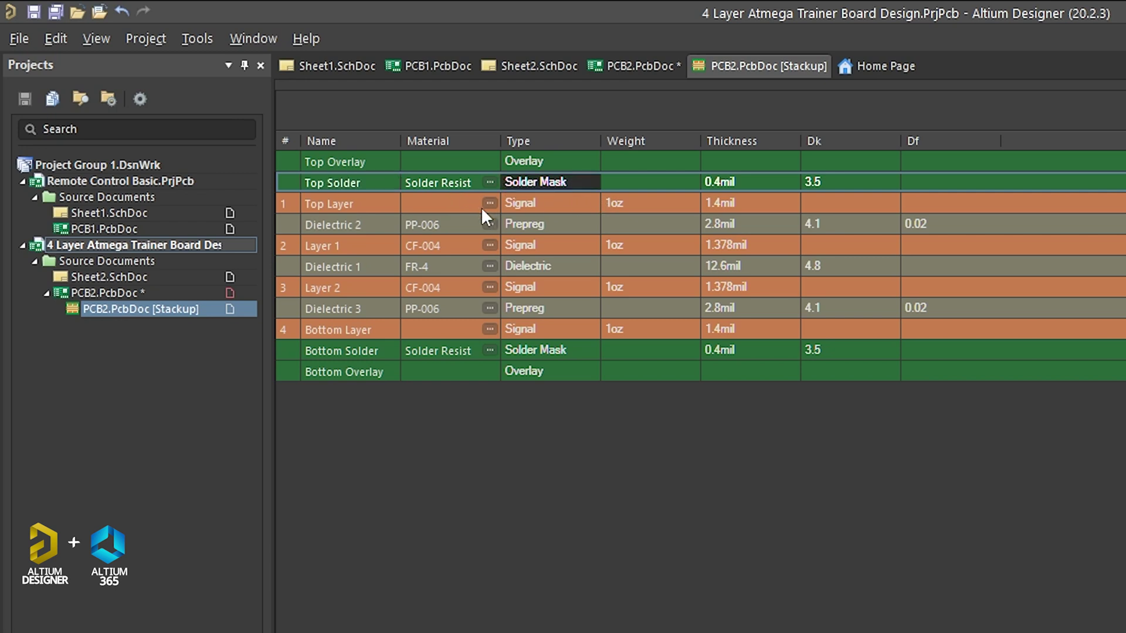
click(325, 204)
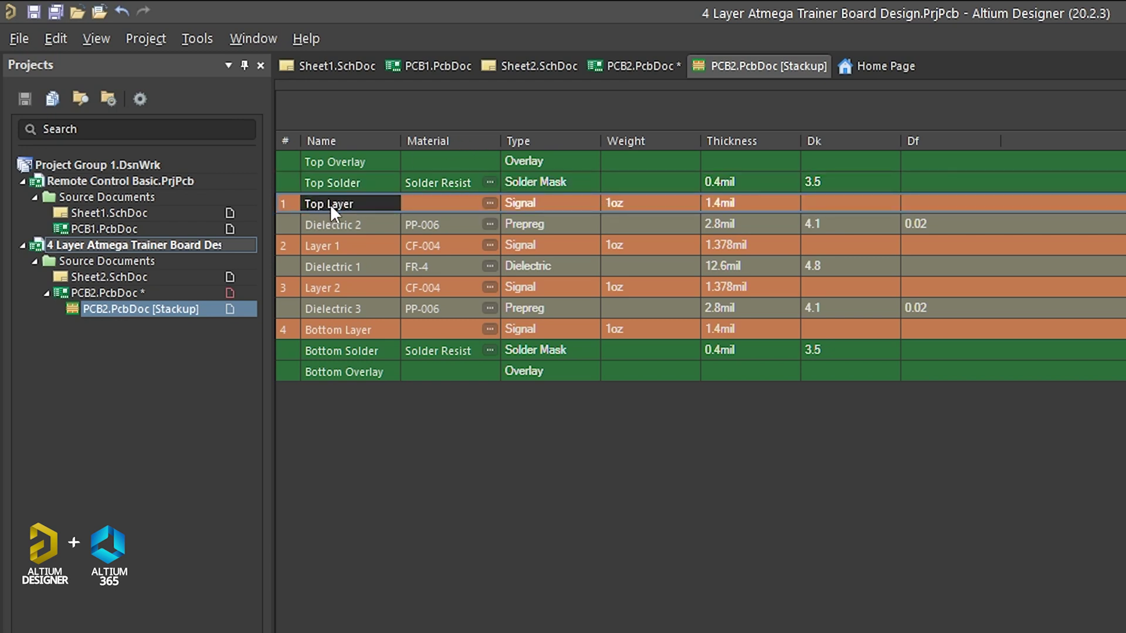
click(551, 205)
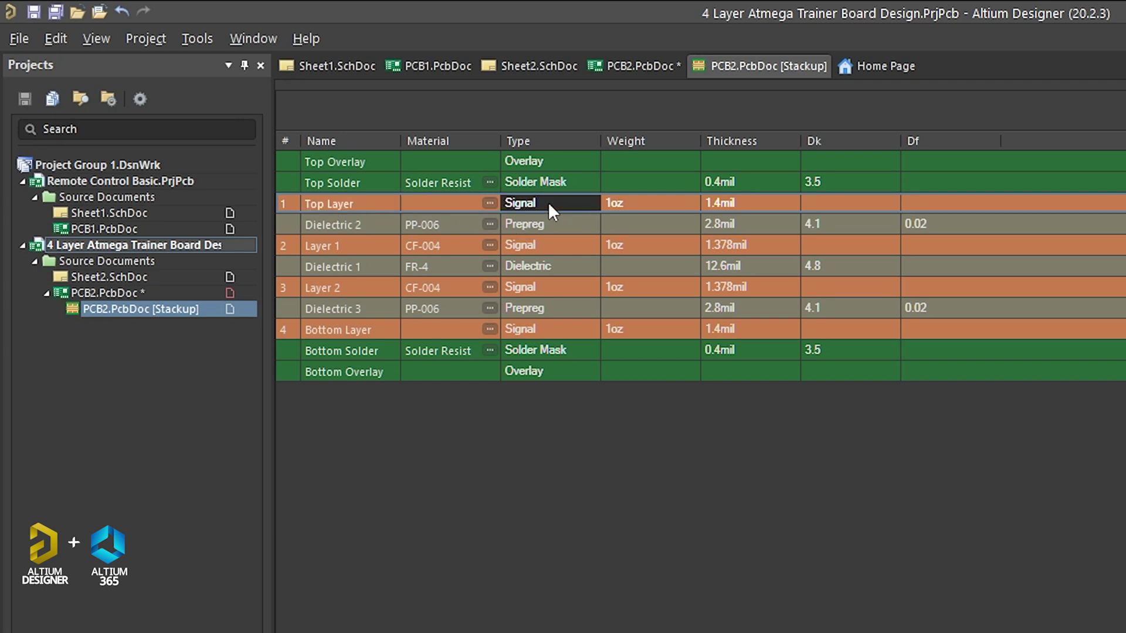
click(643, 206)
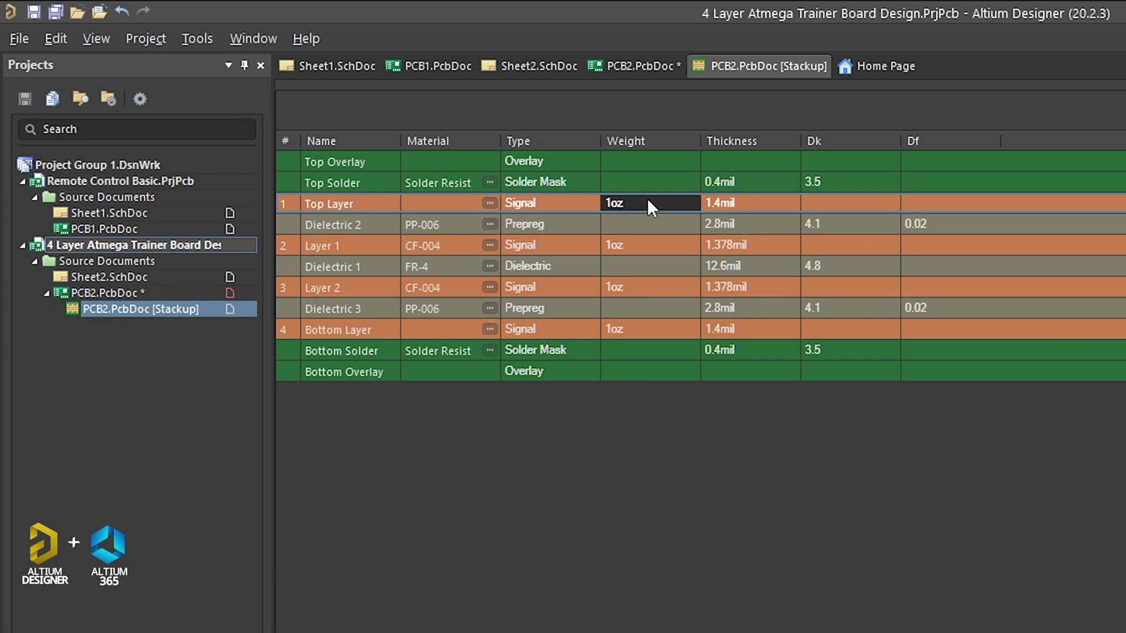
Change the Top Layer copper thickness from 1.4mil to 1.6mil, with Bottom Layer matching.
click(725, 203)
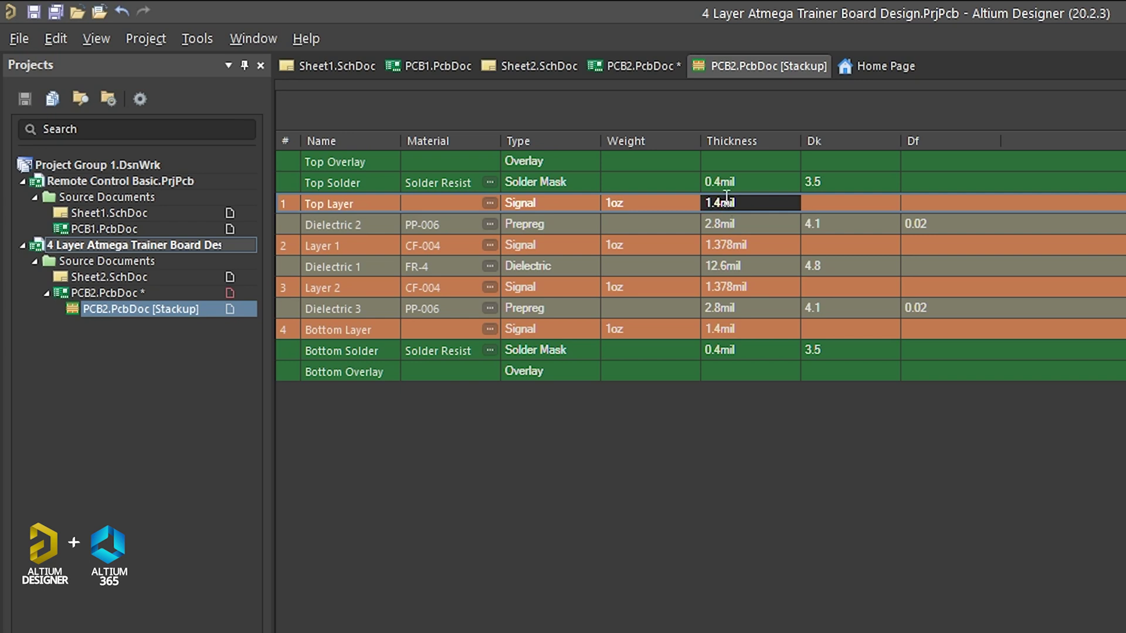
double_click(725, 202)
click(727, 201)
key(BackSpace)
text(6)
click(790, 222)
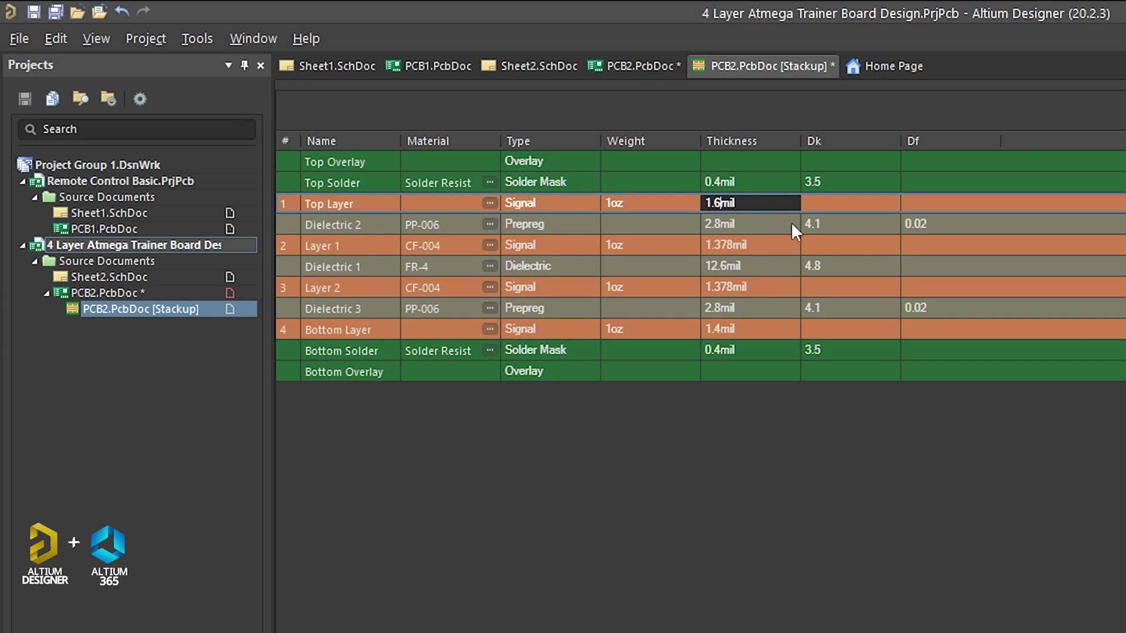
click(749, 197)
click(200, 39)
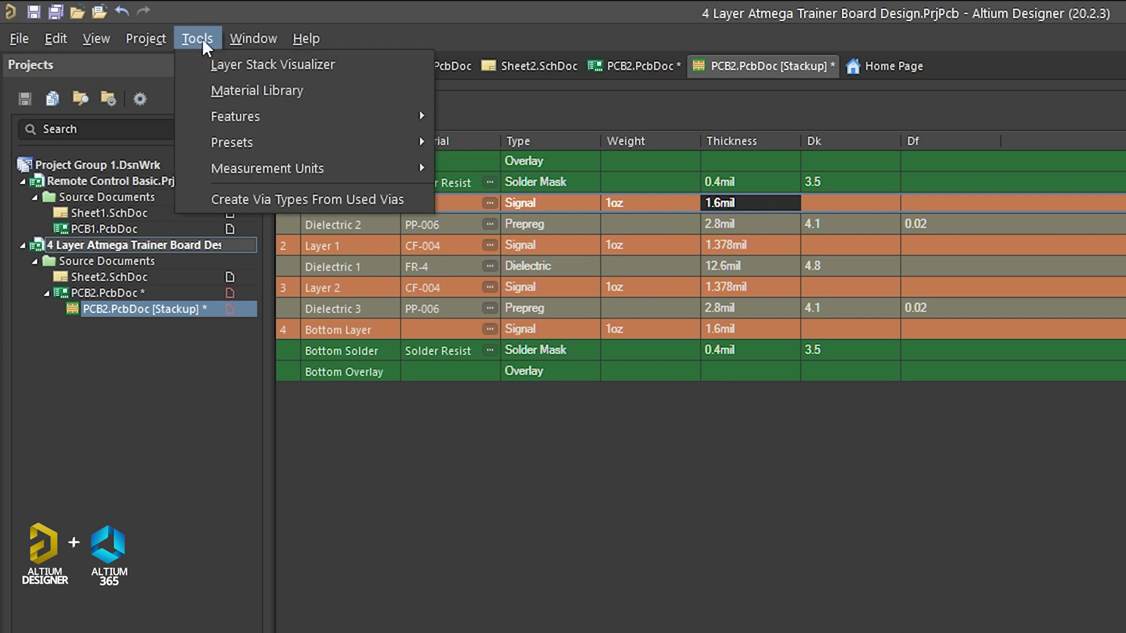
Switch the stack-up units to millimetres and set Top and Bottom Layer thickness to 1.6mm.
mouse_move(225, 169)
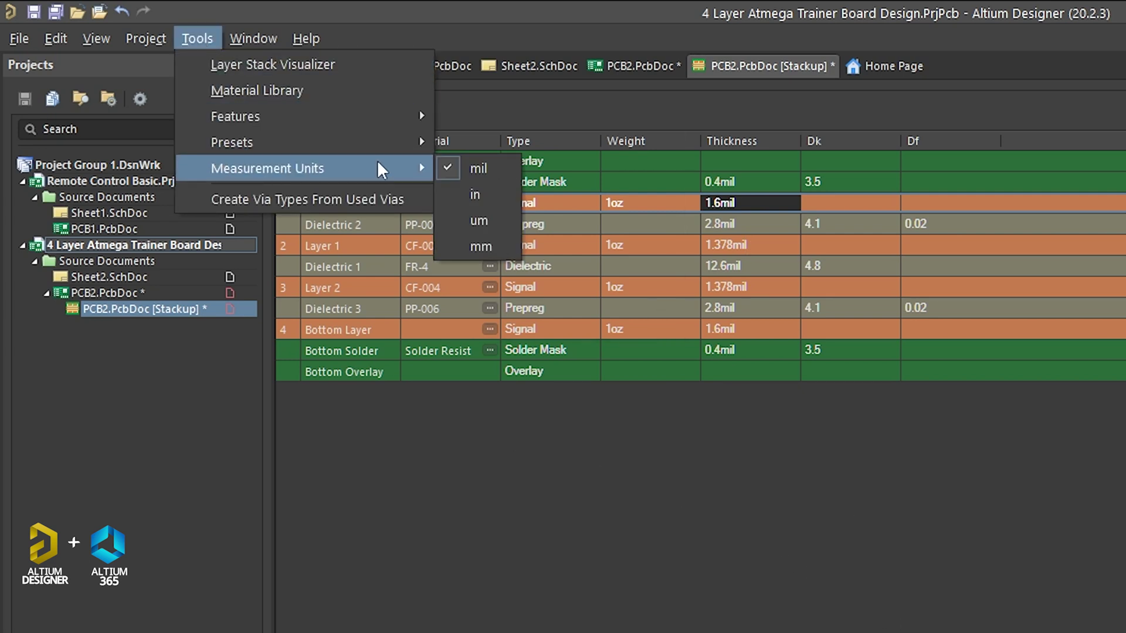
click(477, 246)
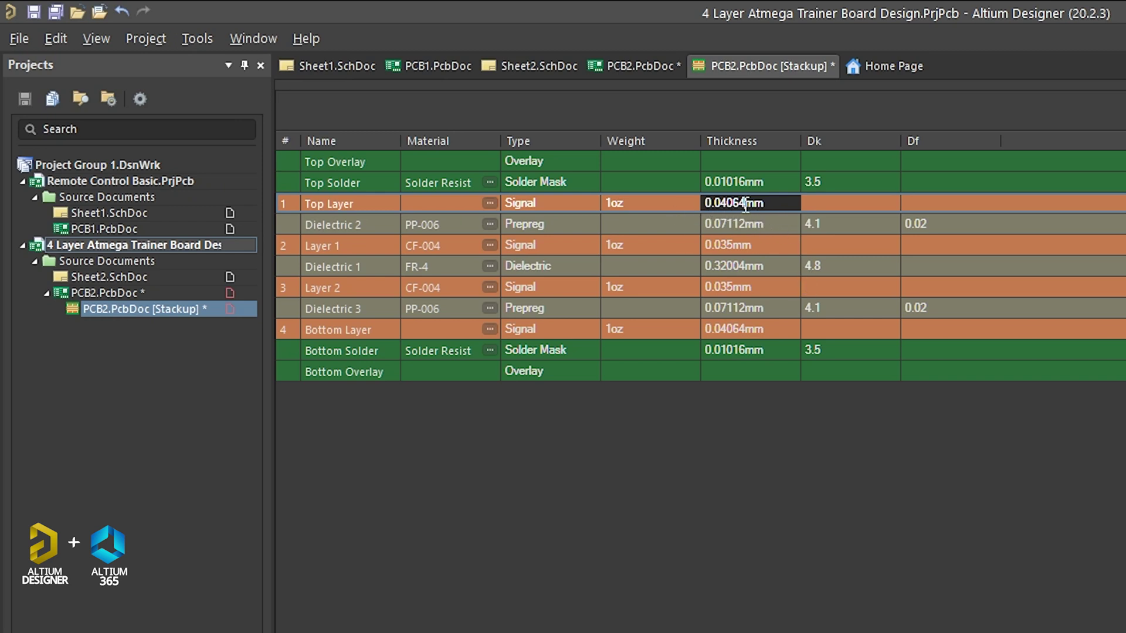
drag(745, 203, 690, 199)
text(1.6)
click(534, 226)
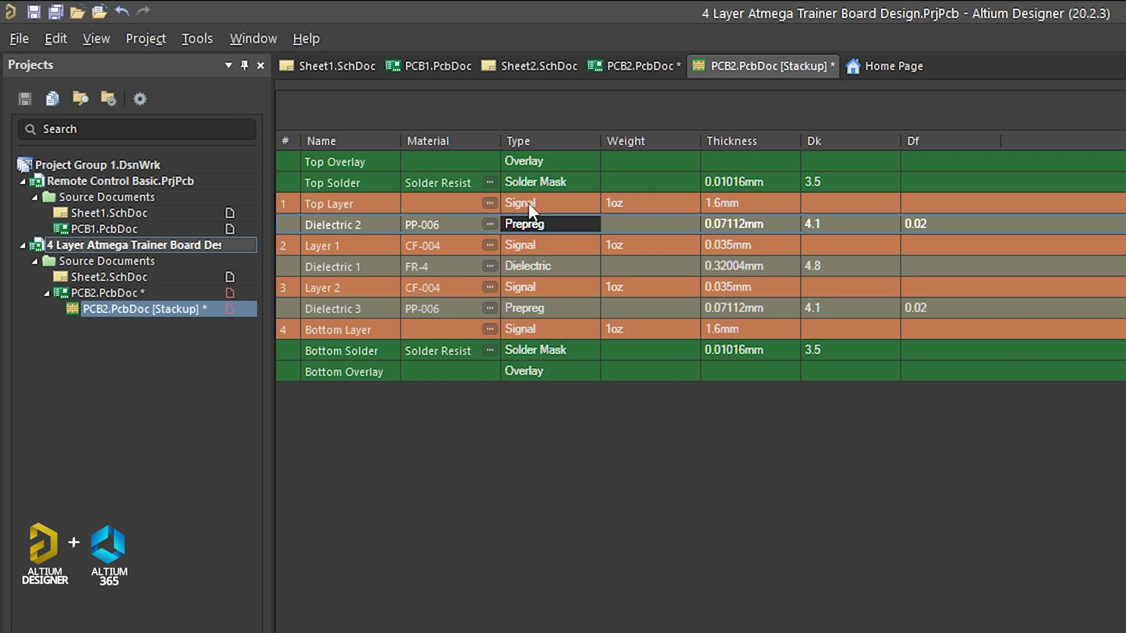
Rename the two inner signal layers to Layer 2 and Layer 3.
click(366, 249)
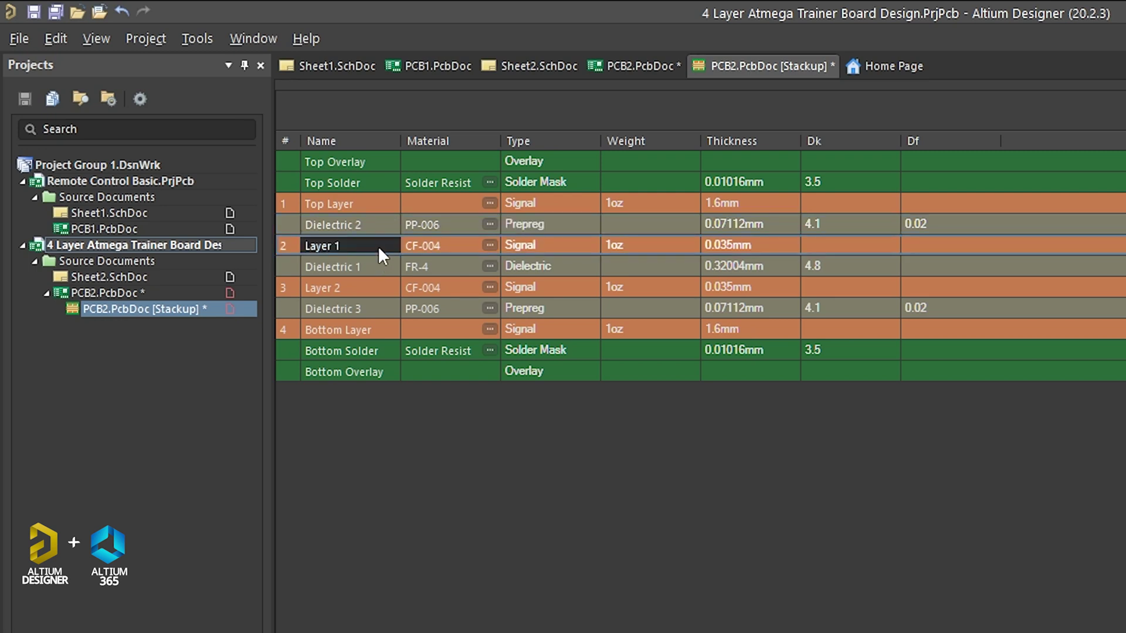
click(347, 291)
click(343, 243)
click(347, 244)
double_click(337, 288)
drag(331, 287, 347, 287)
key(BackSpace)
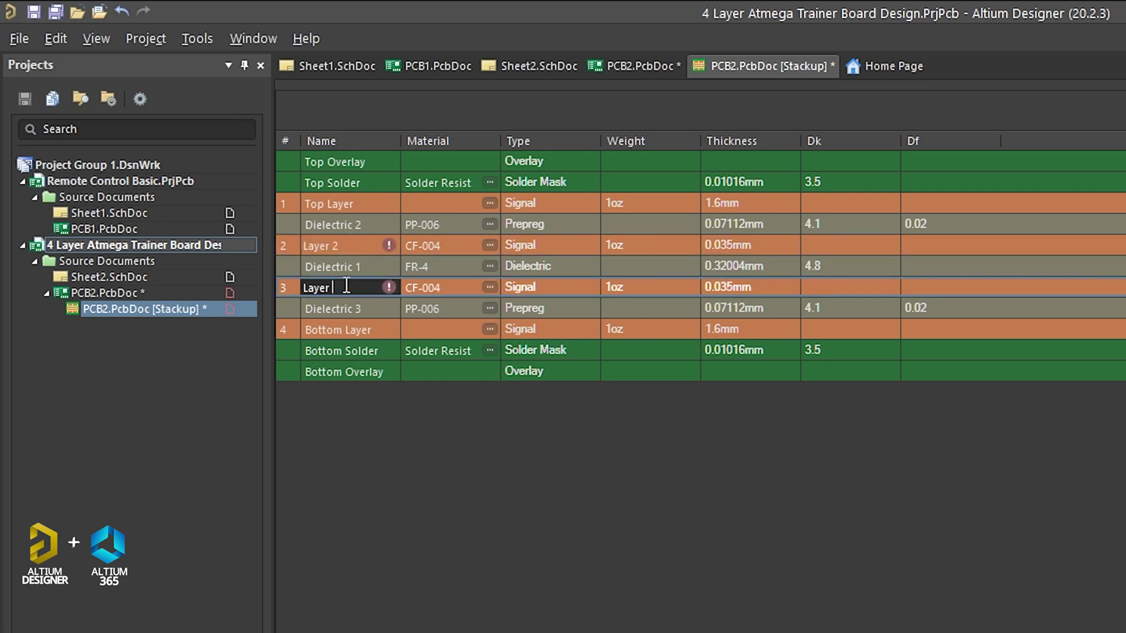
text(3)
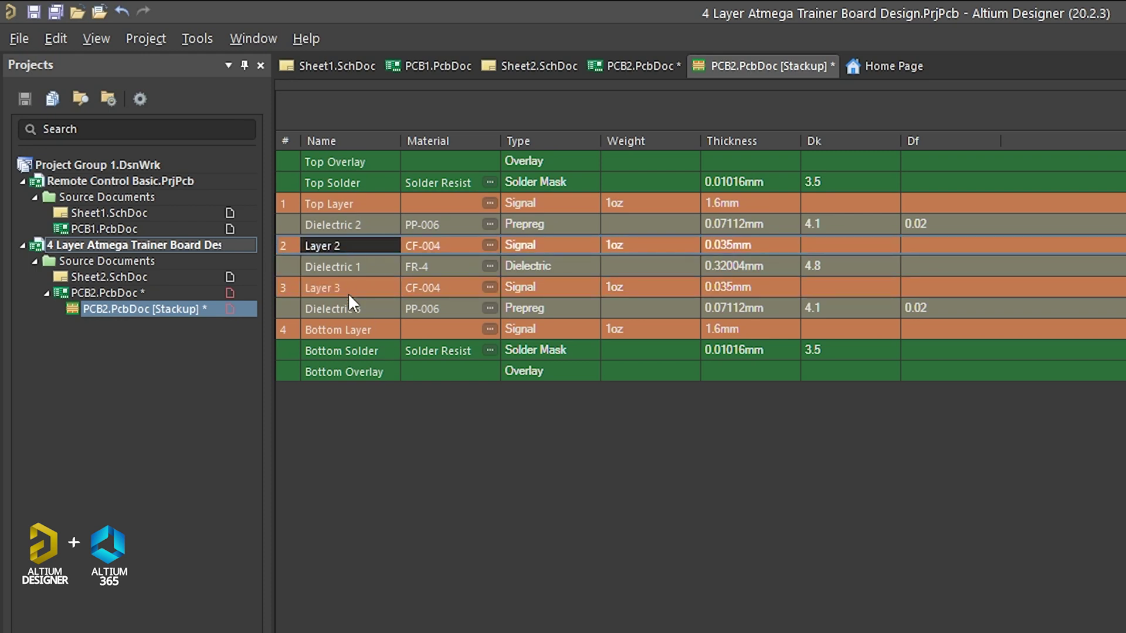
Rename the outer copper layers to Top Layer 1 and Bottom Layer 4.
click(364, 329)
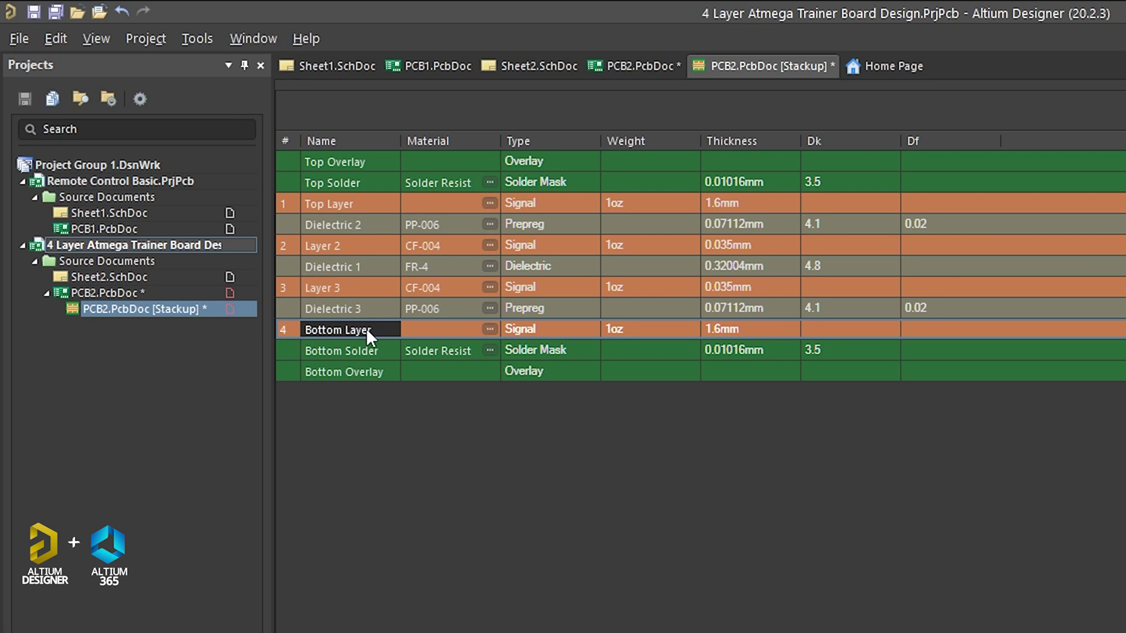
click(354, 196)
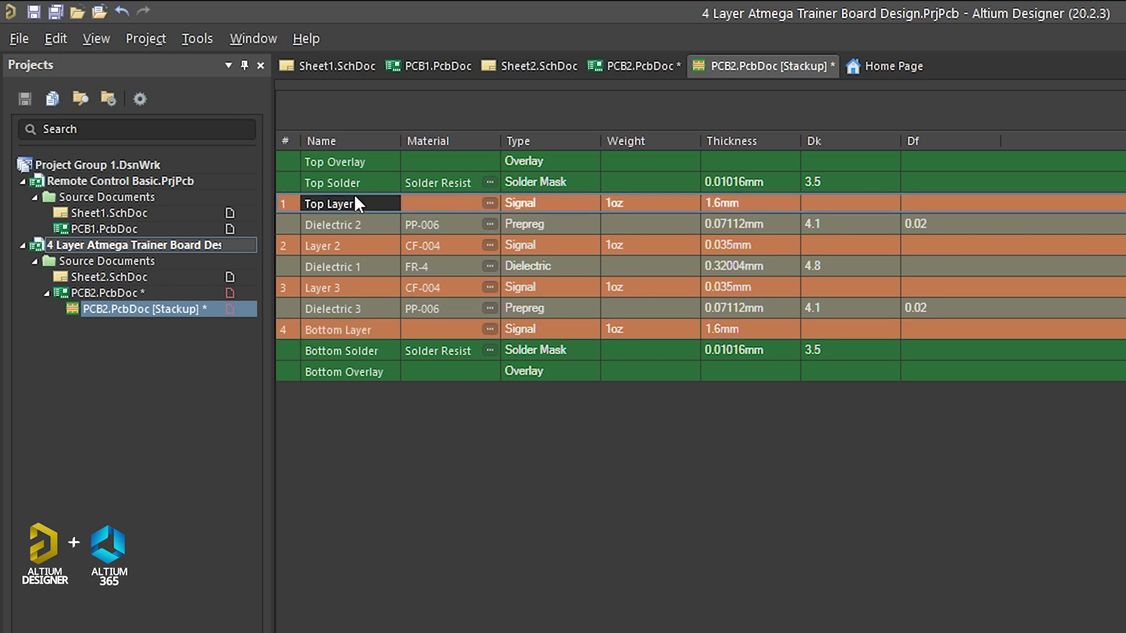
text(1)
click(372, 324)
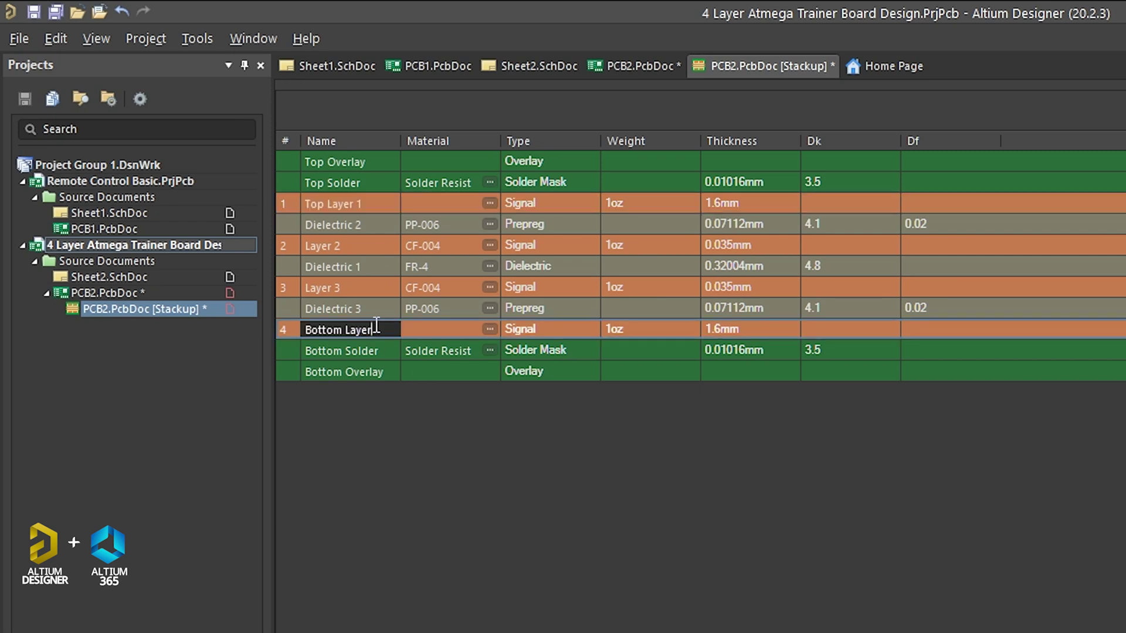
text(4)
key(Up)
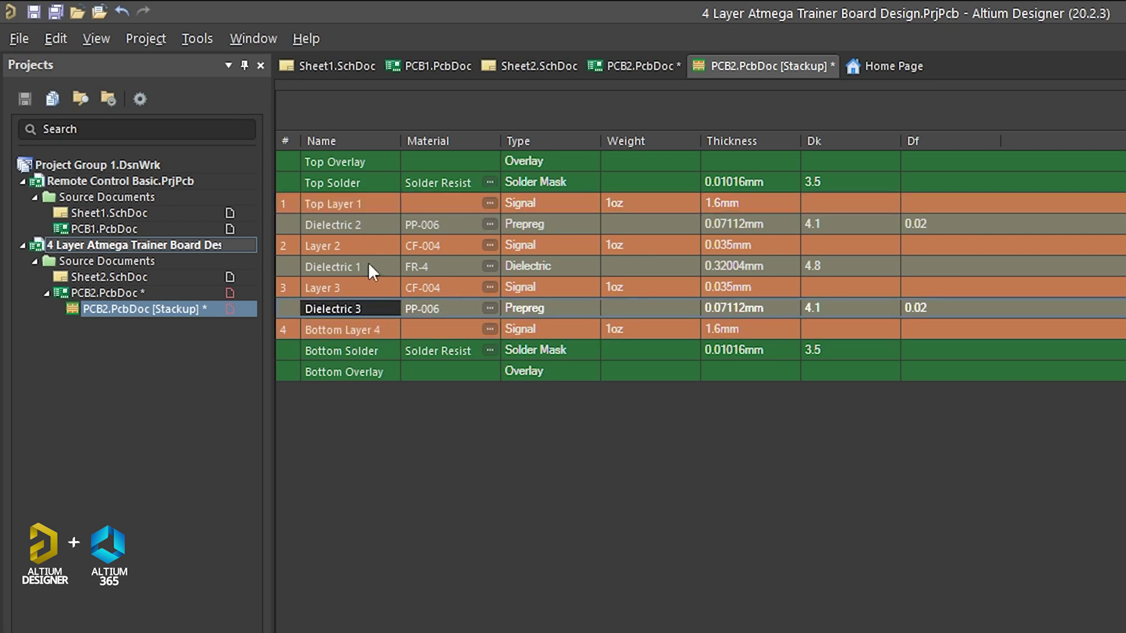
Check each stack-up row from Top Layer 1 through the dielectrics to Bottom Overlay.
click(347, 205)
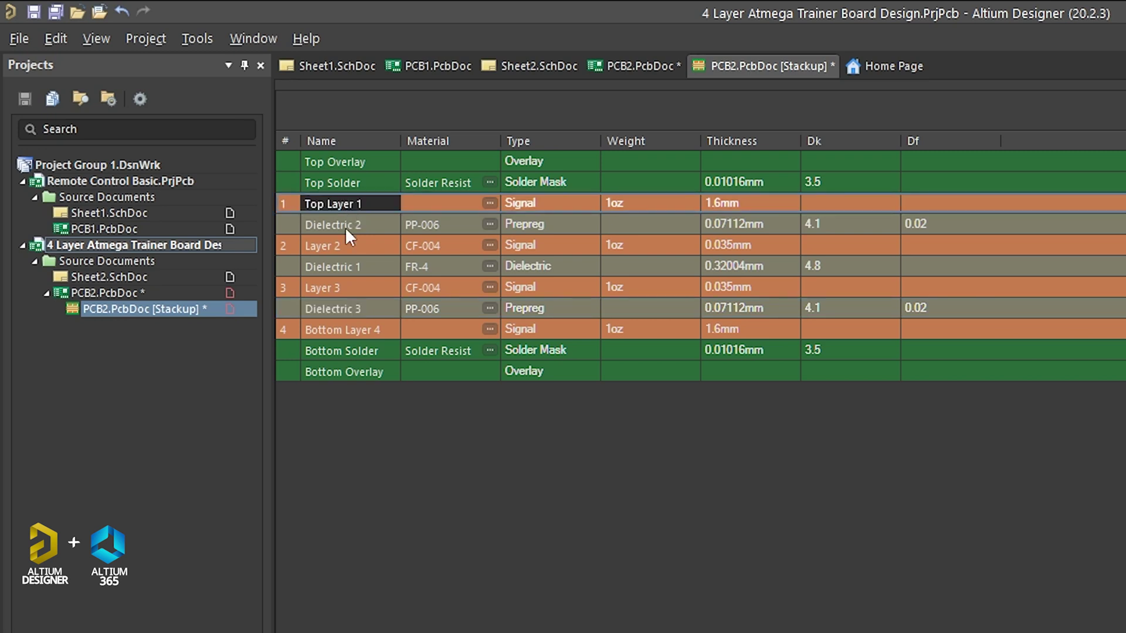
click(346, 232)
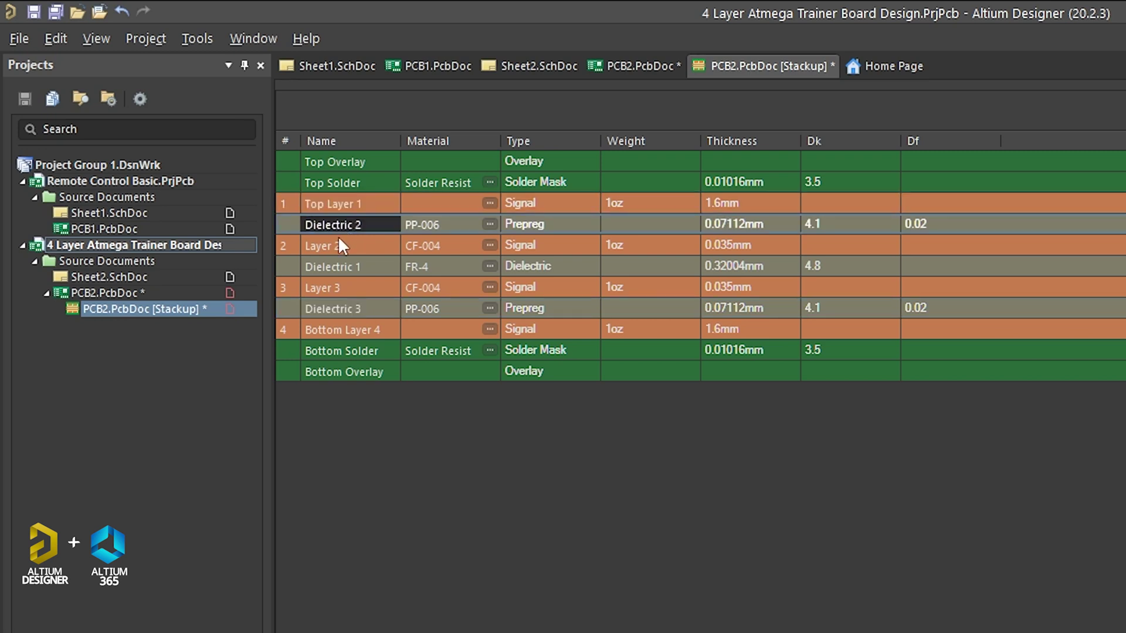
click(336, 244)
click(337, 266)
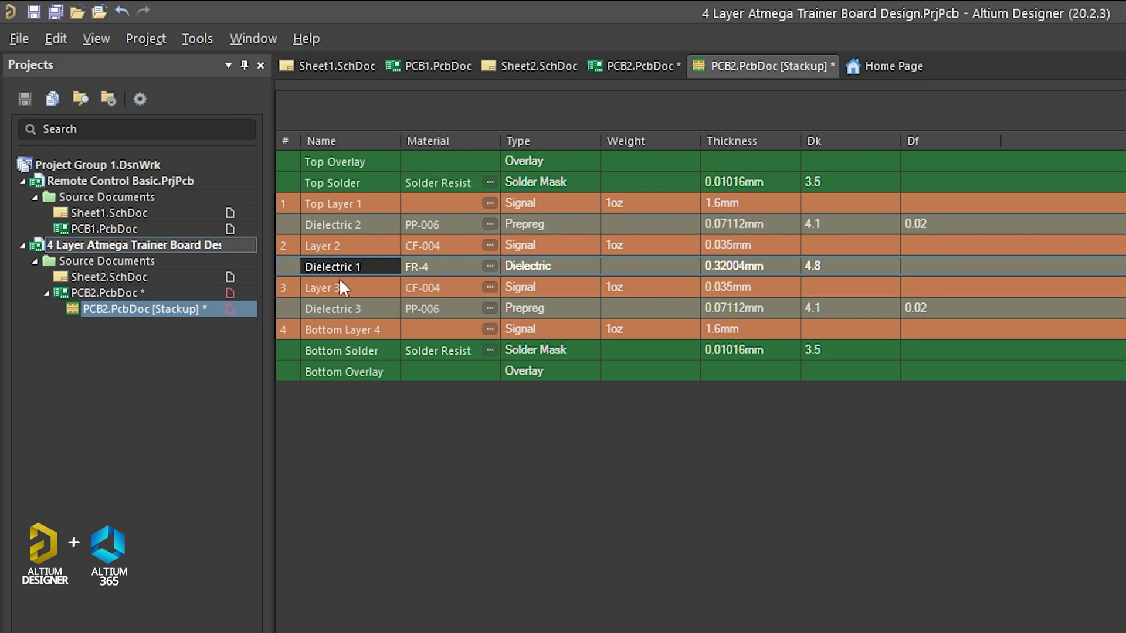
click(336, 286)
click(341, 307)
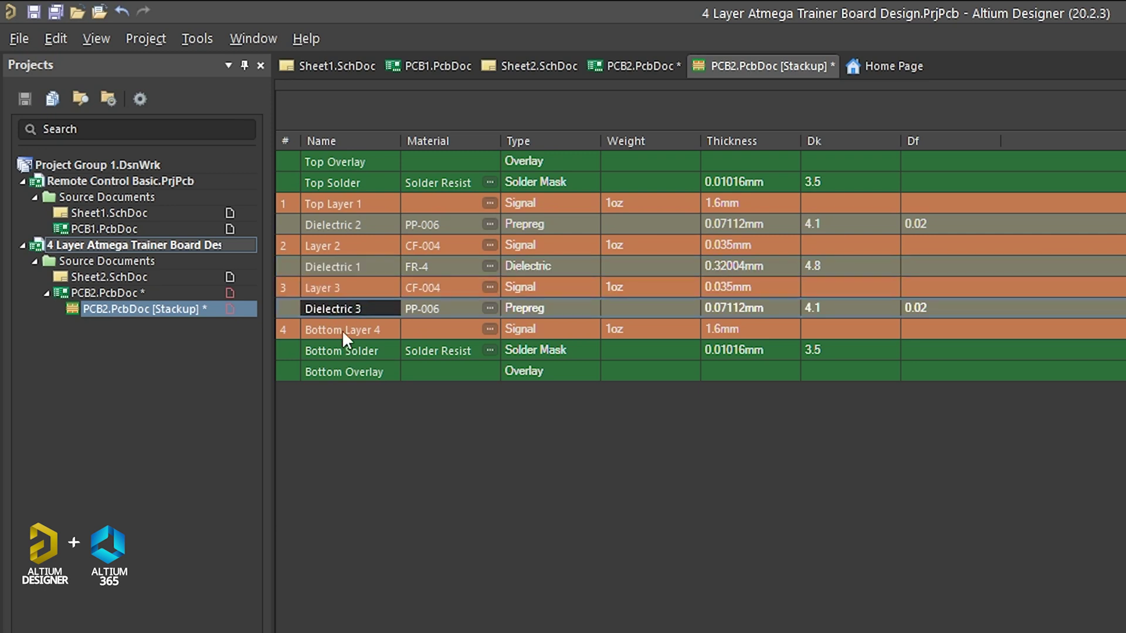
click(343, 330)
click(333, 352)
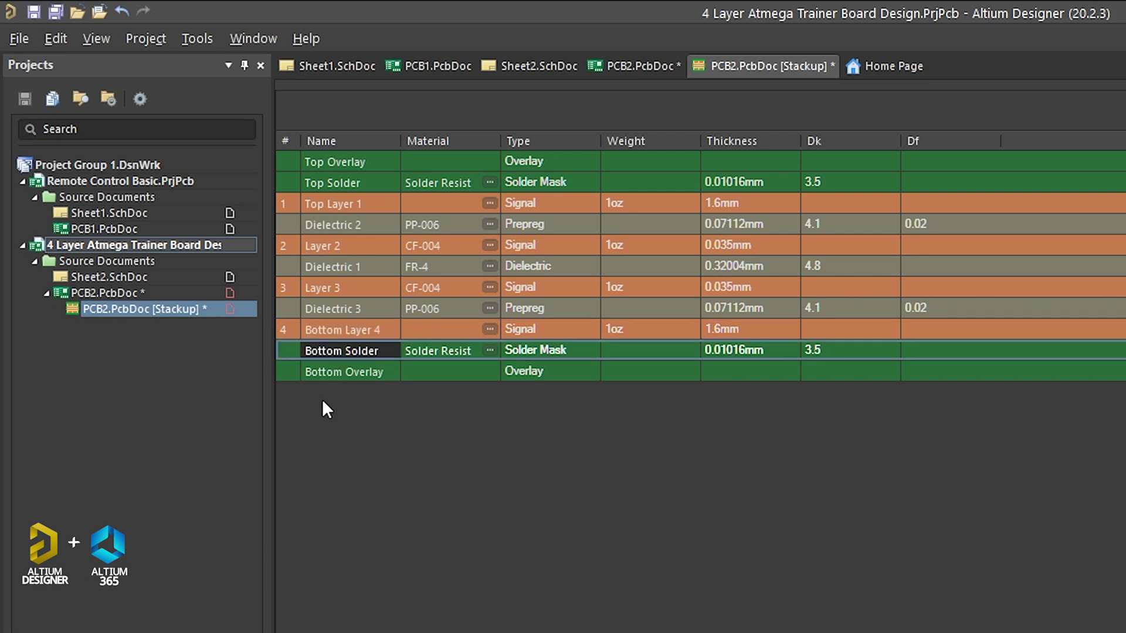
click(340, 370)
click(523, 352)
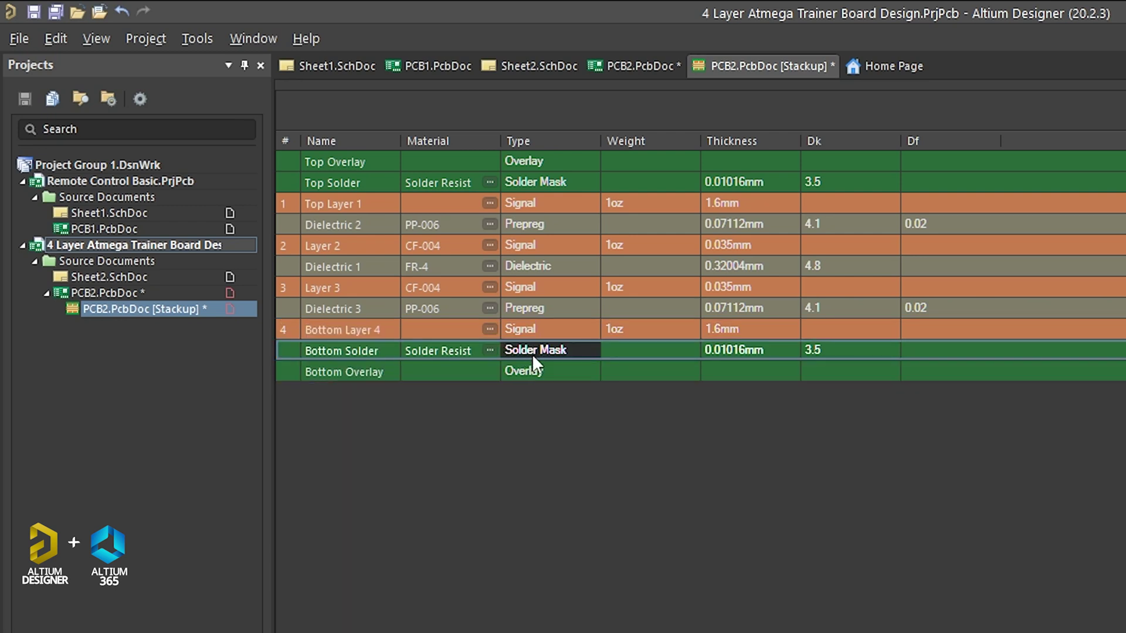
click(535, 367)
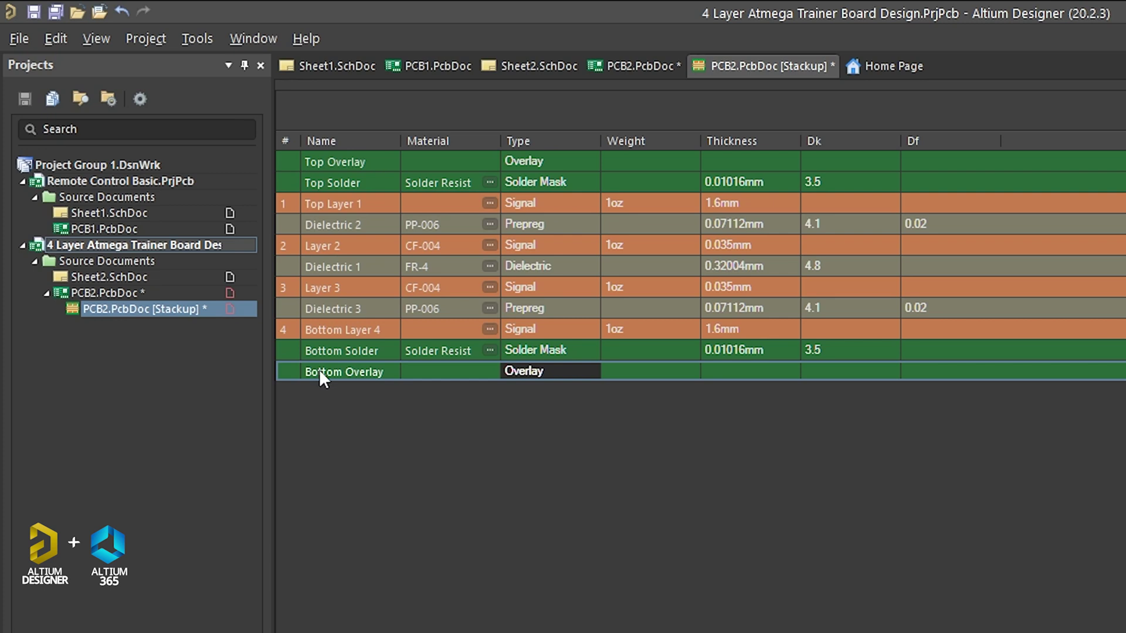
right_click(373, 203)
mouse_move(393, 235)
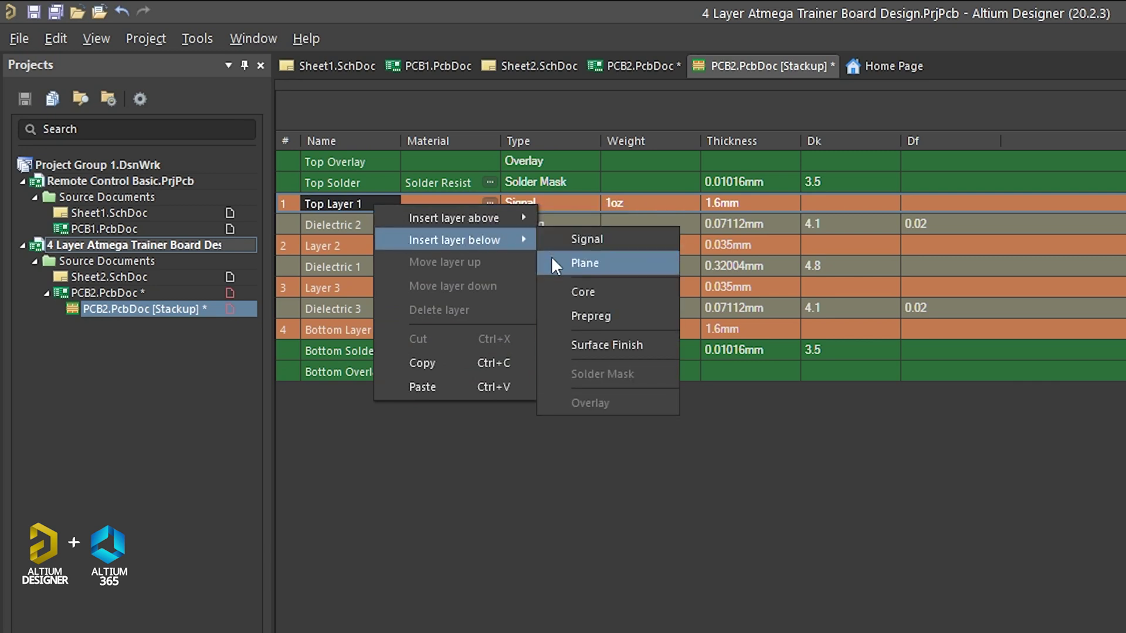
key(Escape)
key(Escape)
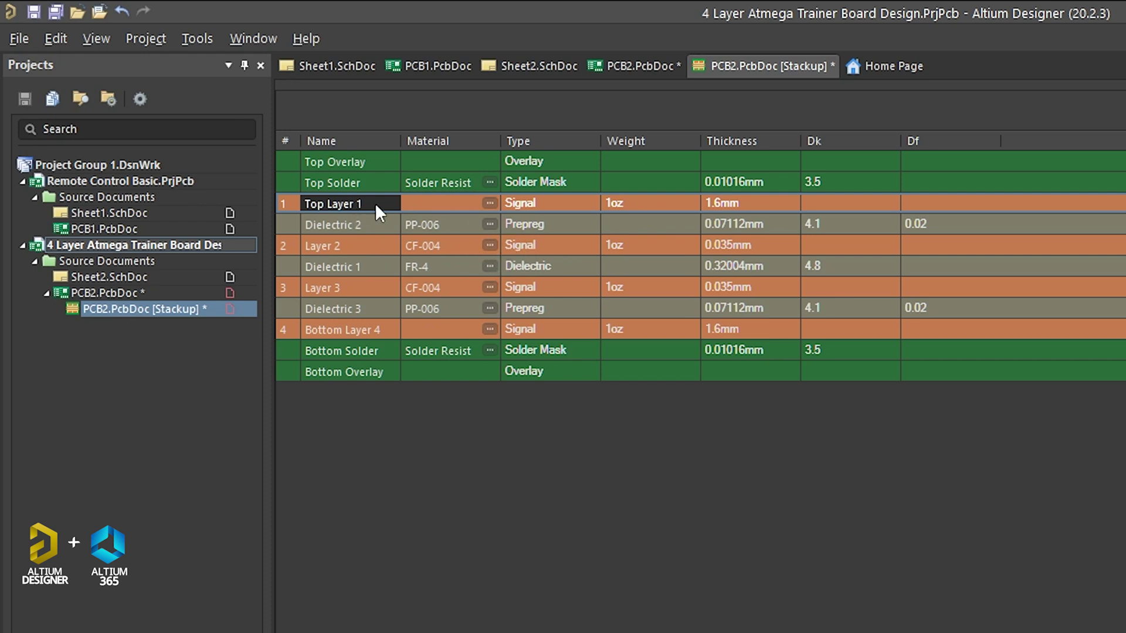
click(533, 206)
click(530, 240)
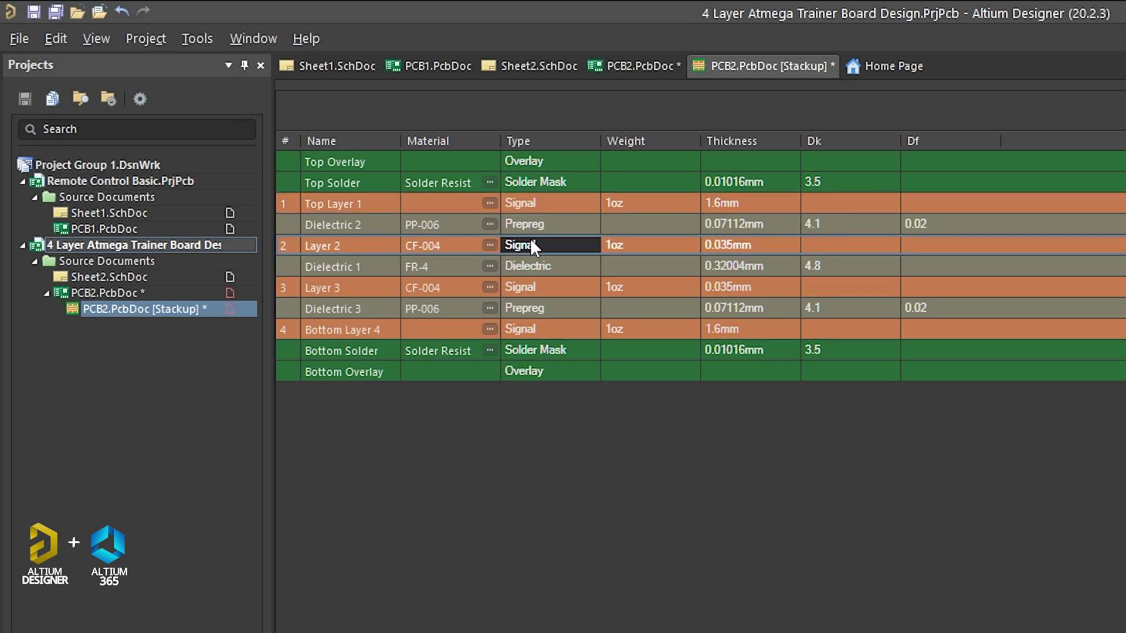
click(530, 285)
click(527, 330)
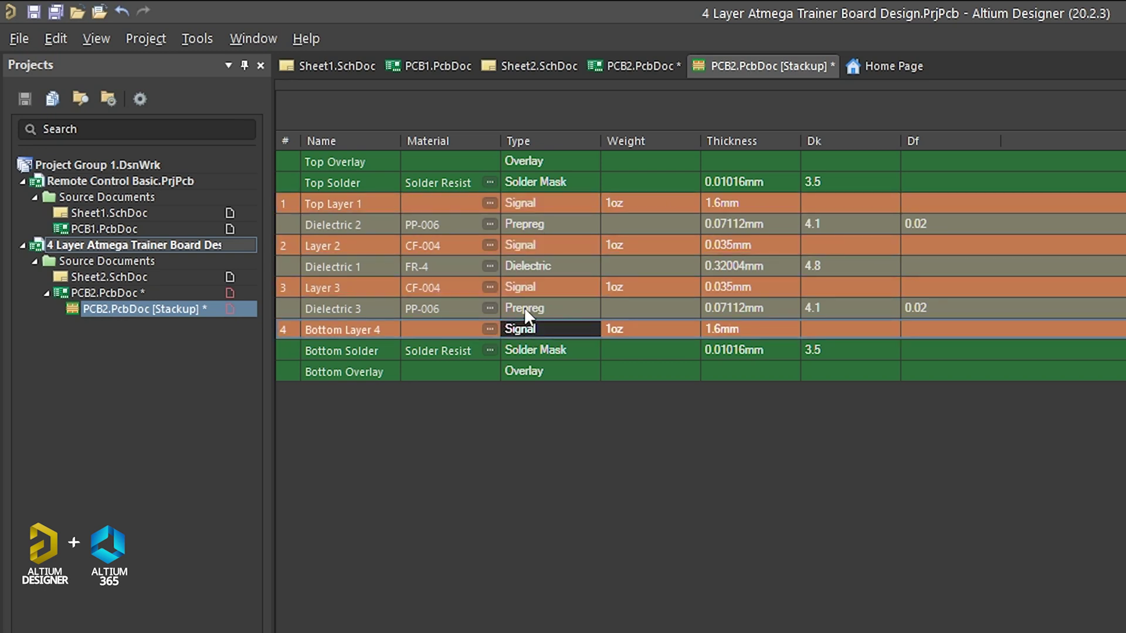
click(533, 285)
click(540, 245)
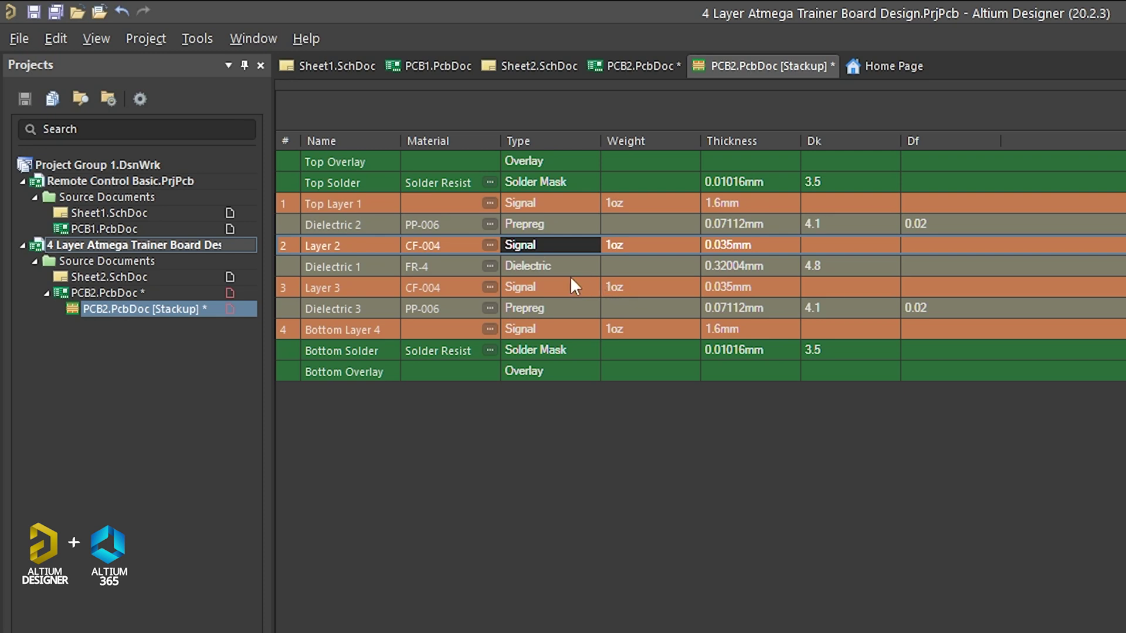
Convert Layer 2 and Layer 3 to Plane type and return to PCB2.PcbDoc.
click(552, 245)
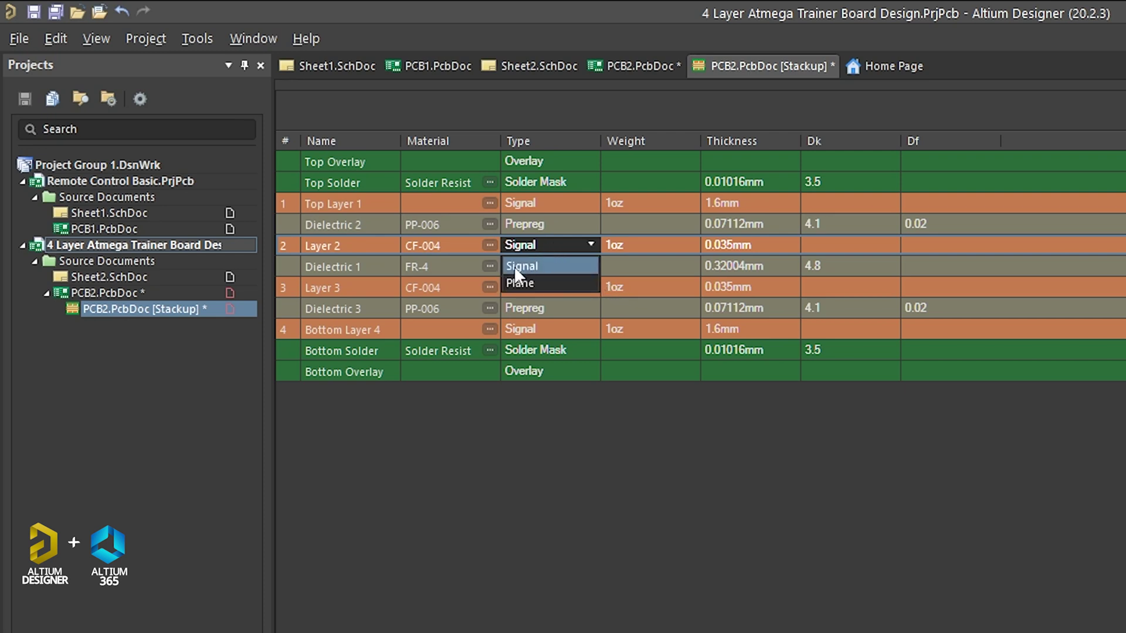
click(515, 284)
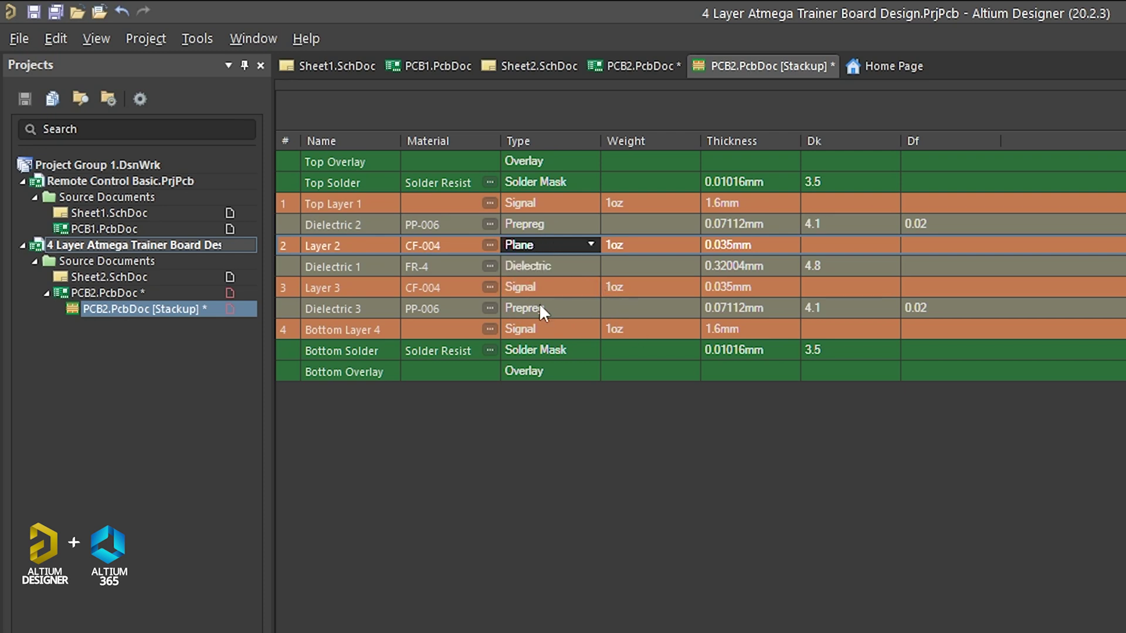
click(991, 589)
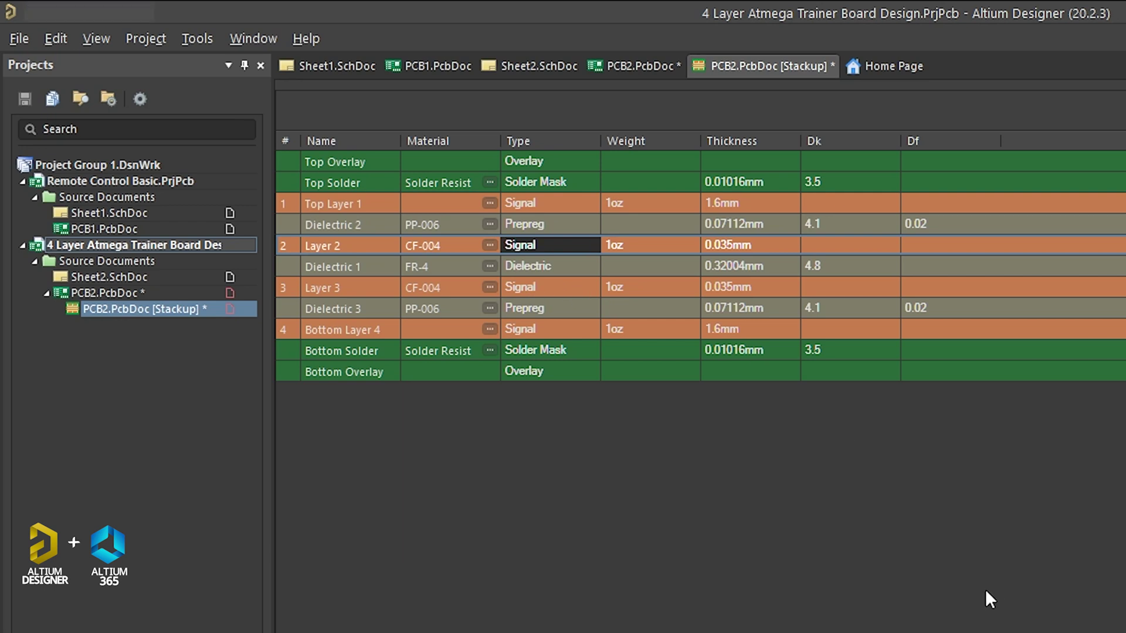
click(558, 249)
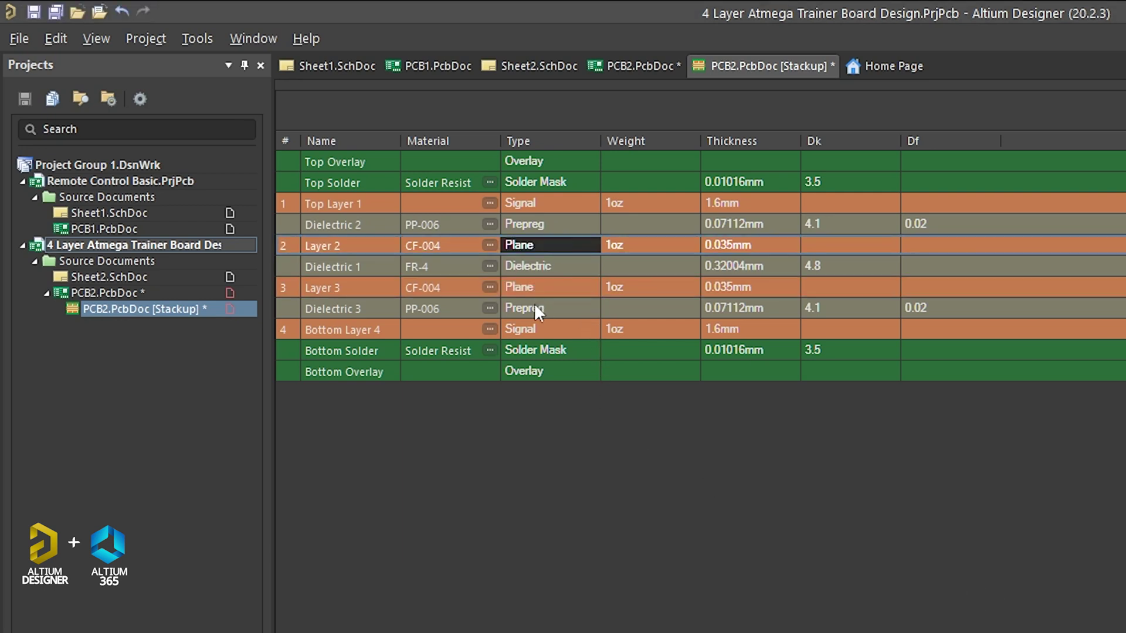
click(530, 245)
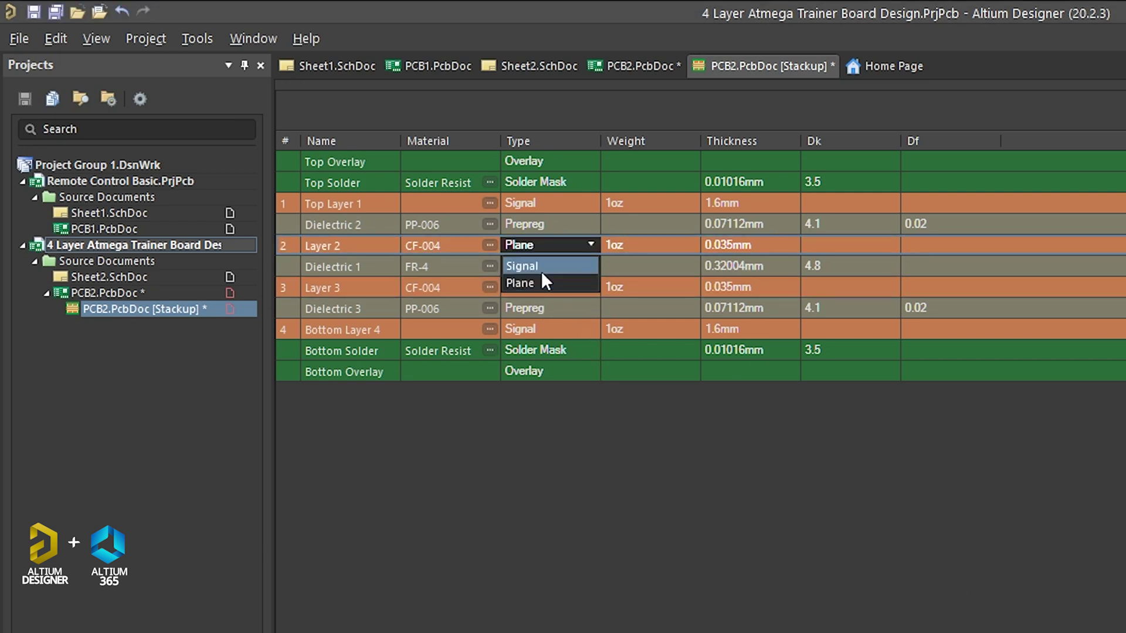
click(551, 283)
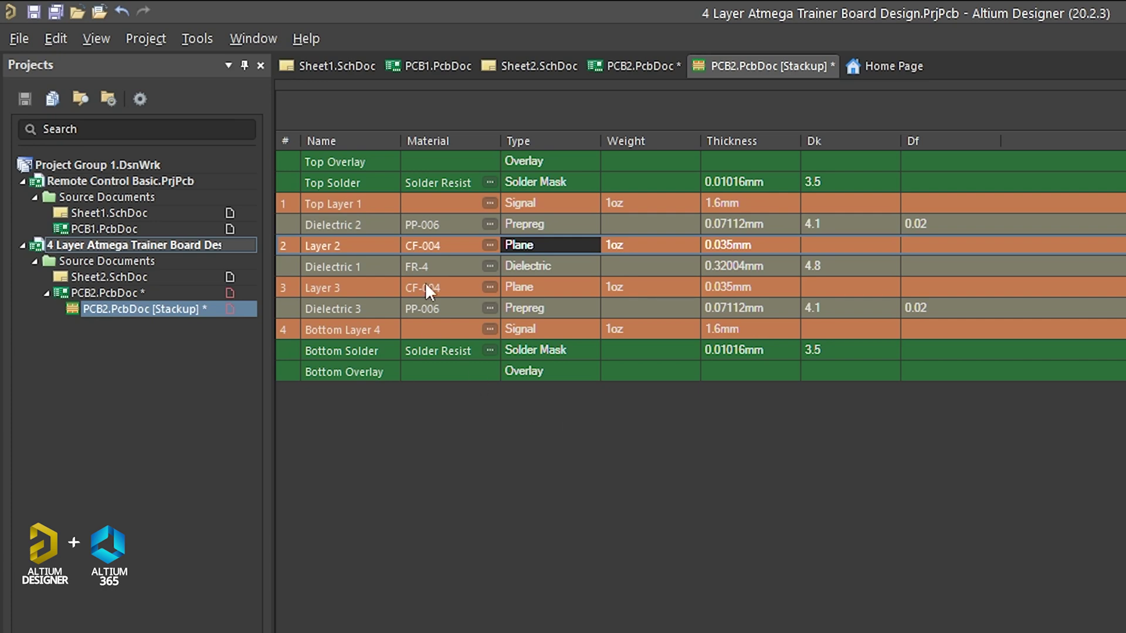
click(605, 64)
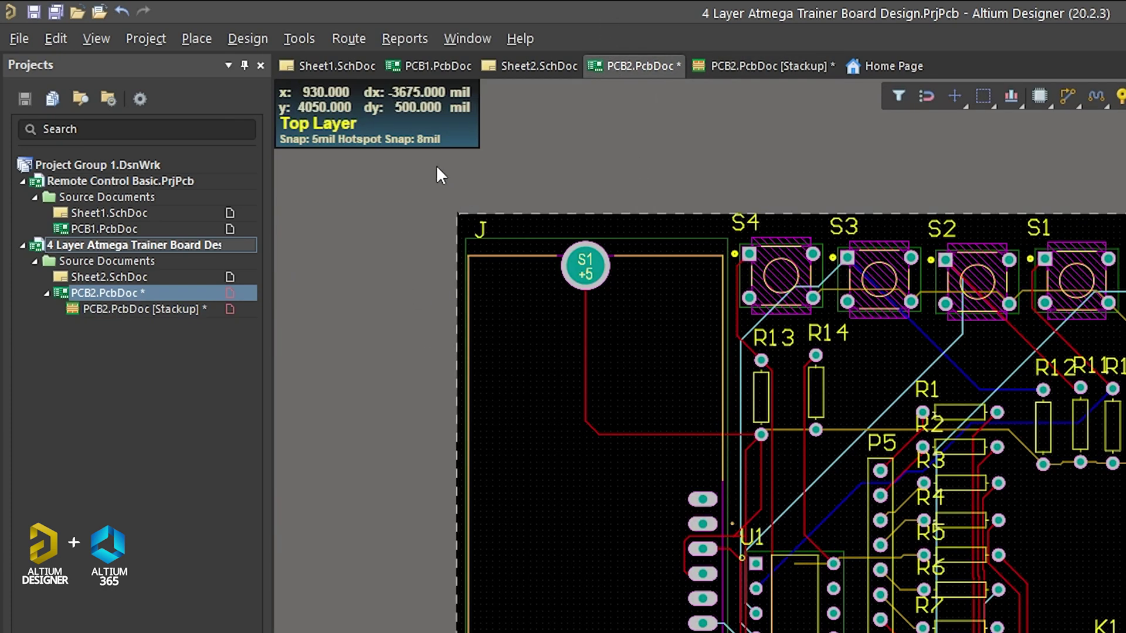
Re-run Auto Route All on the plane-layer board, routing 68 of 68 connections.
click(364, 41)
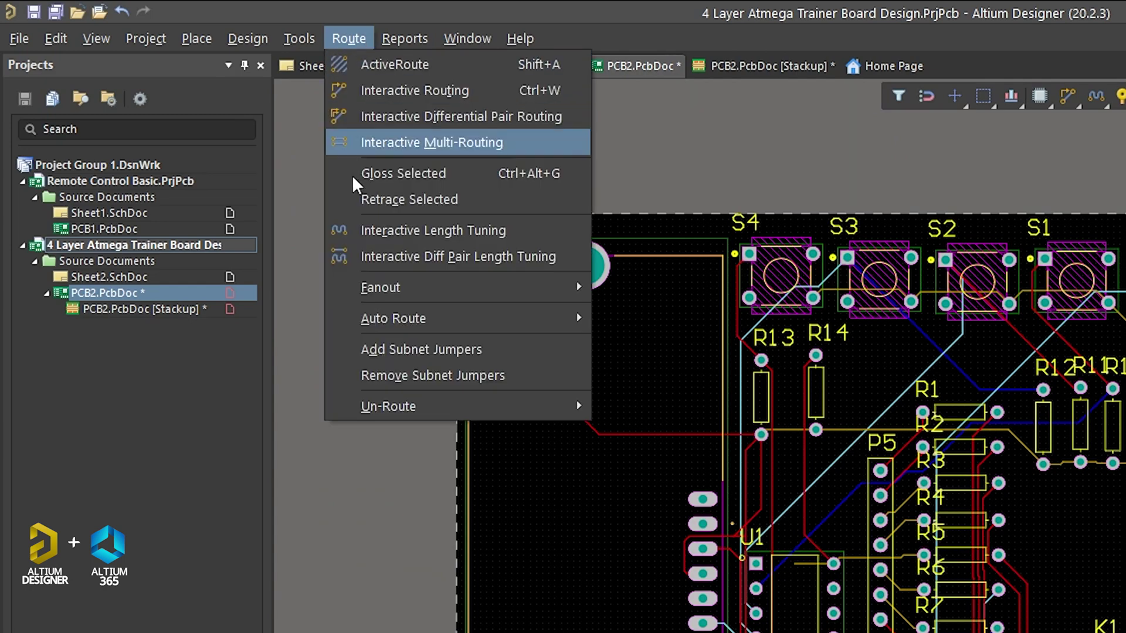
mouse_move(386, 317)
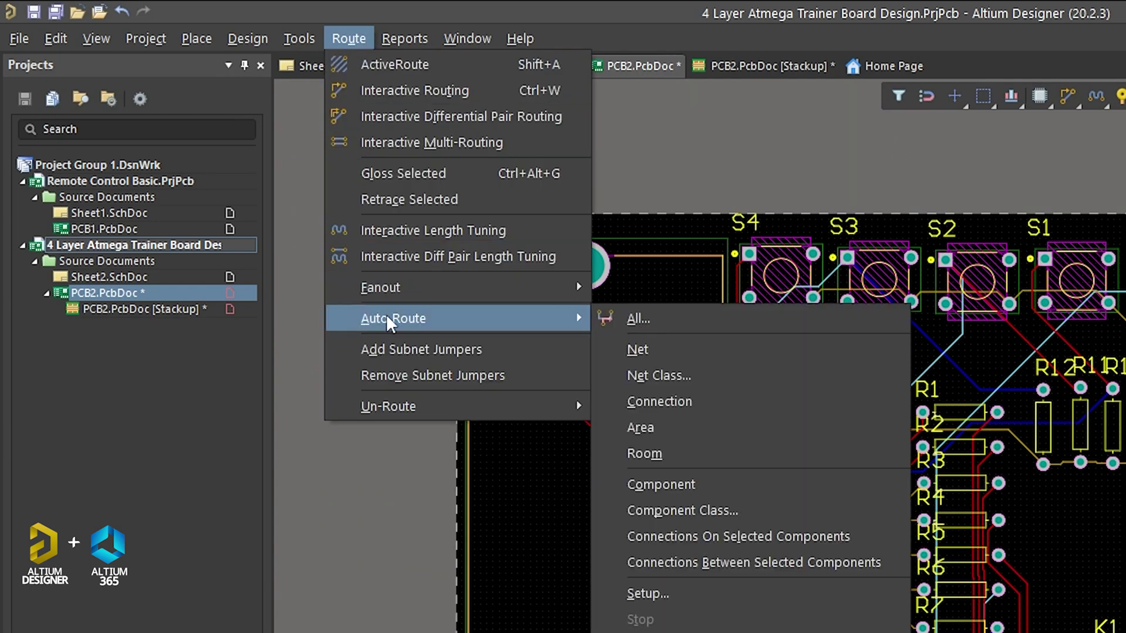
click(632, 317)
click(1084, 632)
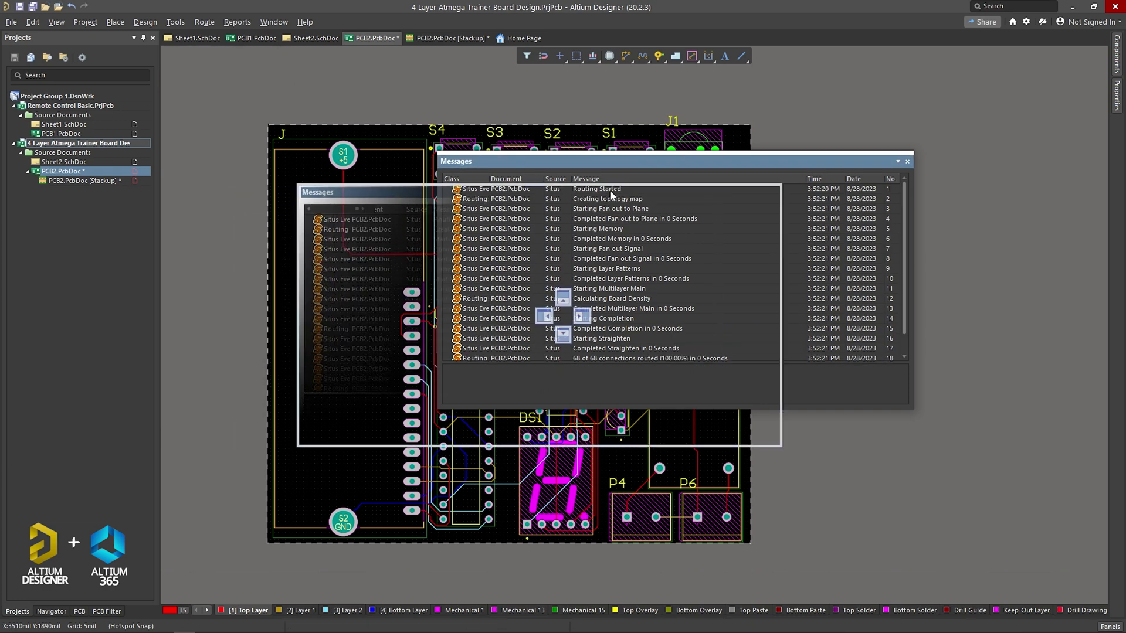
click(907, 161)
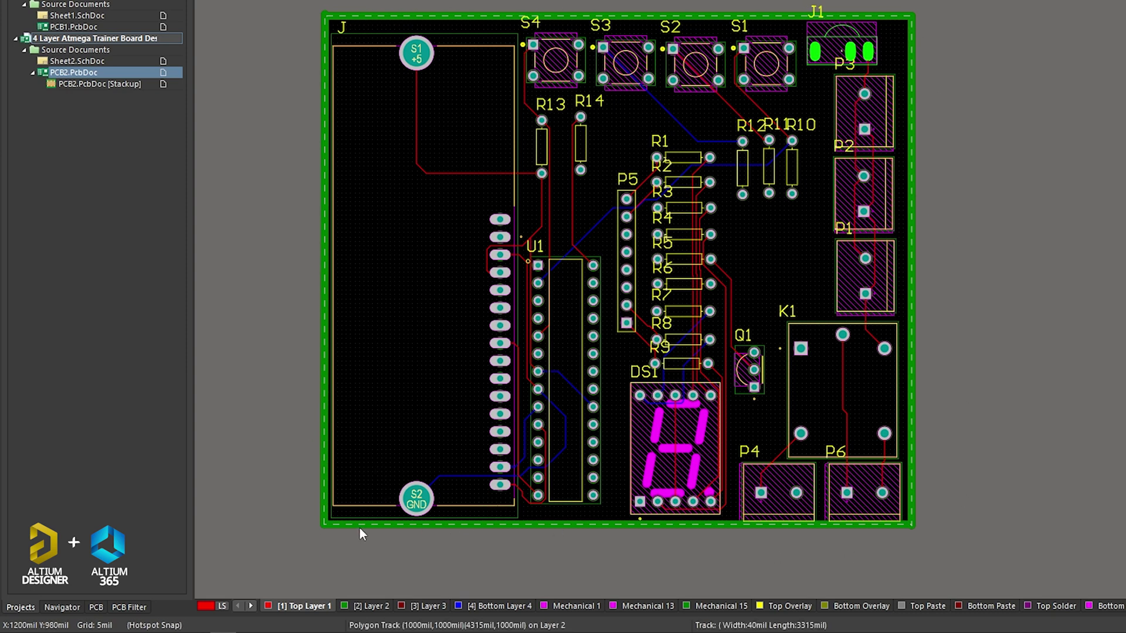
Switch between the Layer 2 and Layer 3 views, finishing with Layer 2 active.
click(362, 607)
click(417, 608)
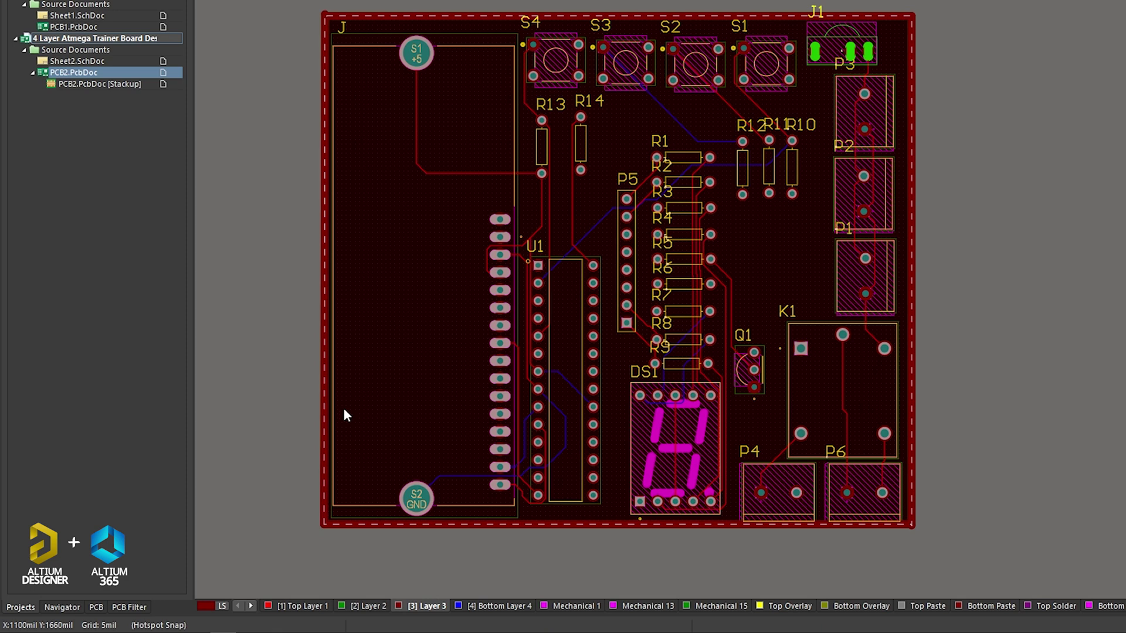
click(372, 607)
click(421, 608)
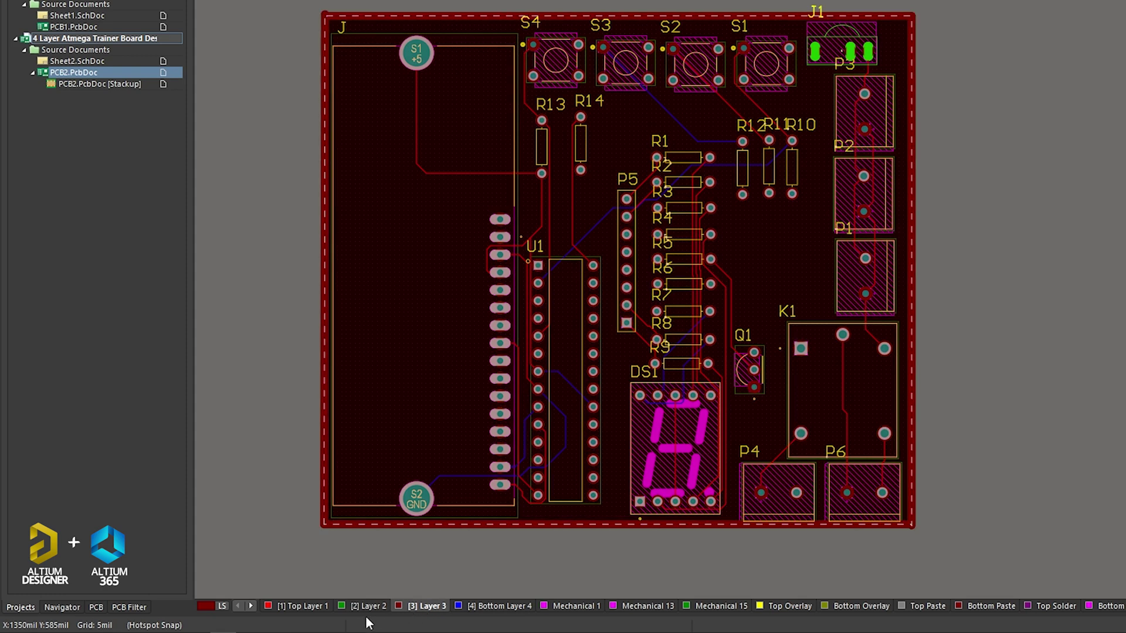
click(366, 610)
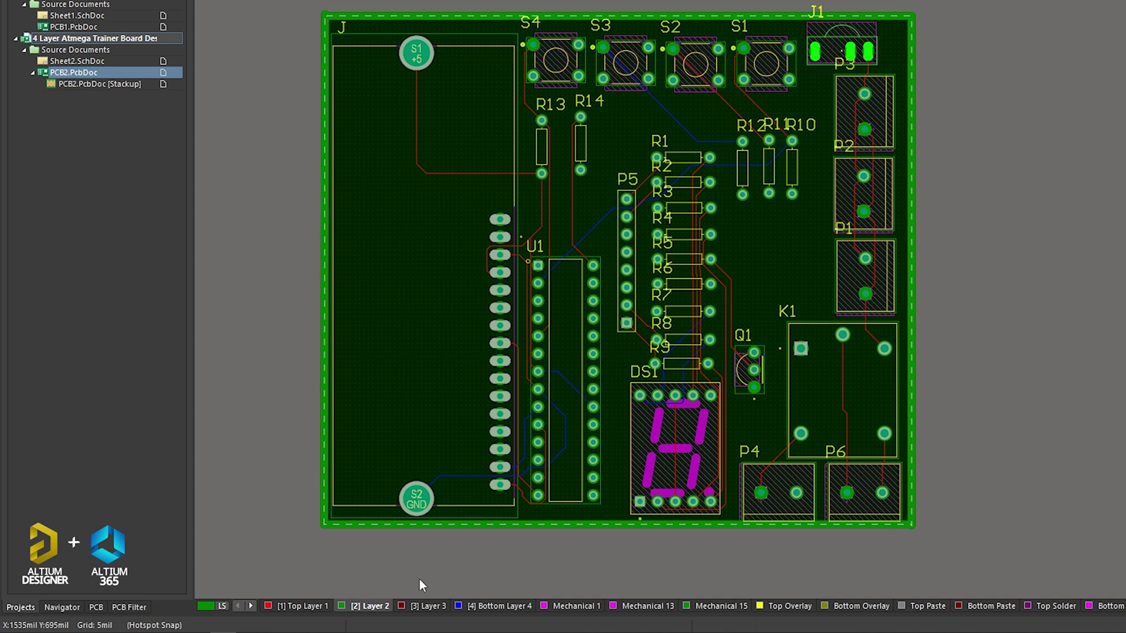
Assign the +5 net to the Layer 2 plane.
double_click(368, 607)
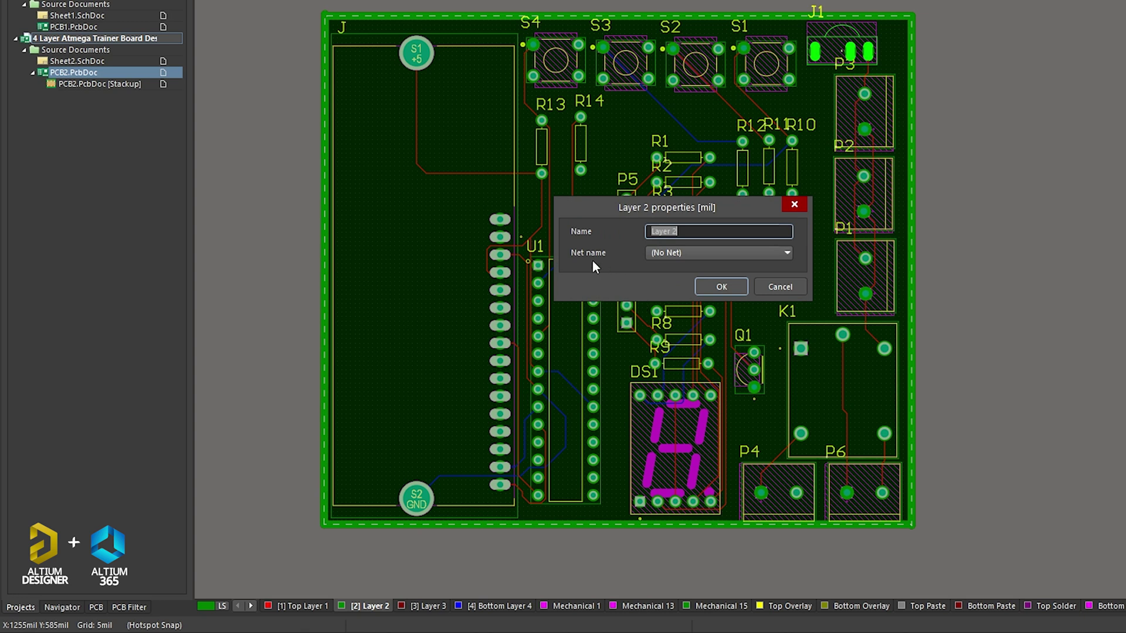
click(687, 258)
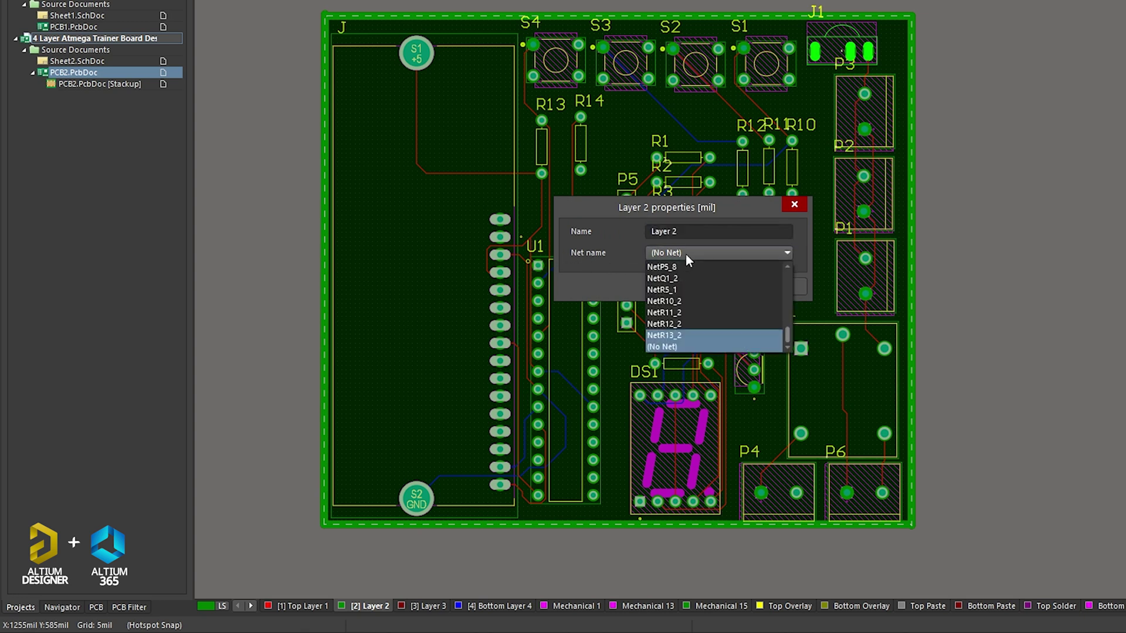
scroll(717, 303, up, 3)
scroll(716, 302, up, 2)
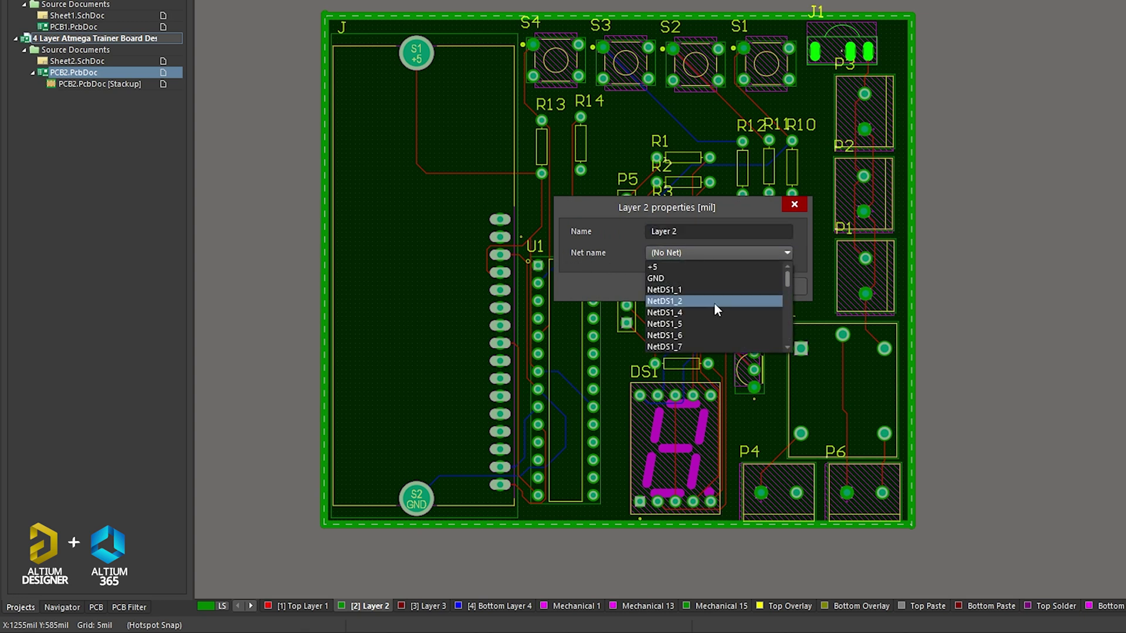
click(666, 268)
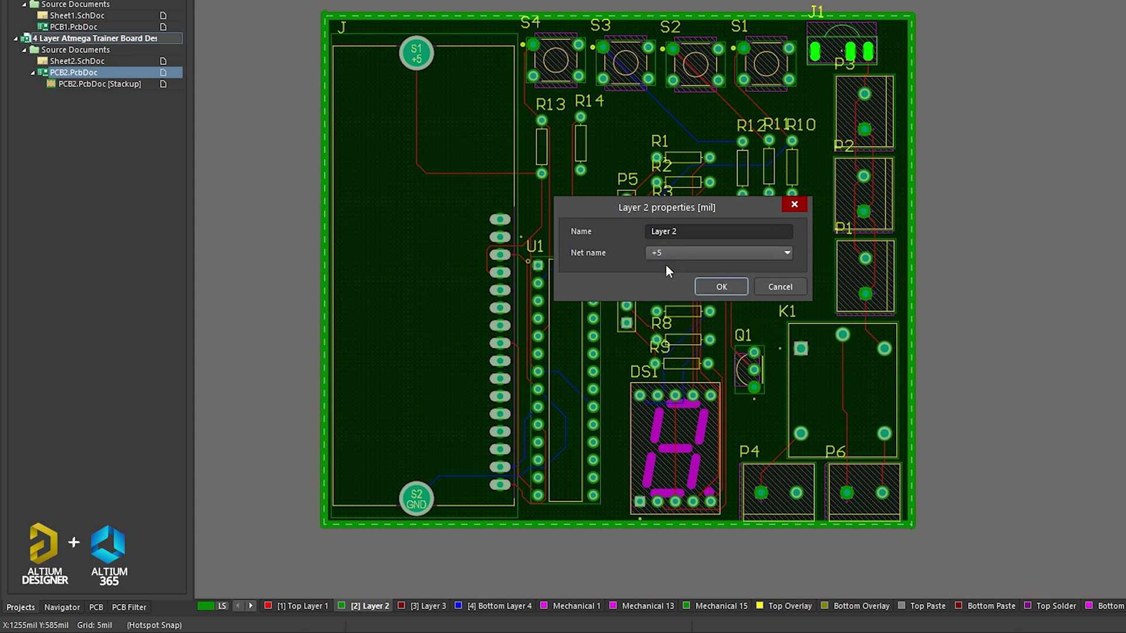
click(707, 286)
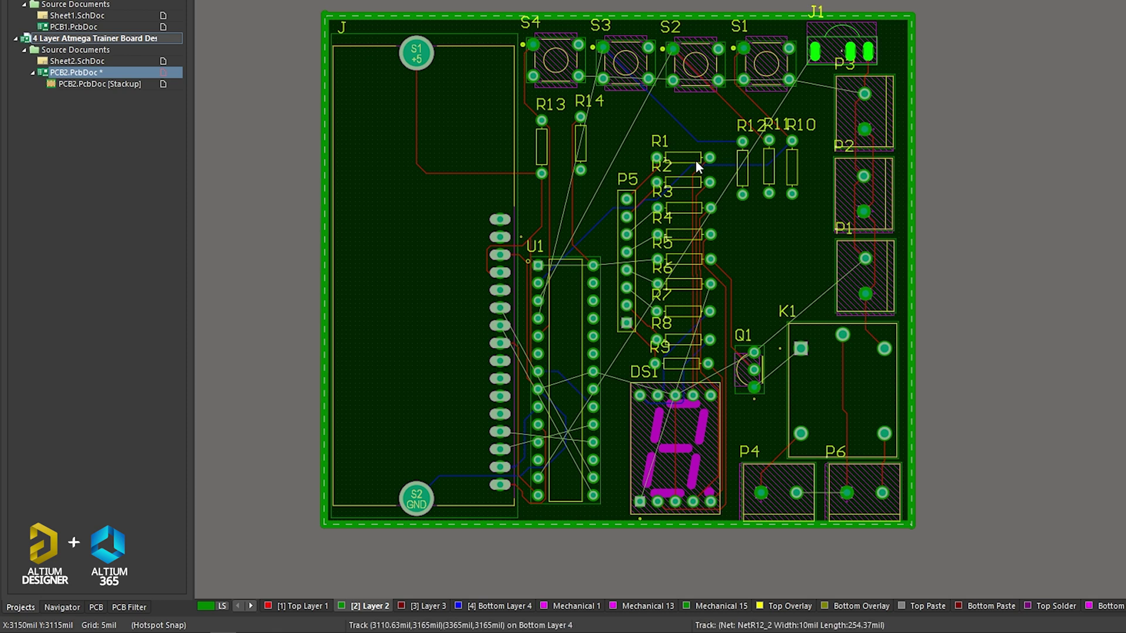
Assign the GND net to the Layer 3 plane.
double_click(421, 606)
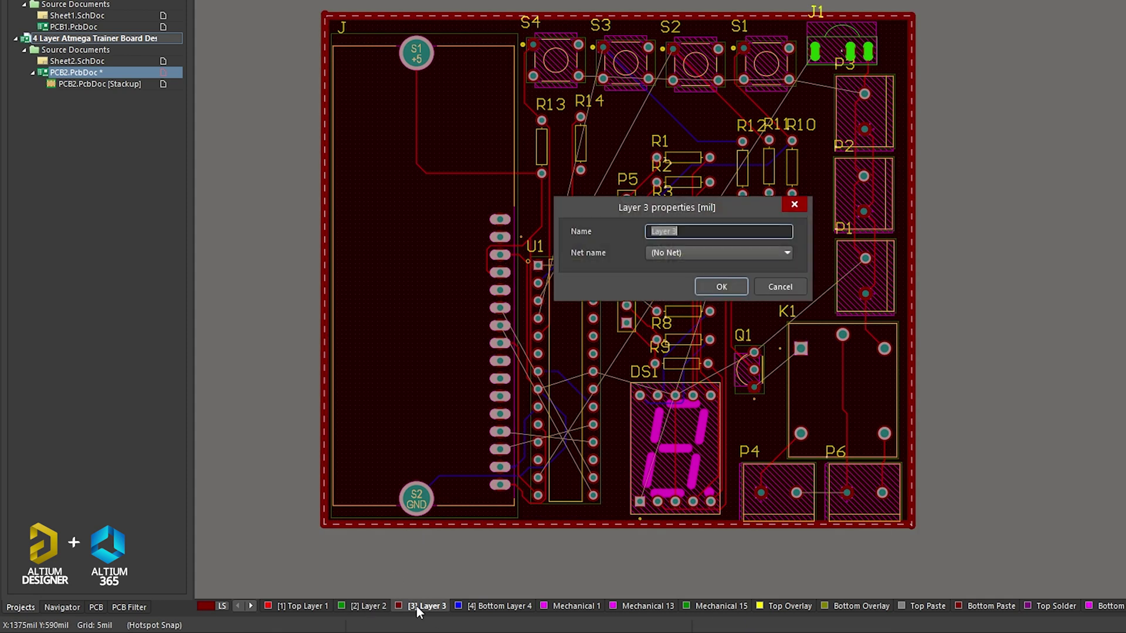
click(701, 251)
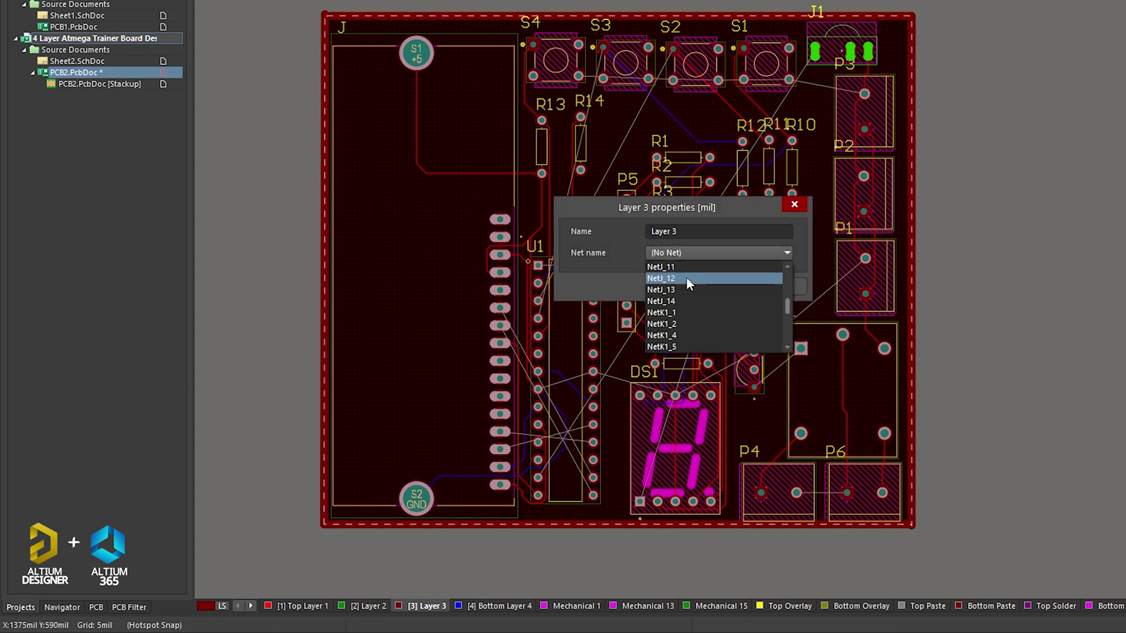
click(686, 279)
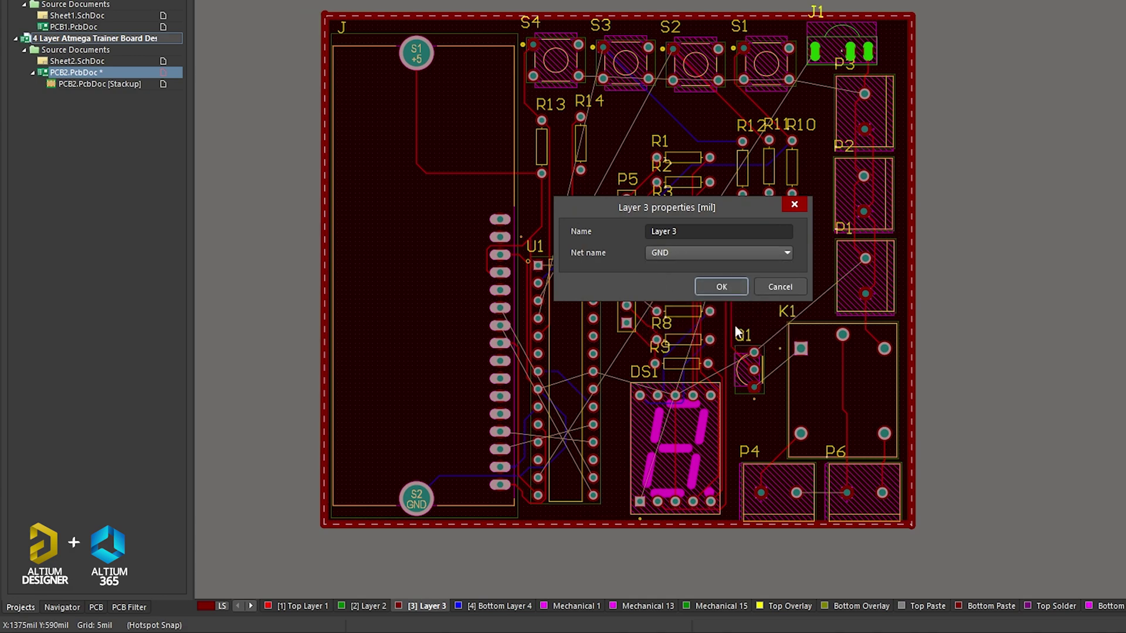
click(717, 284)
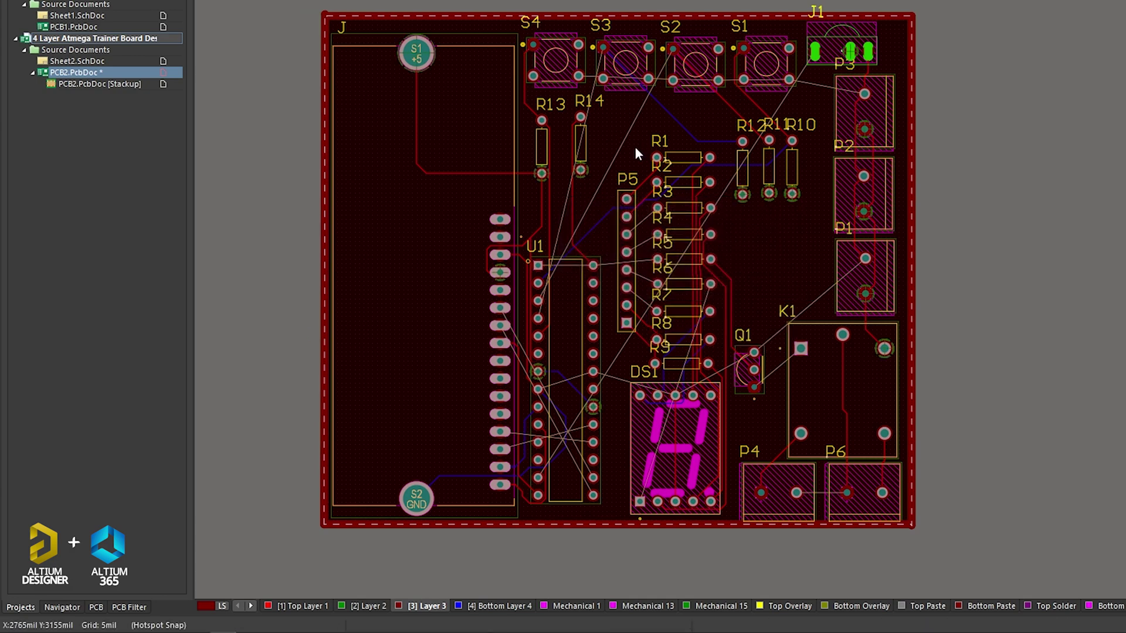
ctrl+scroll(589, 182, up, 10)
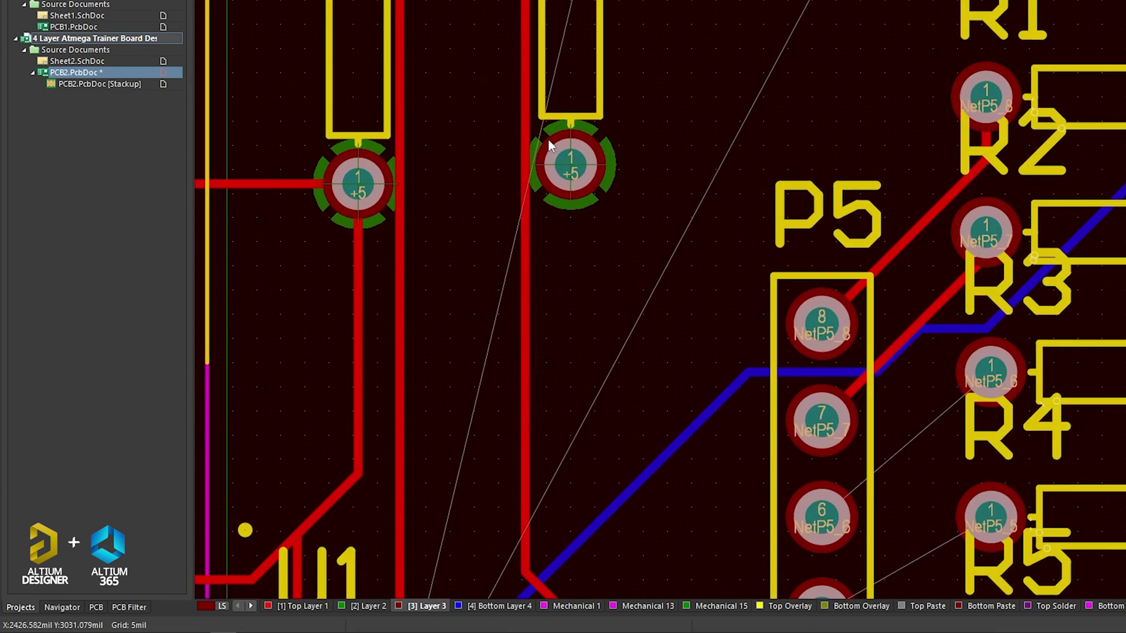
ctrl+scroll(575, 143, down, 10)
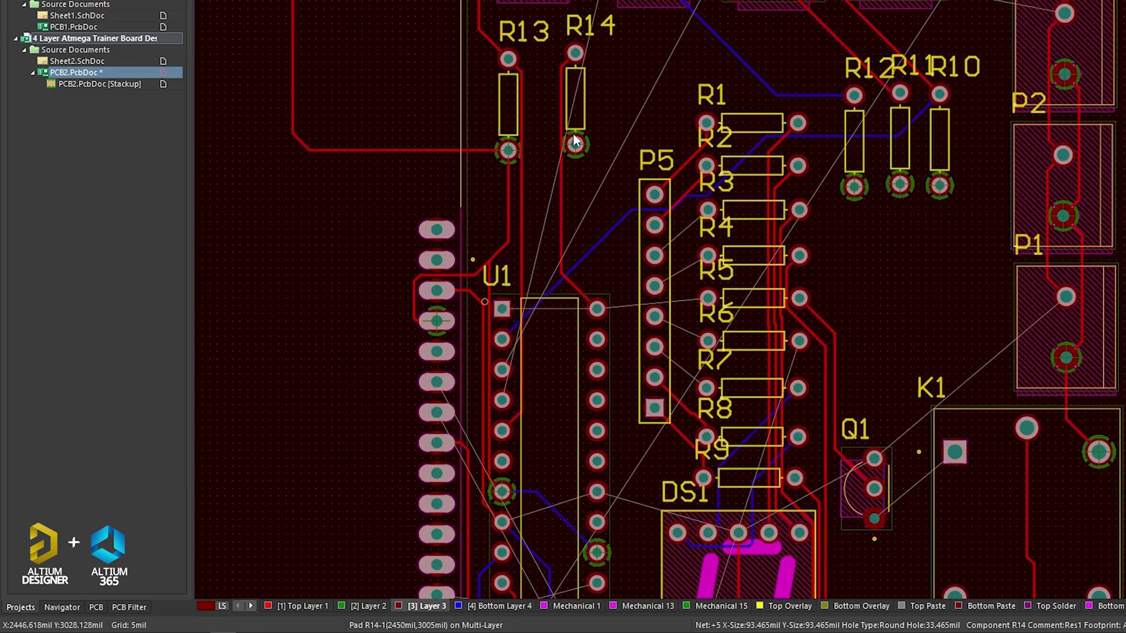
ctrl+scroll(565, 95, up, 10)
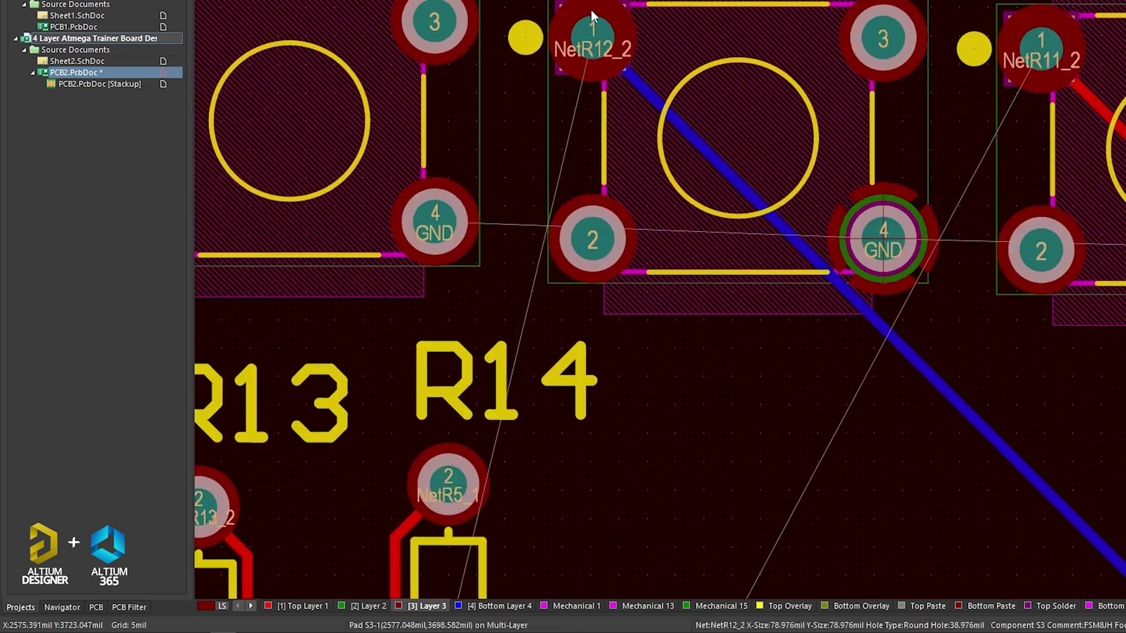
ctrl+scroll(590, 9, down, 10)
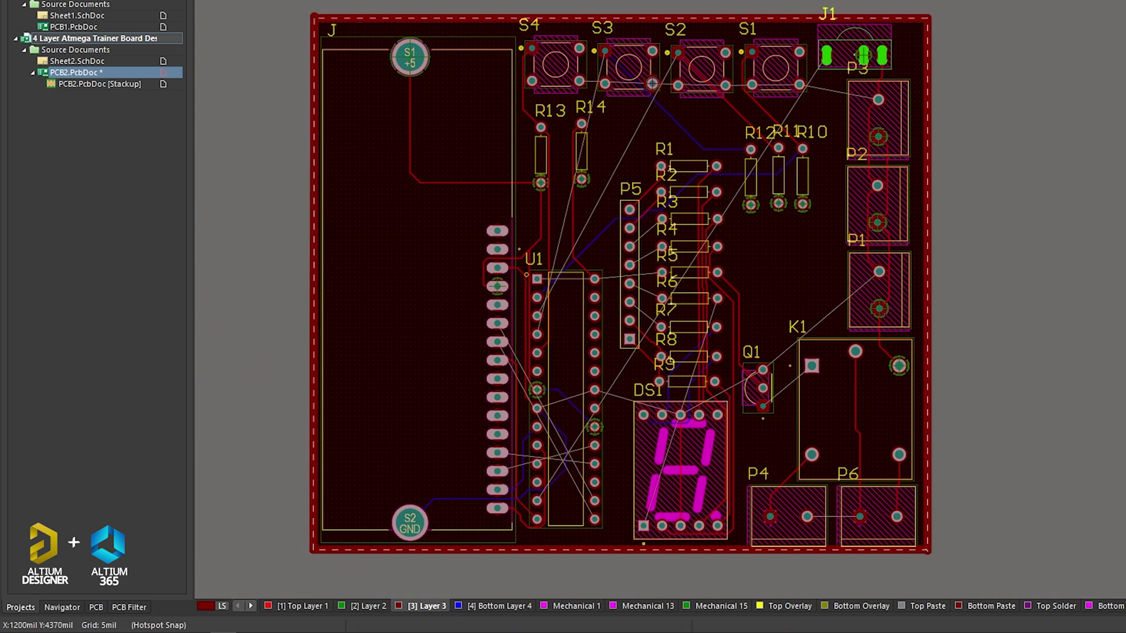
Auto-route every connection on the board with Route All.
key(u)
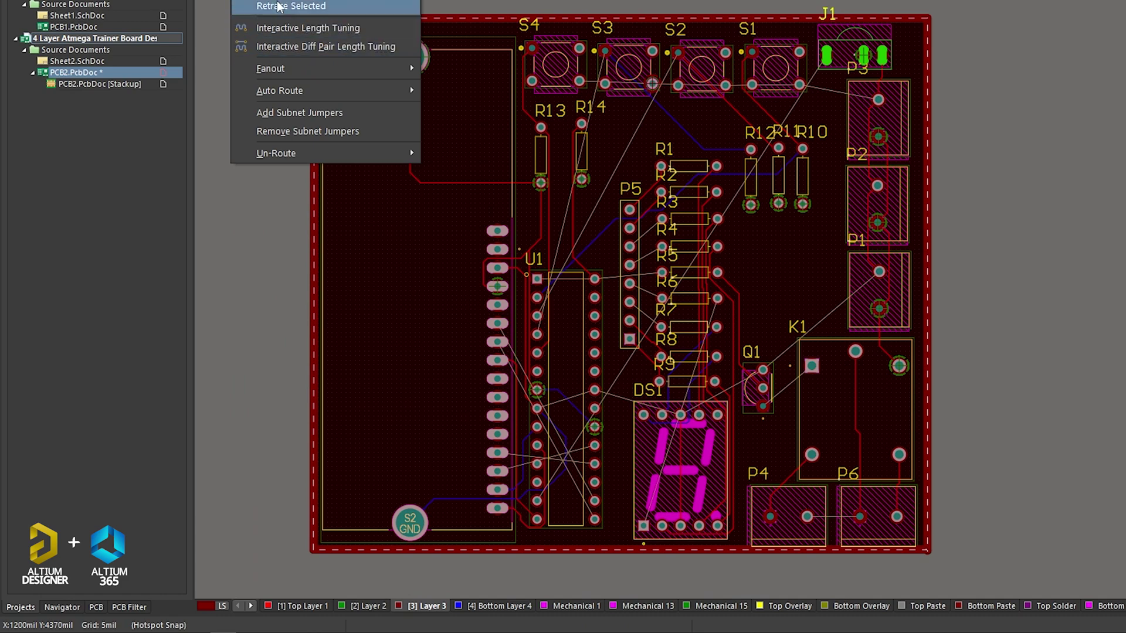
mouse_move(275, 93)
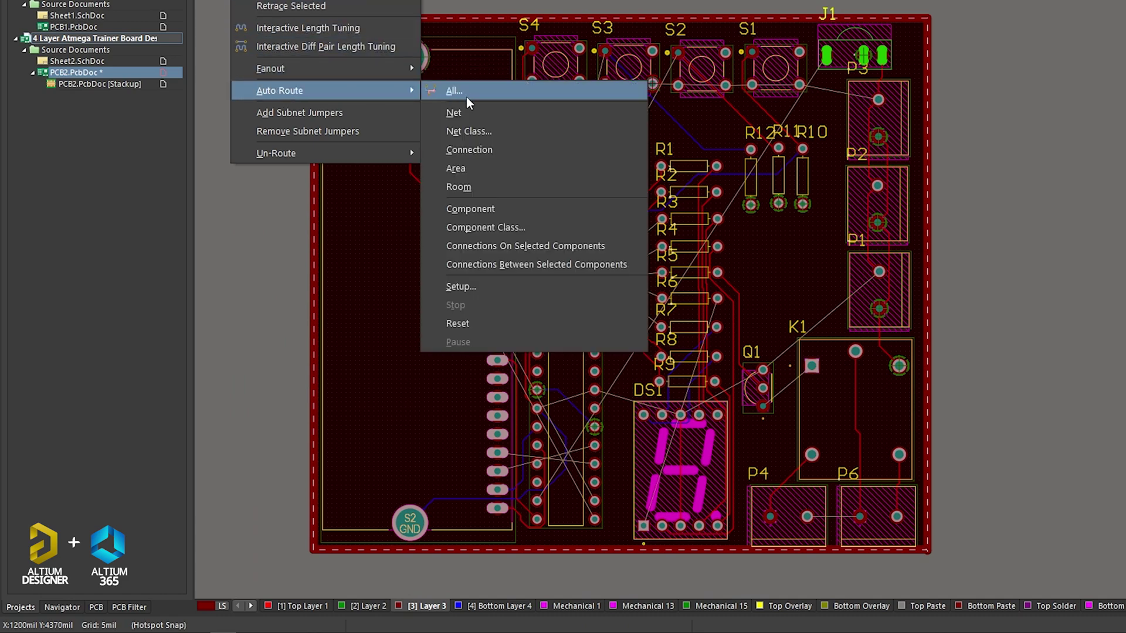
click(467, 93)
click(815, 483)
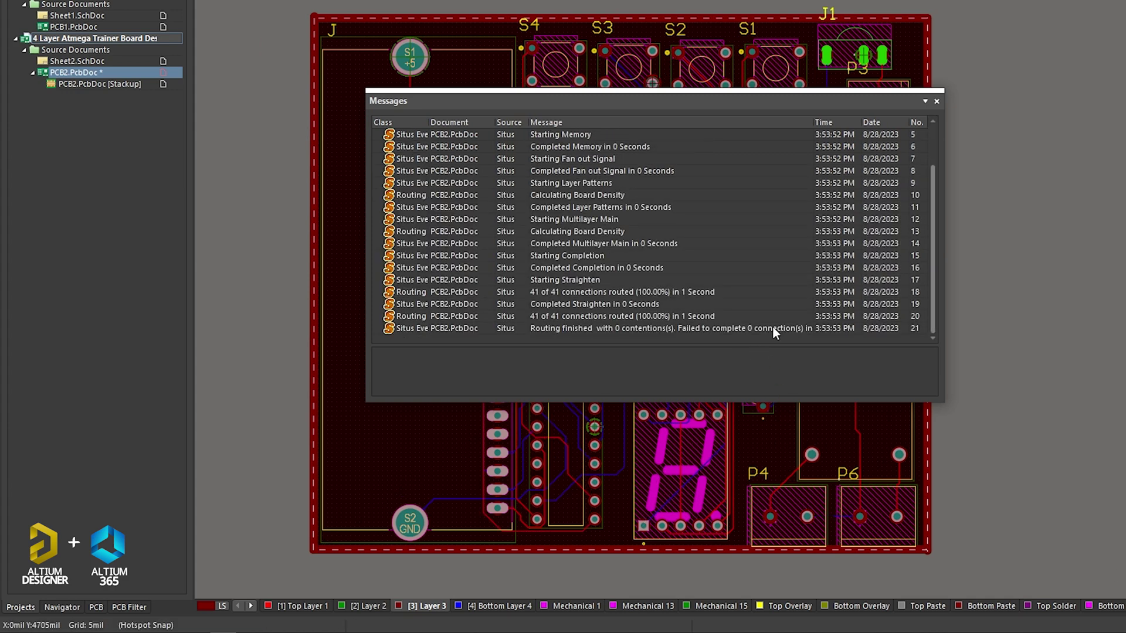
click(936, 101)
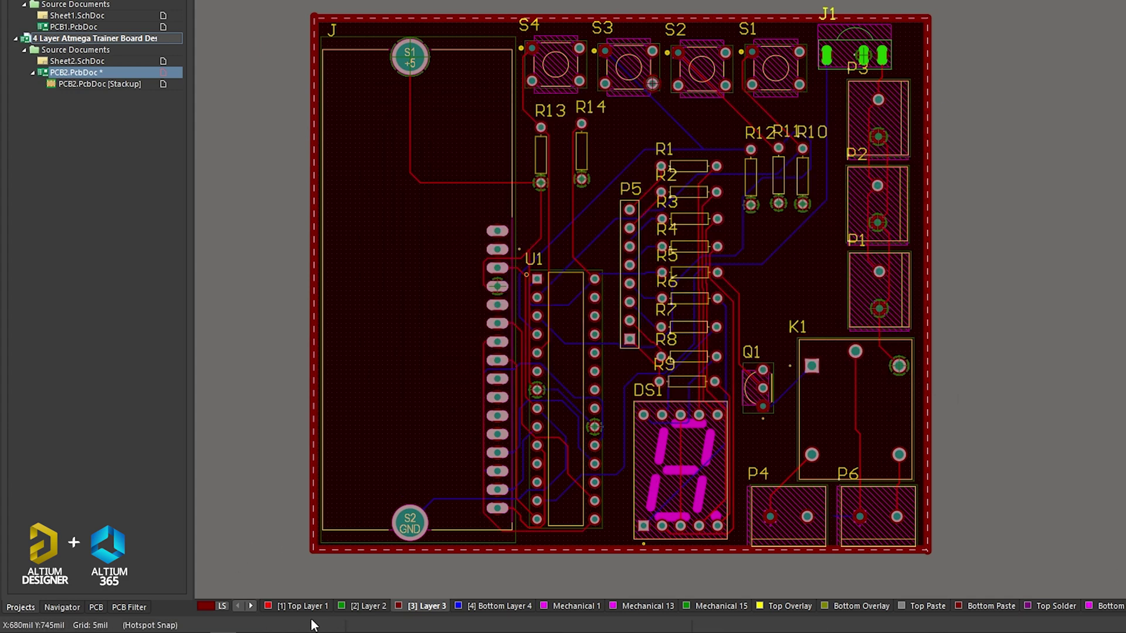
Inspect the Top Layer, where R14's +5 and S3's GND pads show thermal plane connections.
click(299, 607)
scroll(622, 221, up, 3)
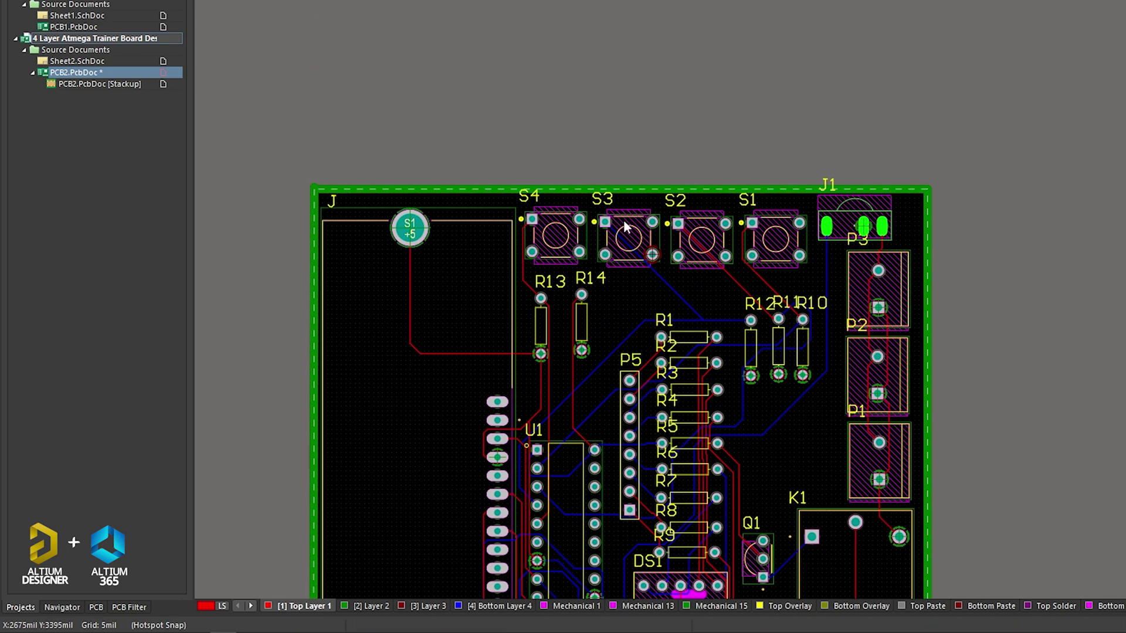
scroll(625, 226, down, 4)
ctrl+scroll(637, 196, up, 2)
ctrl+scroll(636, 88, up, 3)
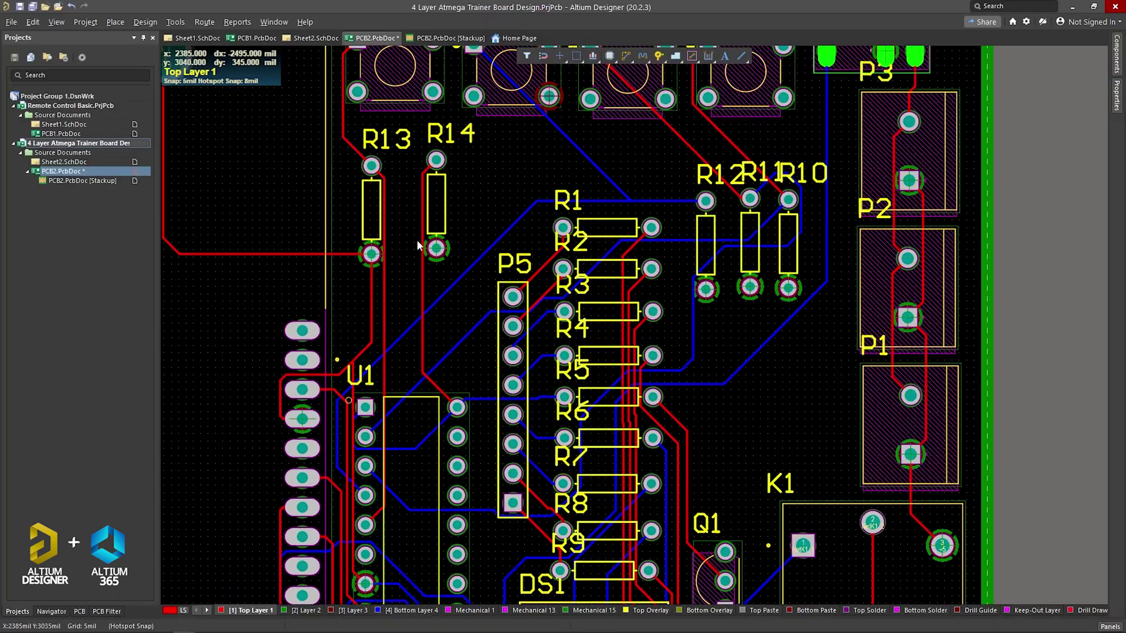
ctrl+scroll(420, 246, up, 6)
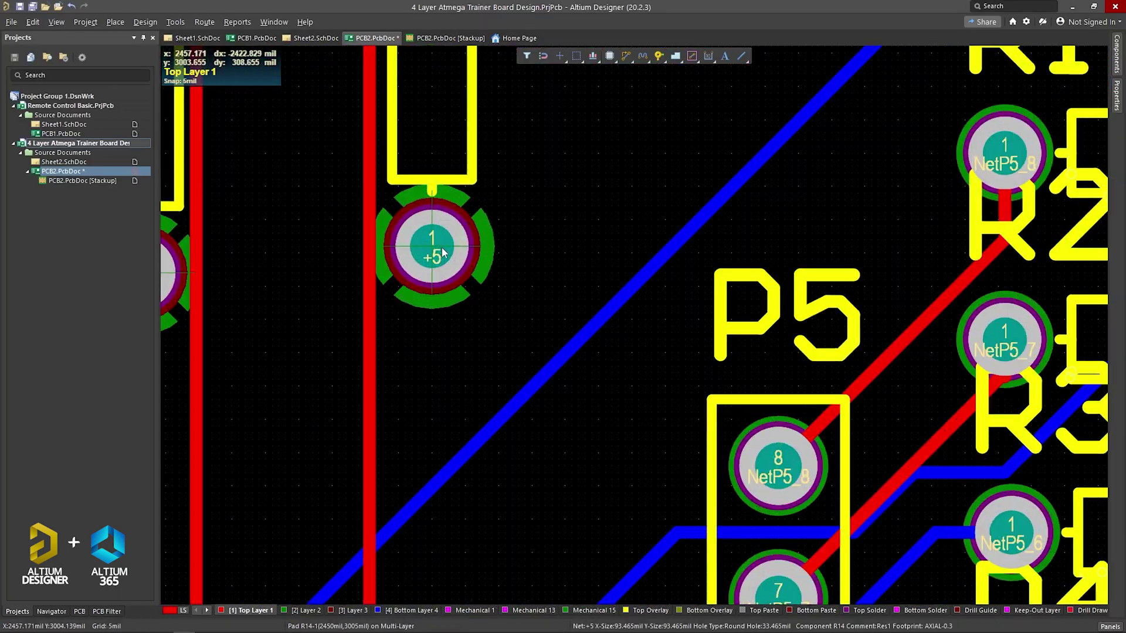
ctrl+scroll(443, 253, down, 5)
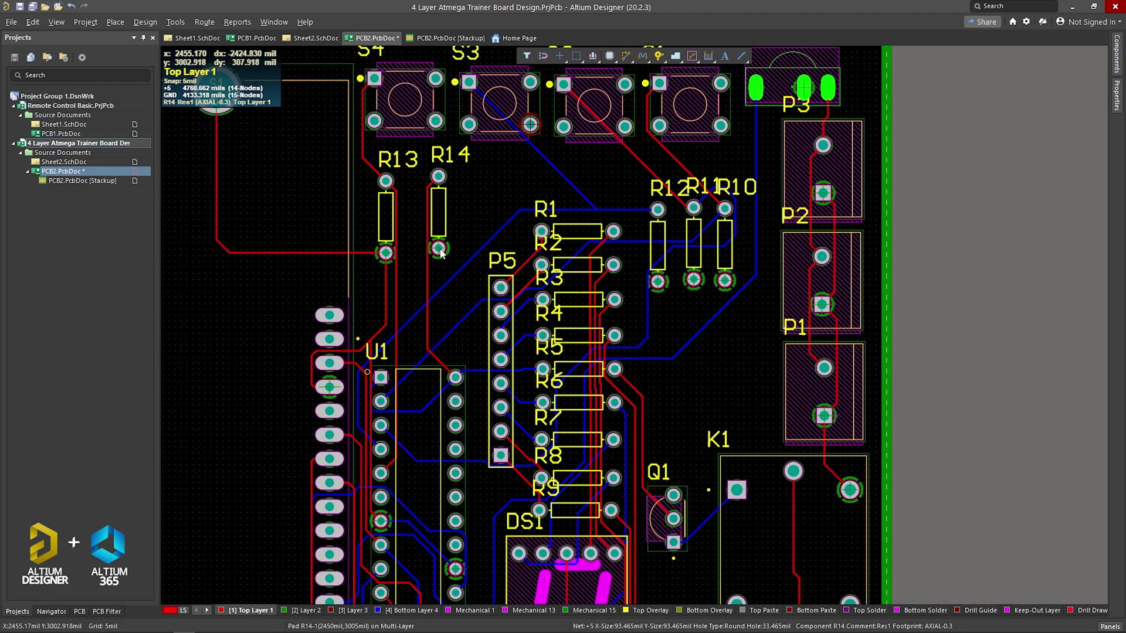
ctrl+scroll(442, 252, down, 1)
ctrl+scroll(399, 129, up, 1)
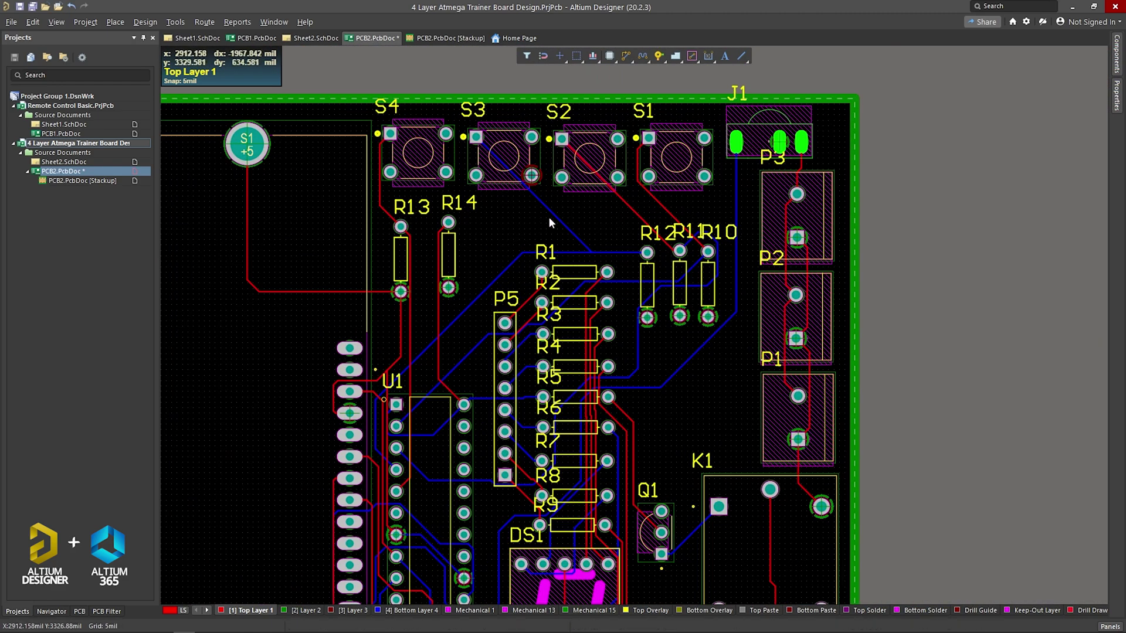
ctrl+scroll(550, 221, up, 8)
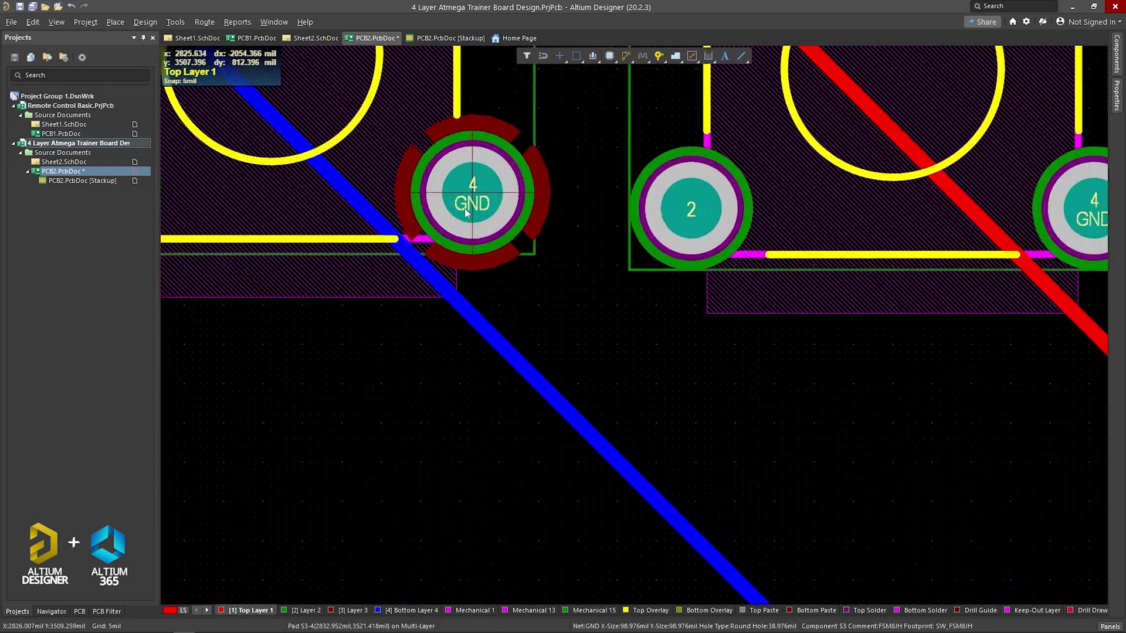
ctrl+scroll(491, 248, down, 6)
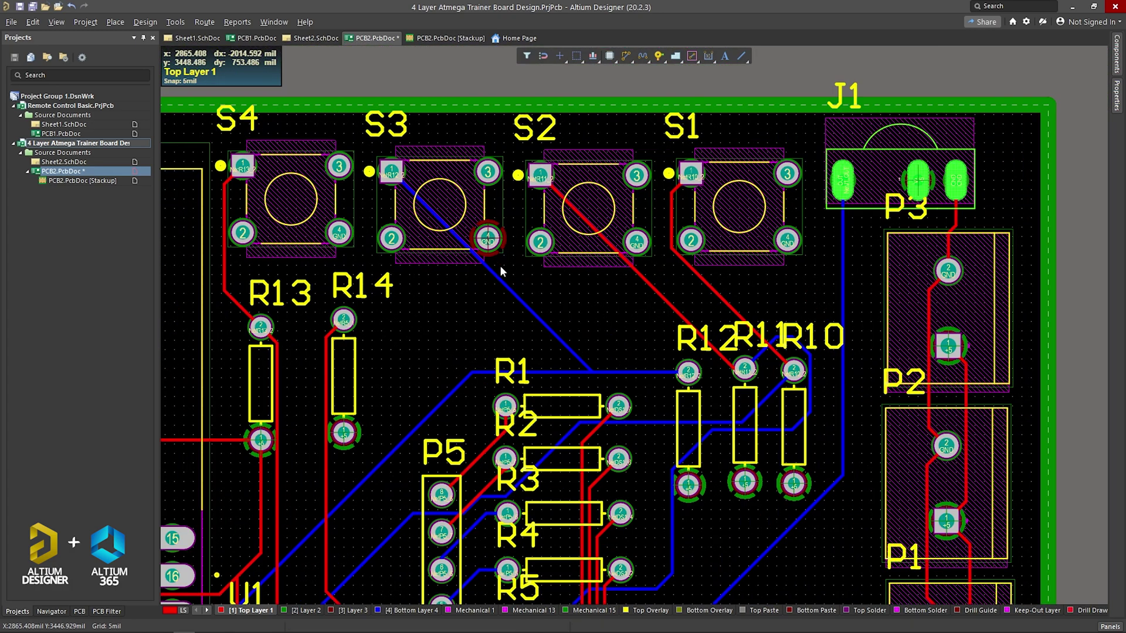
ctrl+scroll(501, 271, down, 5)
scroll(524, 335, down, 2)
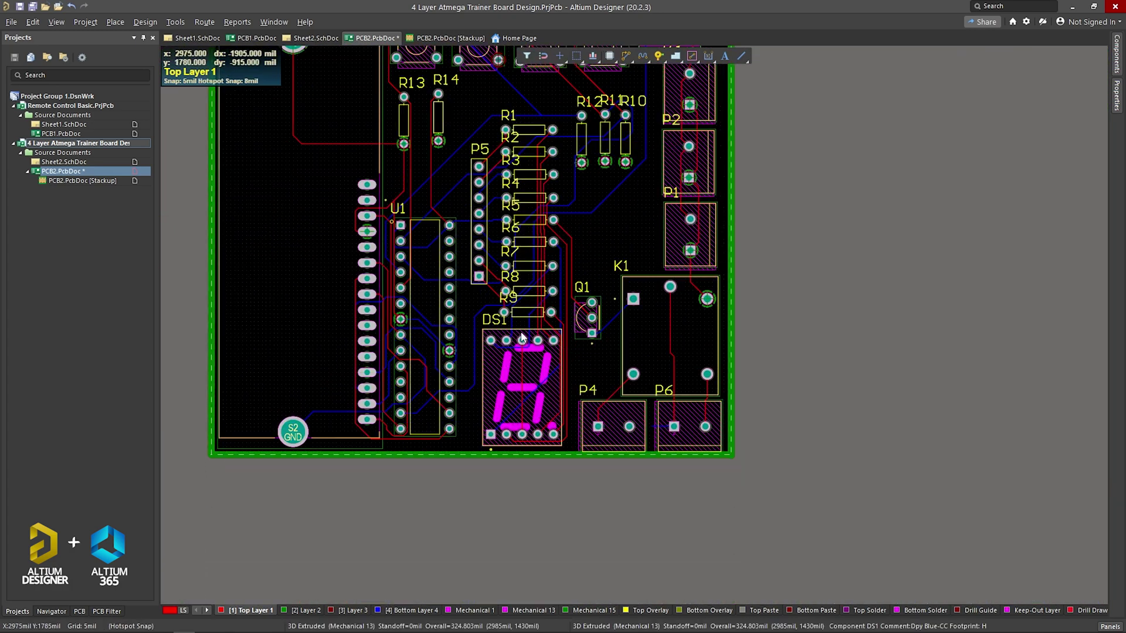
scroll(522, 337, up, 2)
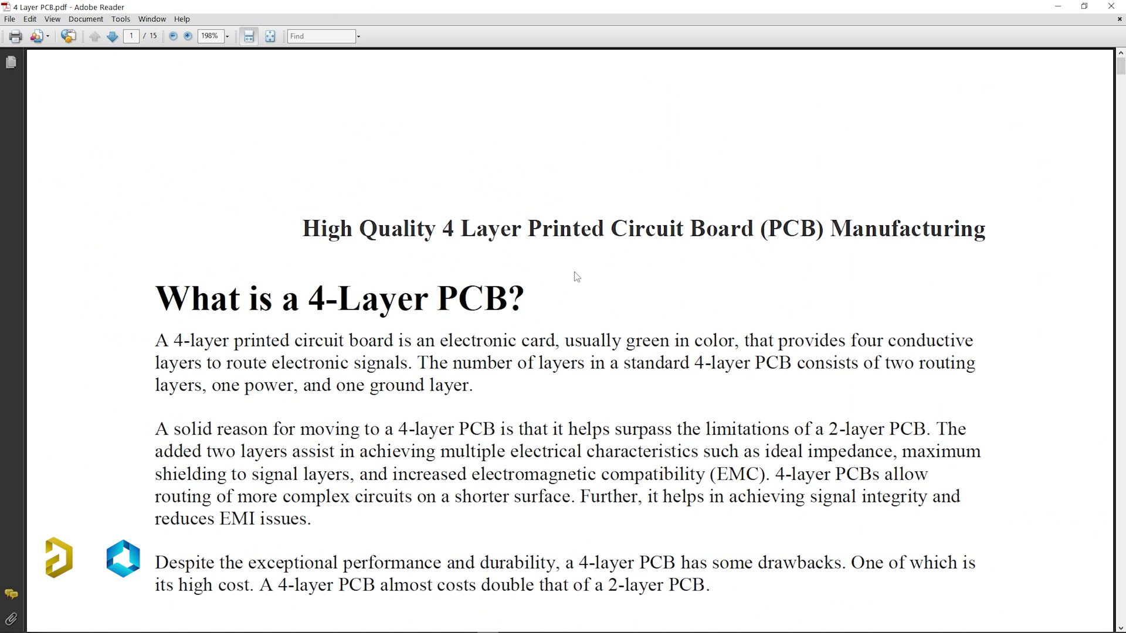
Scroll 4 Layer PCB.pdf down to the 4-Layer PCB Stack Up section's diagrams.
scroll(576, 276, down, 2)
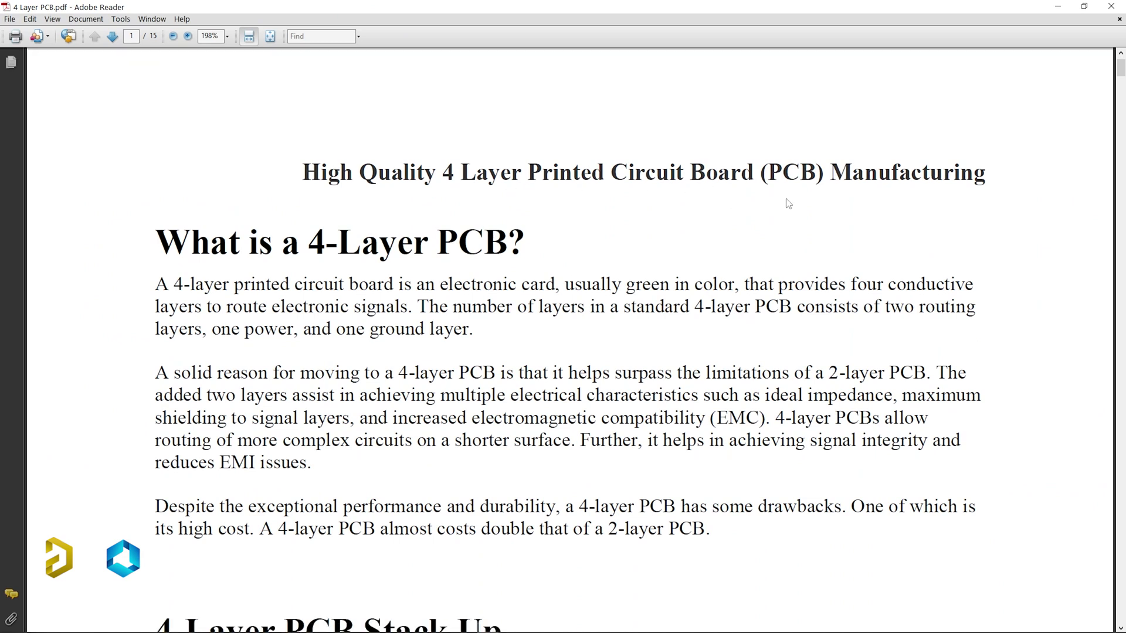
ctrl+scroll(763, 207, down, 2)
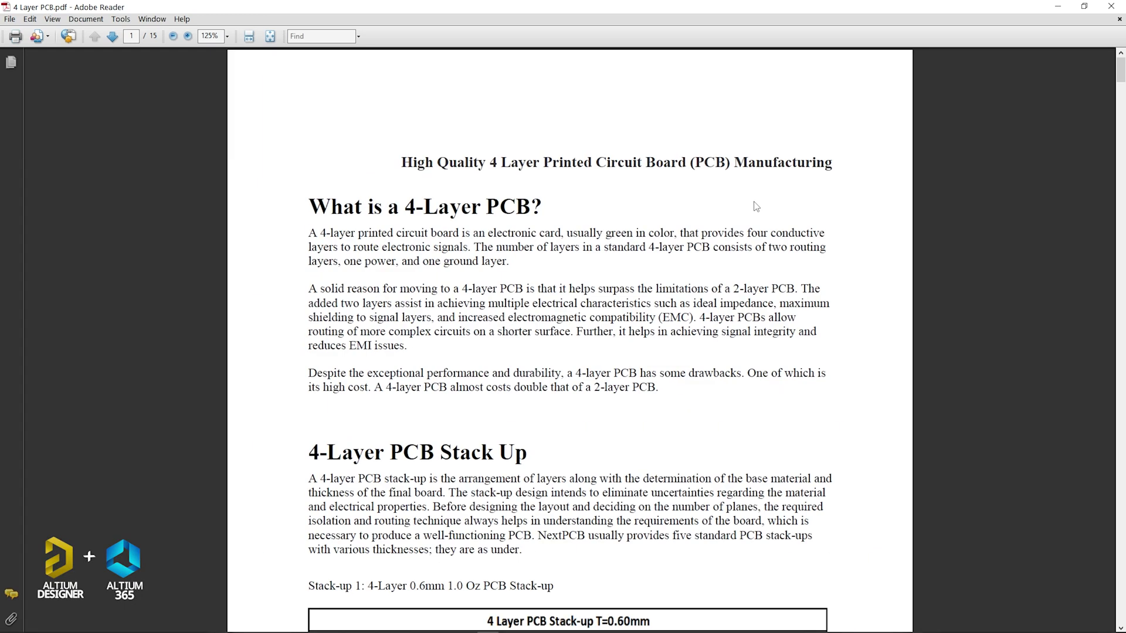
scroll(645, 235, down, 5)
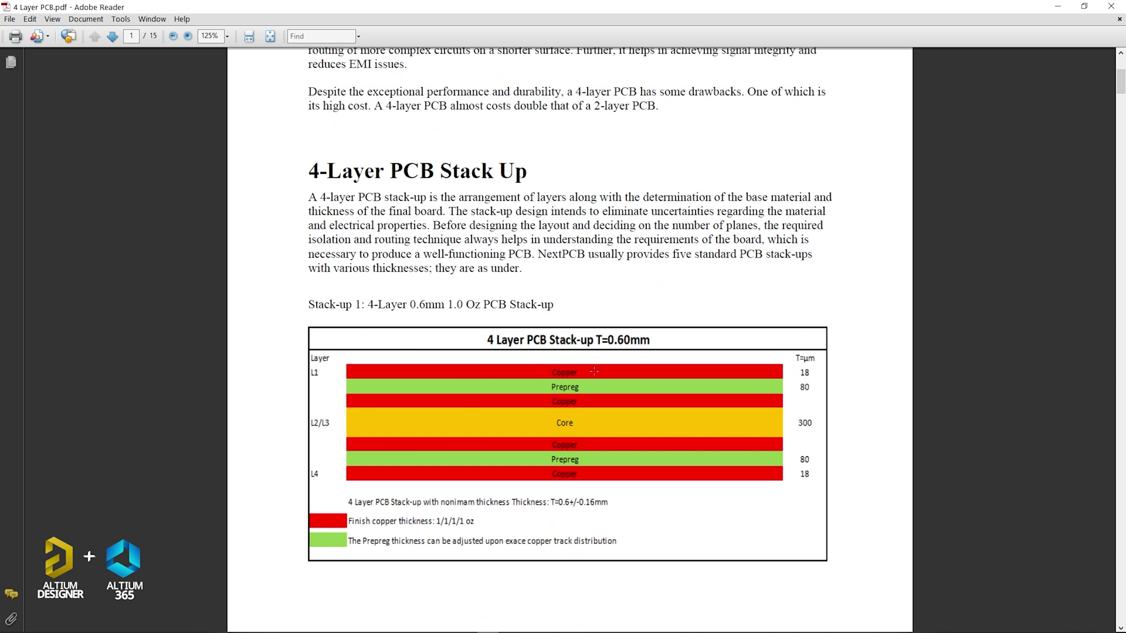
scroll(594, 371, down, 1)
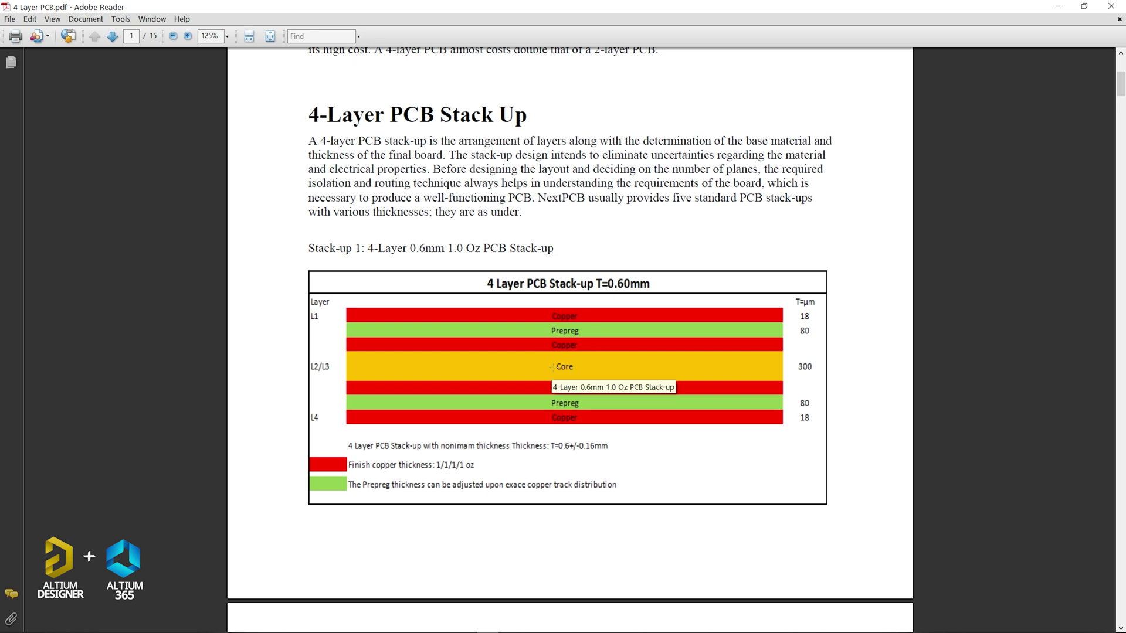
scroll(555, 363, down, 2)
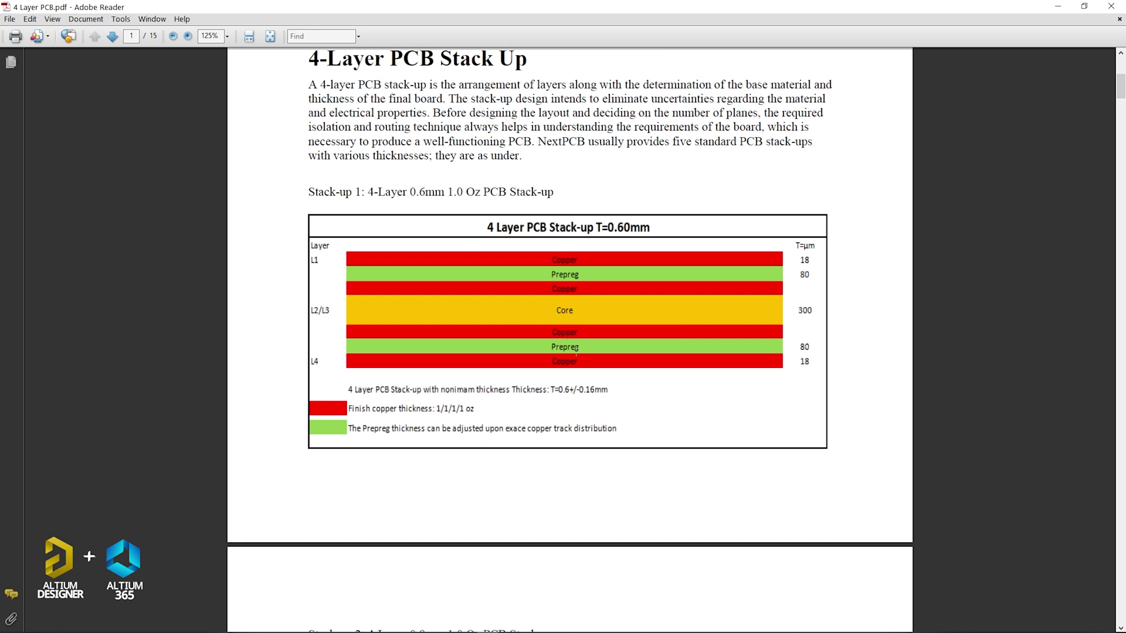
scroll(455, 364, down, 11)
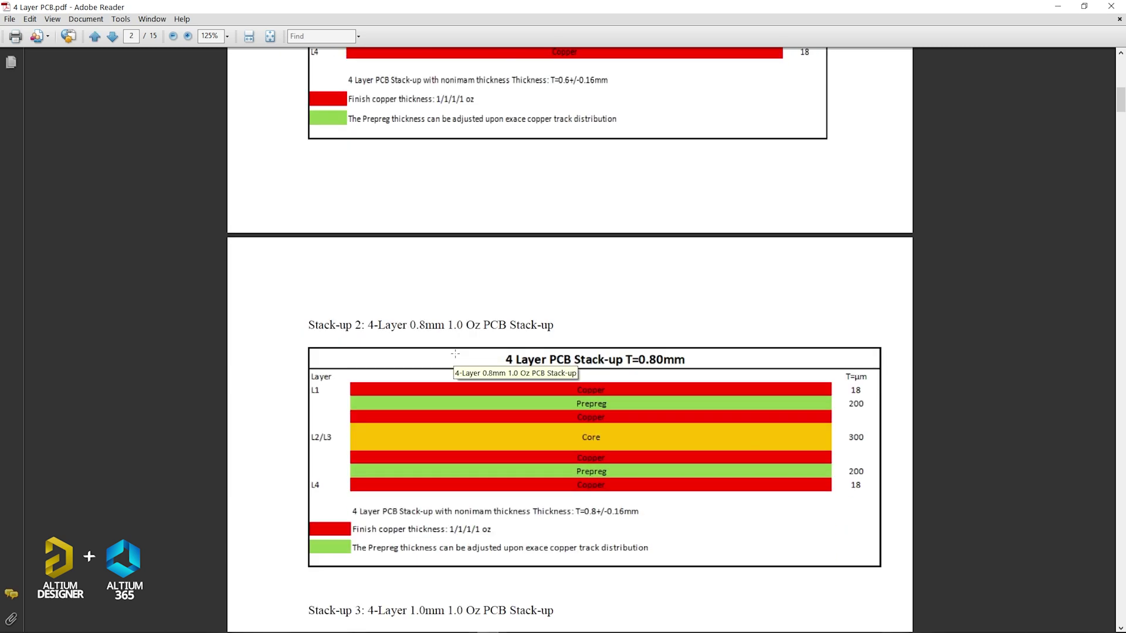
Review the 4-layer stack-up tables in 4 Layer PCB.pdf, highlighting the 1.0 thickness in the Stack-up 4 heading.
scroll(837, 395, up, 14)
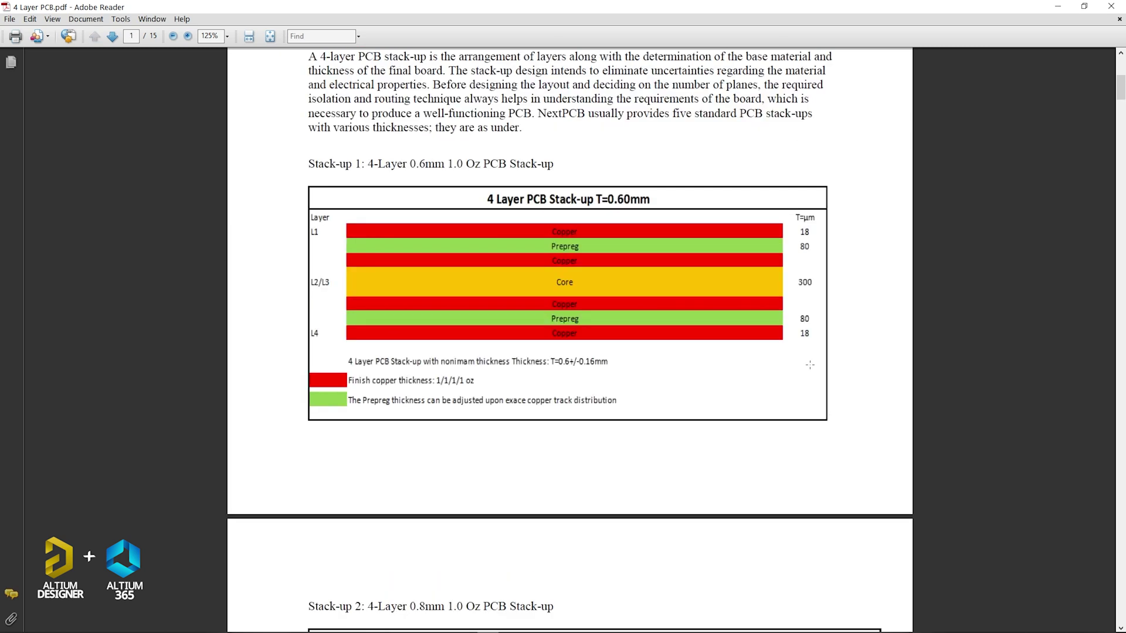
scroll(452, 411, down, 17)
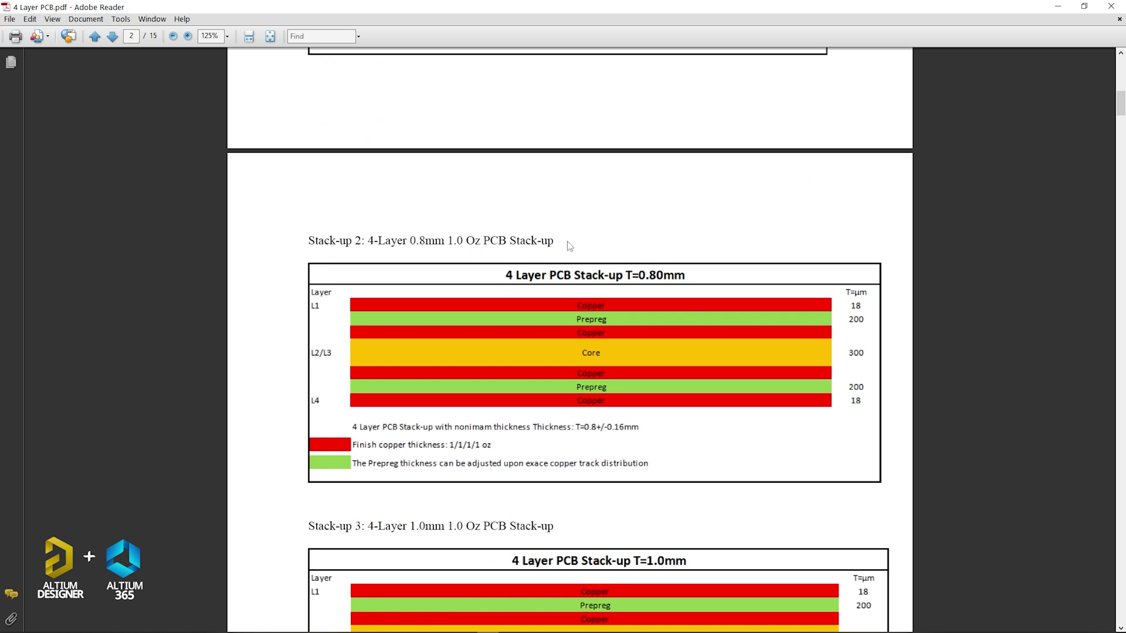
scroll(481, 232, down, 2)
scroll(481, 232, down, 3)
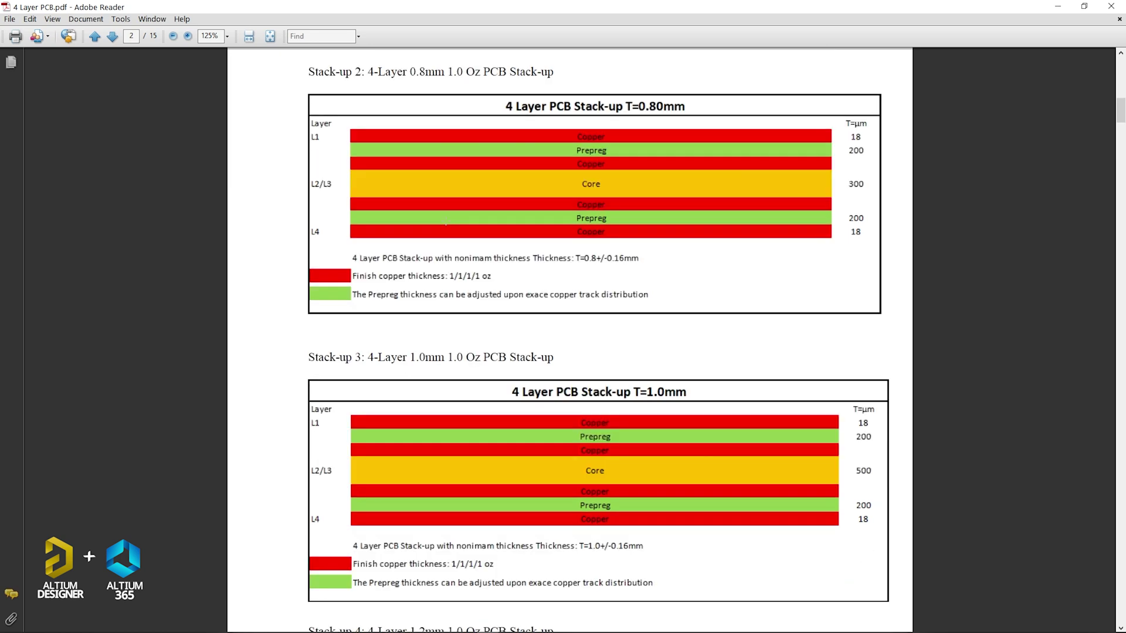
scroll(481, 233, down, 6)
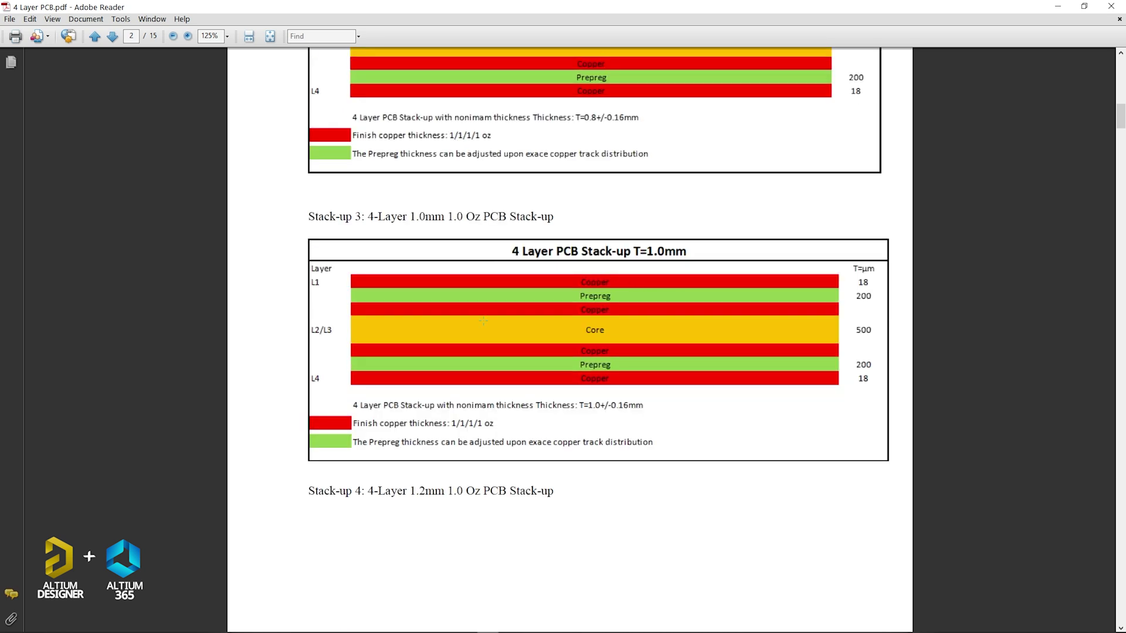
scroll(481, 323, down, 11)
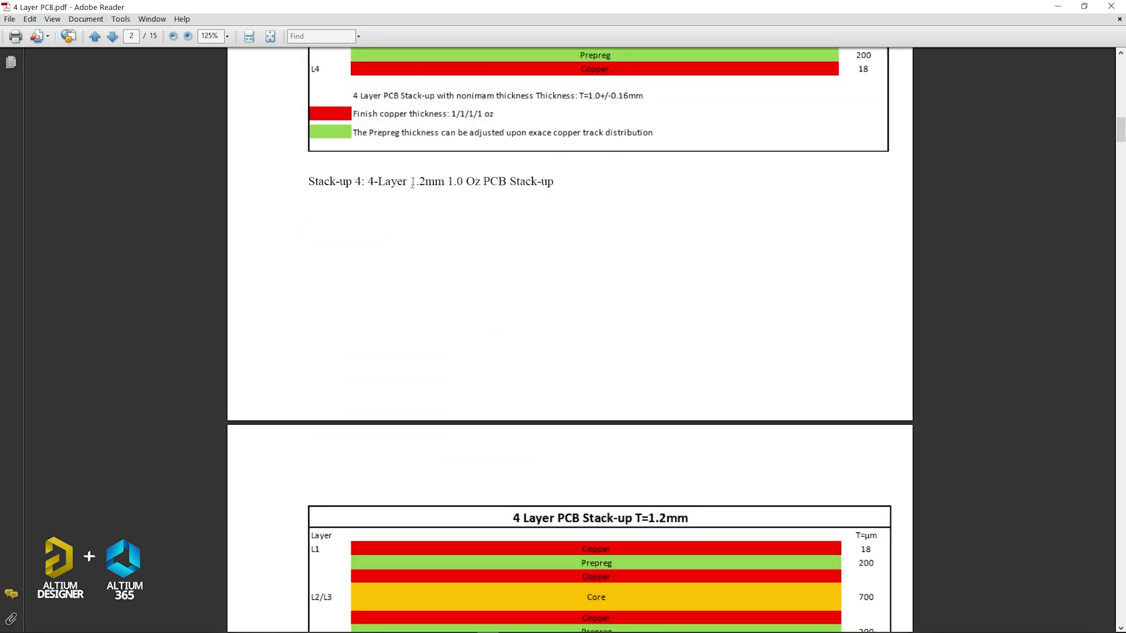
scroll(369, 197, up, 3)
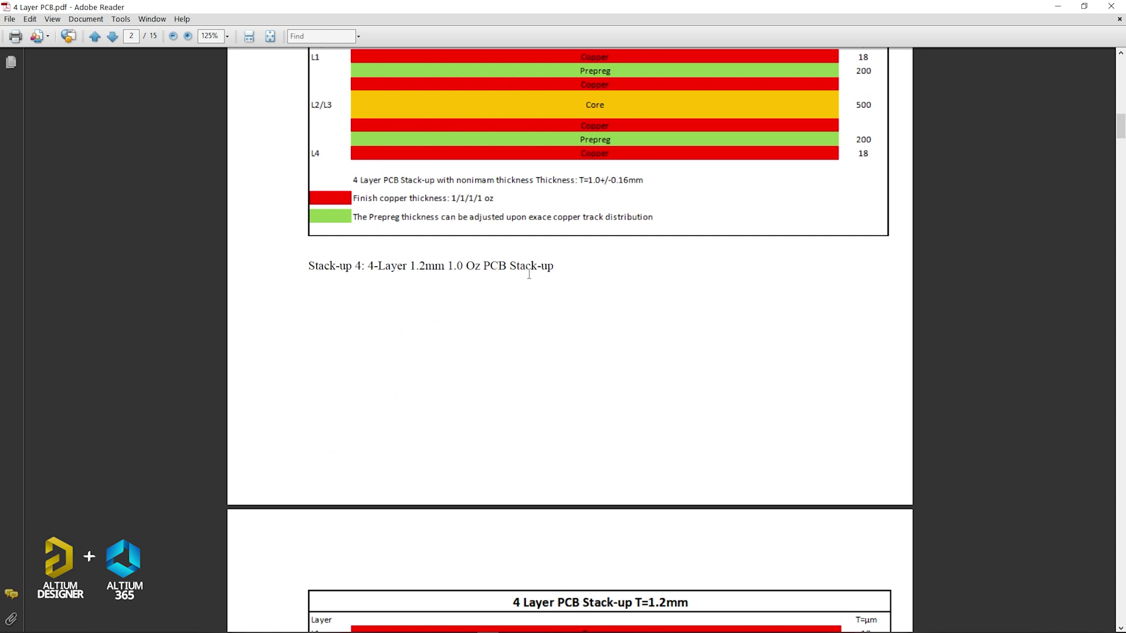
scroll(397, 232, up, 2)
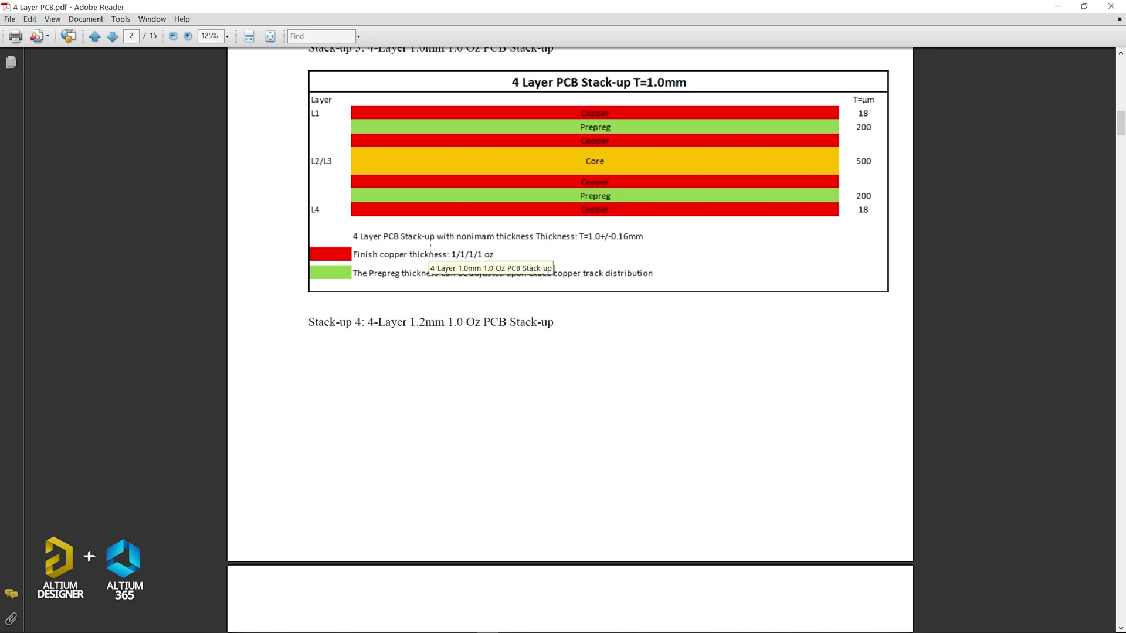
scroll(500, 294, down, 5)
scroll(500, 290, up, 5)
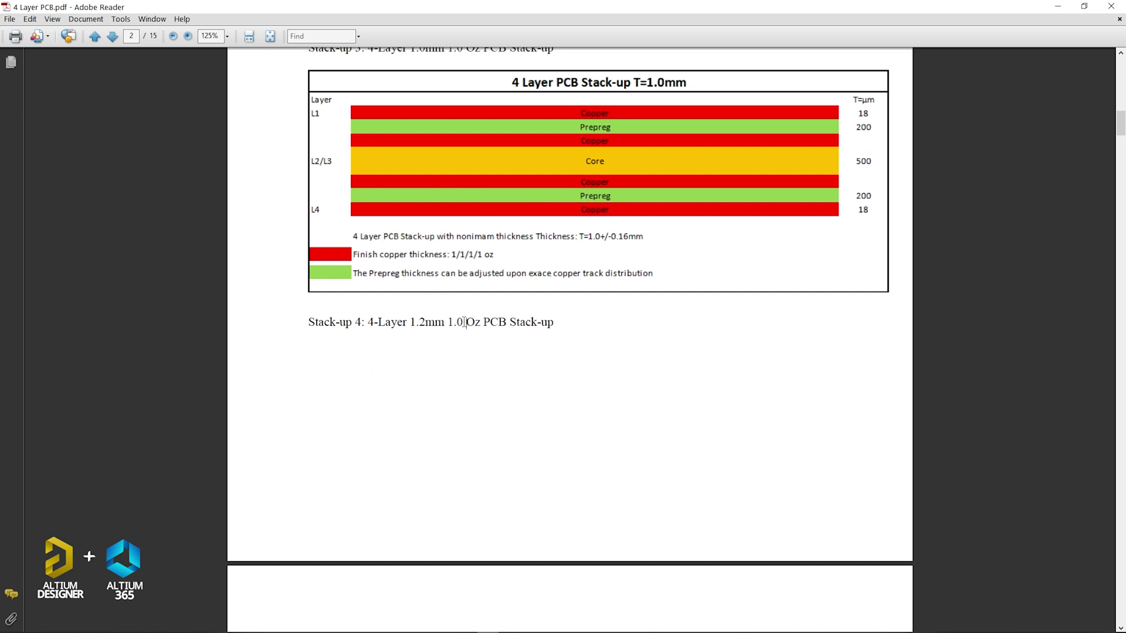
mouse_move(467, 322)
mouse_down()
mouse_move(447, 310)
mouse_move(445, 322)
mouse_up()
Continue past the 1.6mm stack-up tables to page 5's Signal/Ground/Power/Signal section.
scroll(405, 250, down, 7)
scroll(410, 258, down, 6)
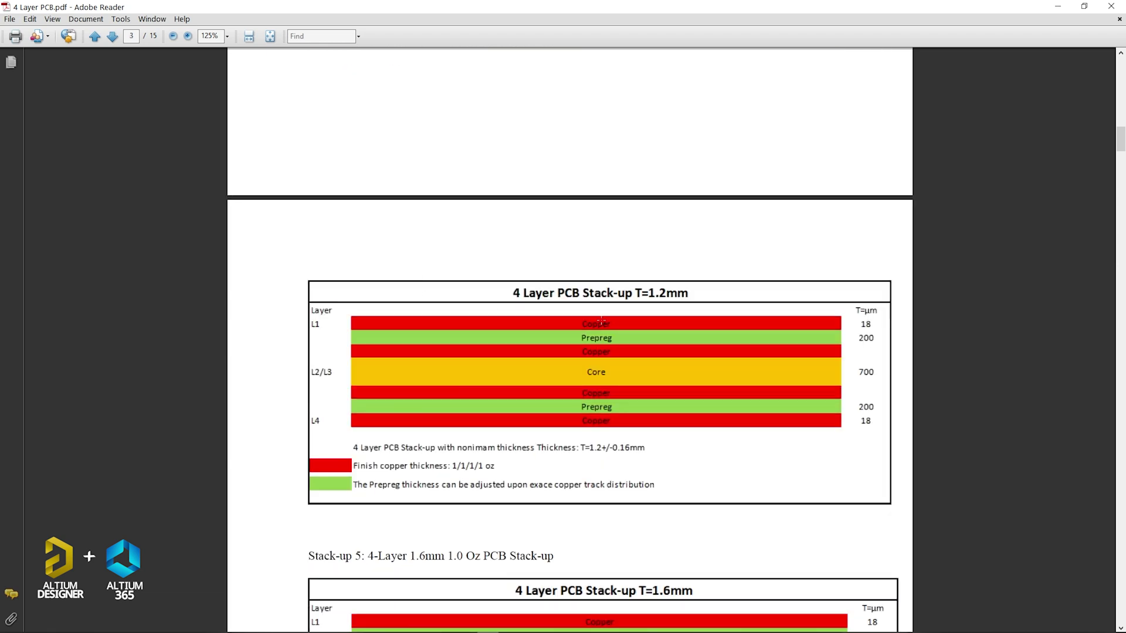
scroll(601, 321, down, 3)
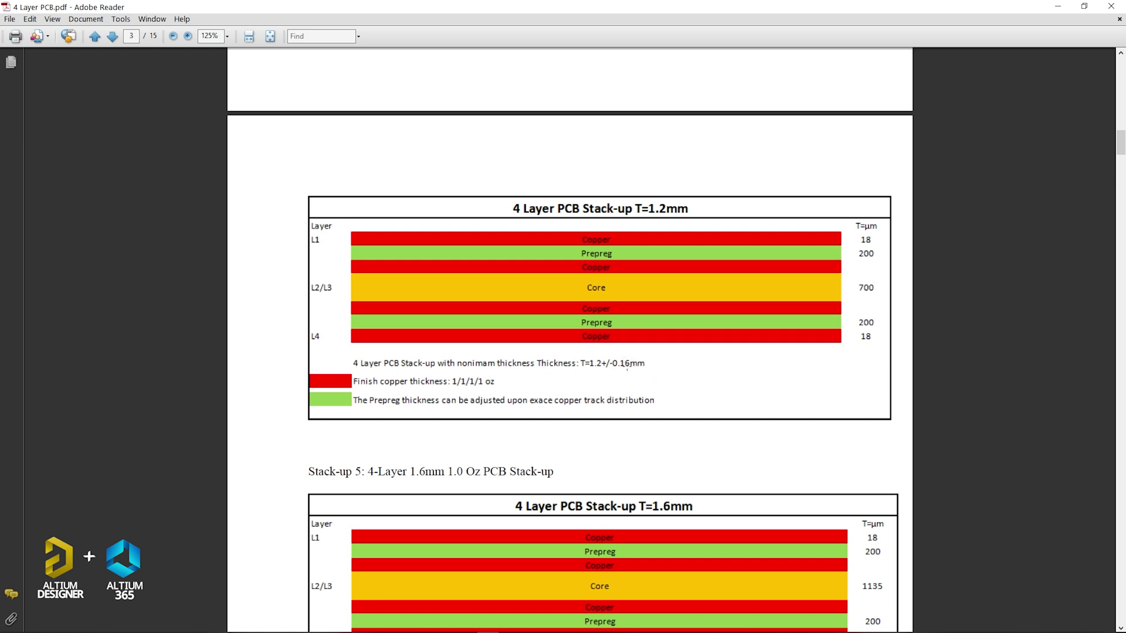
scroll(504, 390, down, 3)
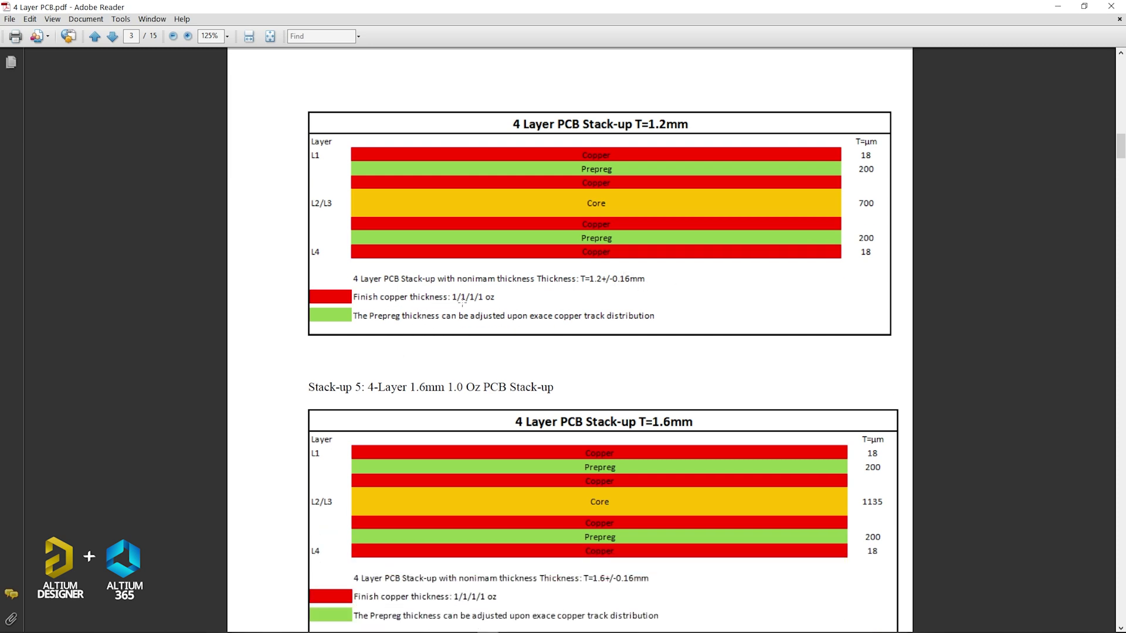
scroll(463, 303, down, 3)
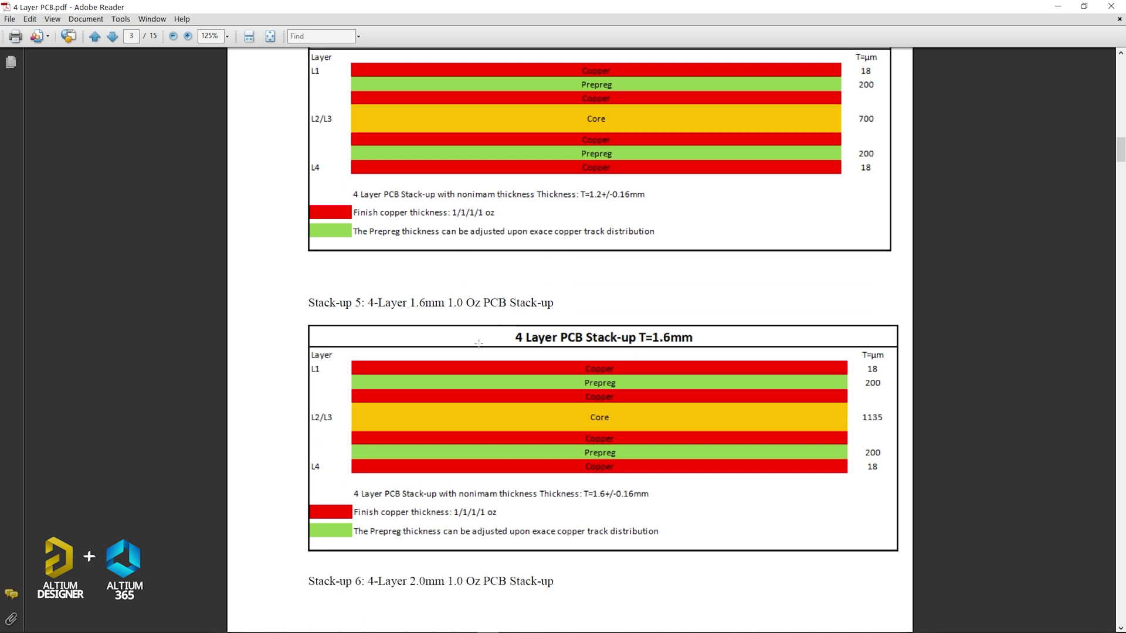
scroll(510, 332, down, 4)
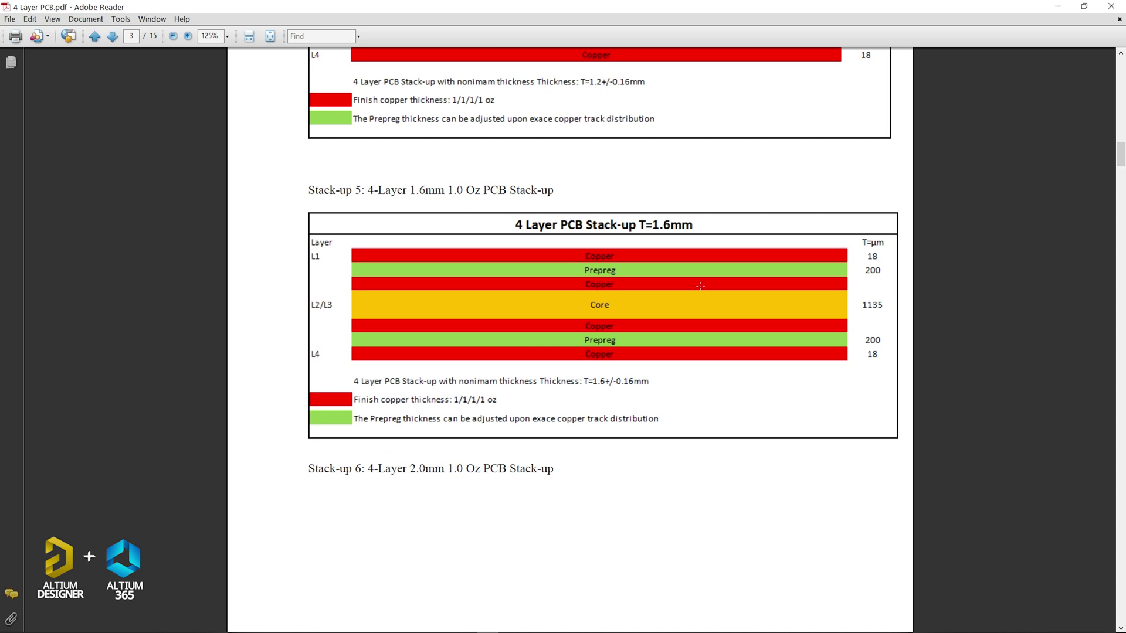
scroll(632, 359, down, 20)
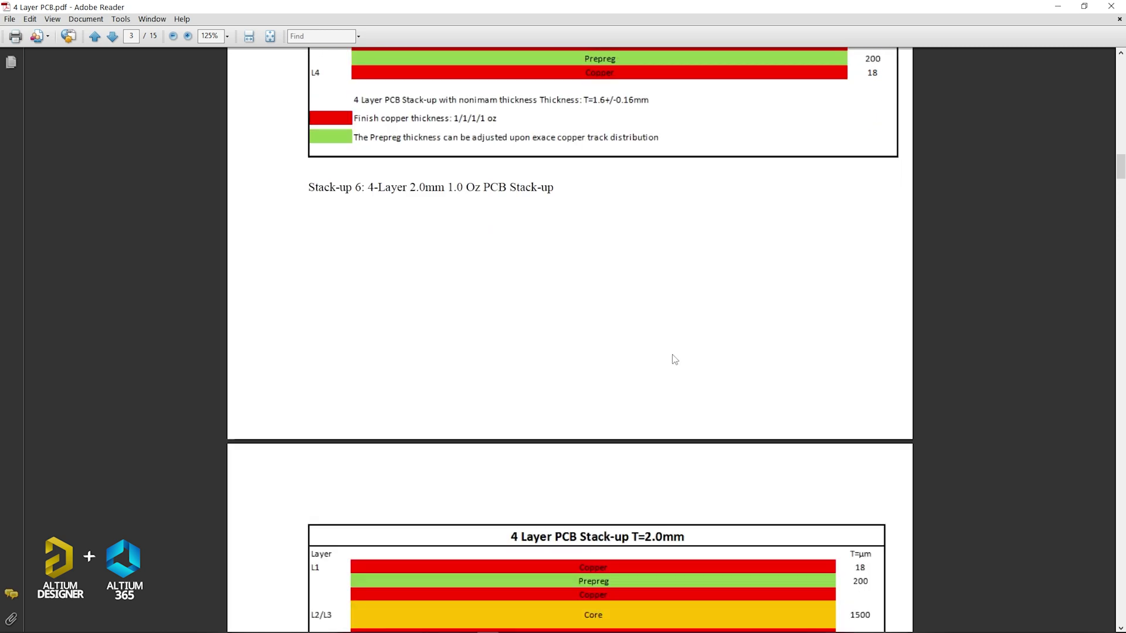
scroll(639, 328, down, 20)
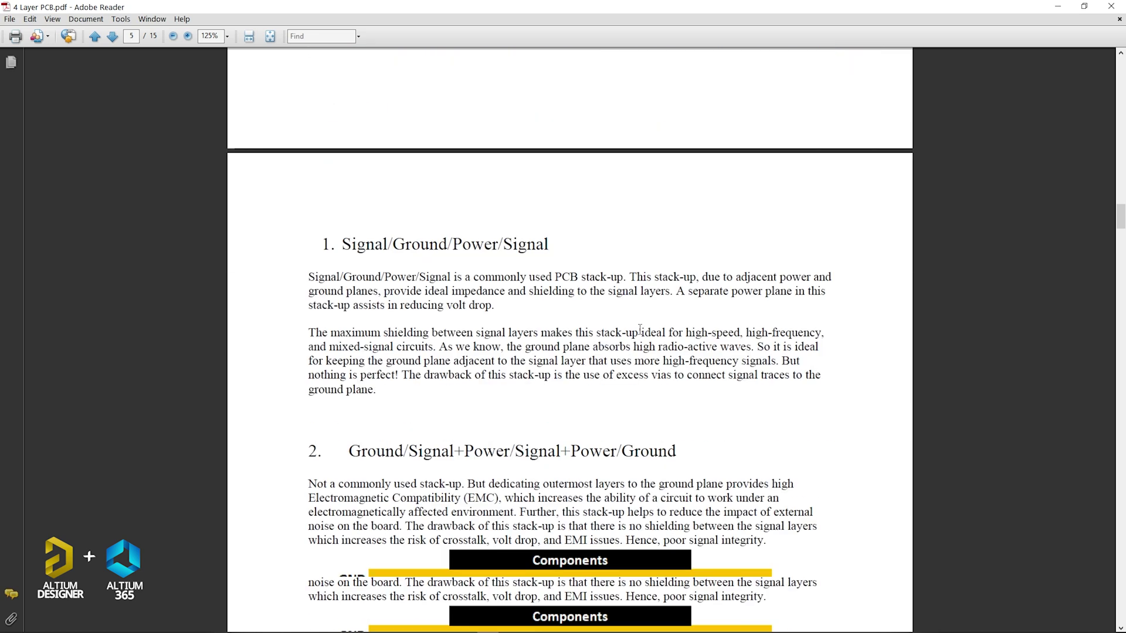
Skim pages 5–7 of 4 Layer PCB.pdf, then jump ahead to the manufacturing steps on page 14.
scroll(639, 324, down, 3)
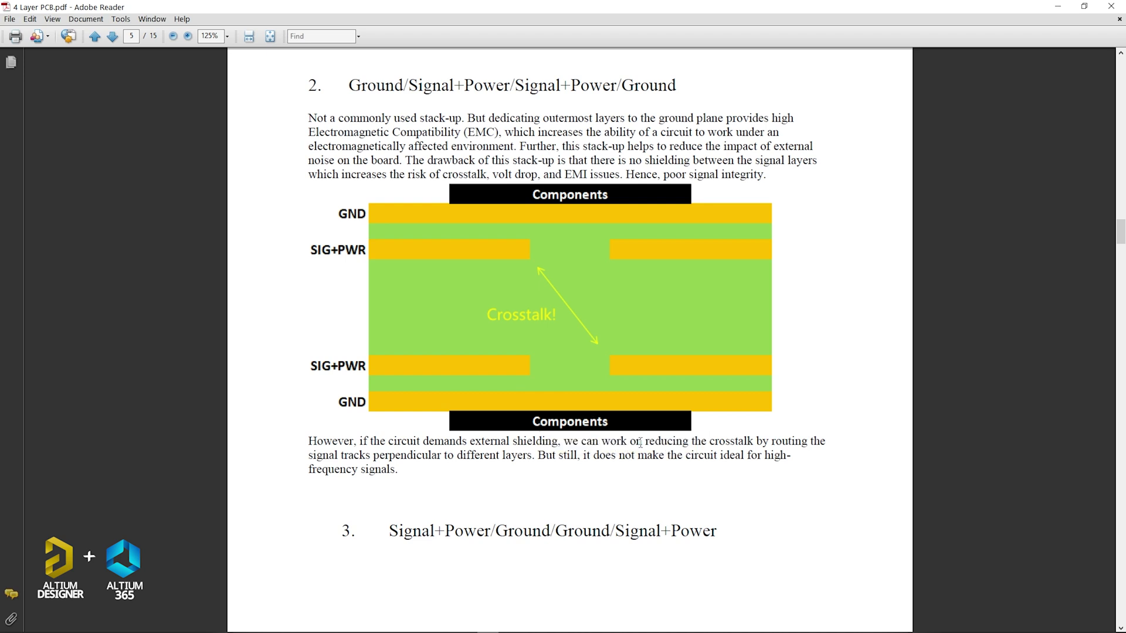
scroll(587, 423, down, 5)
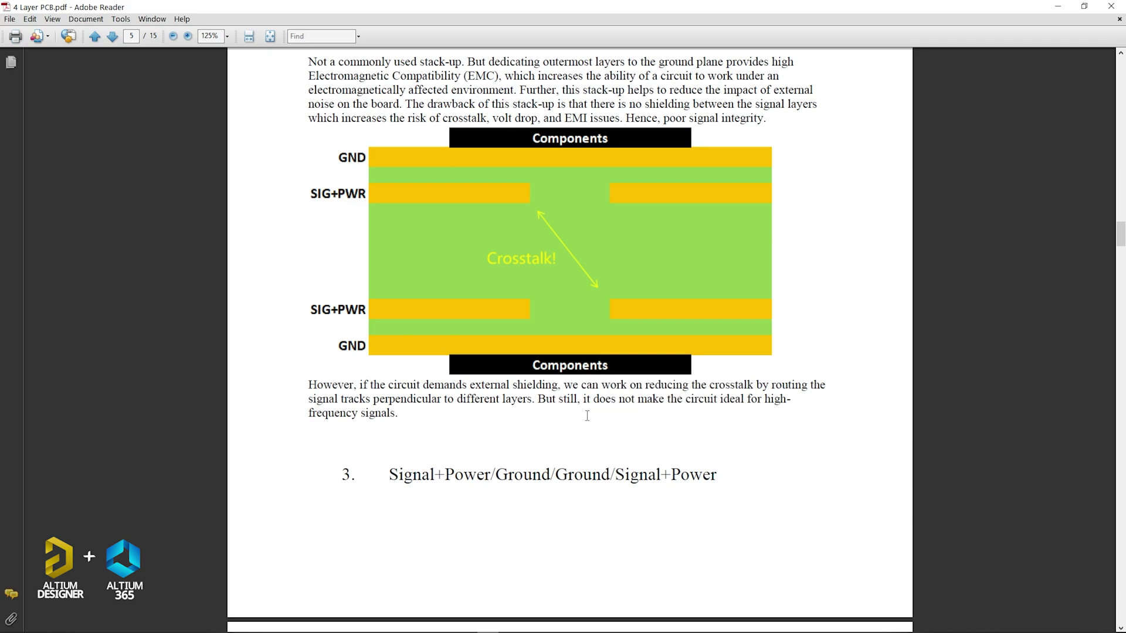
scroll(587, 423, down, 18)
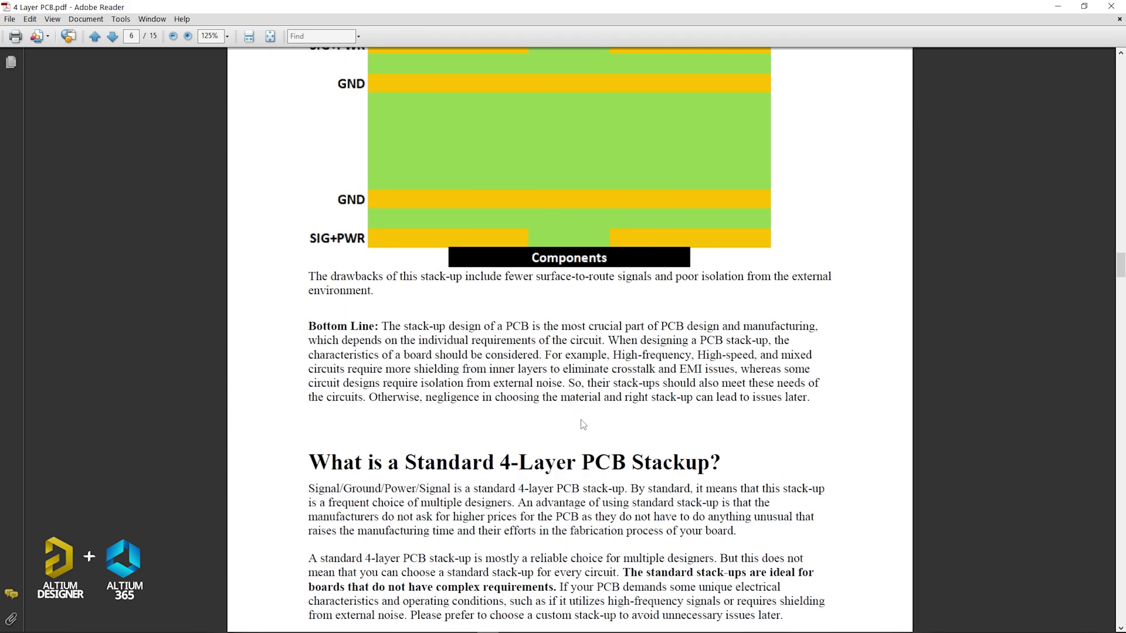
scroll(579, 427, down, 11)
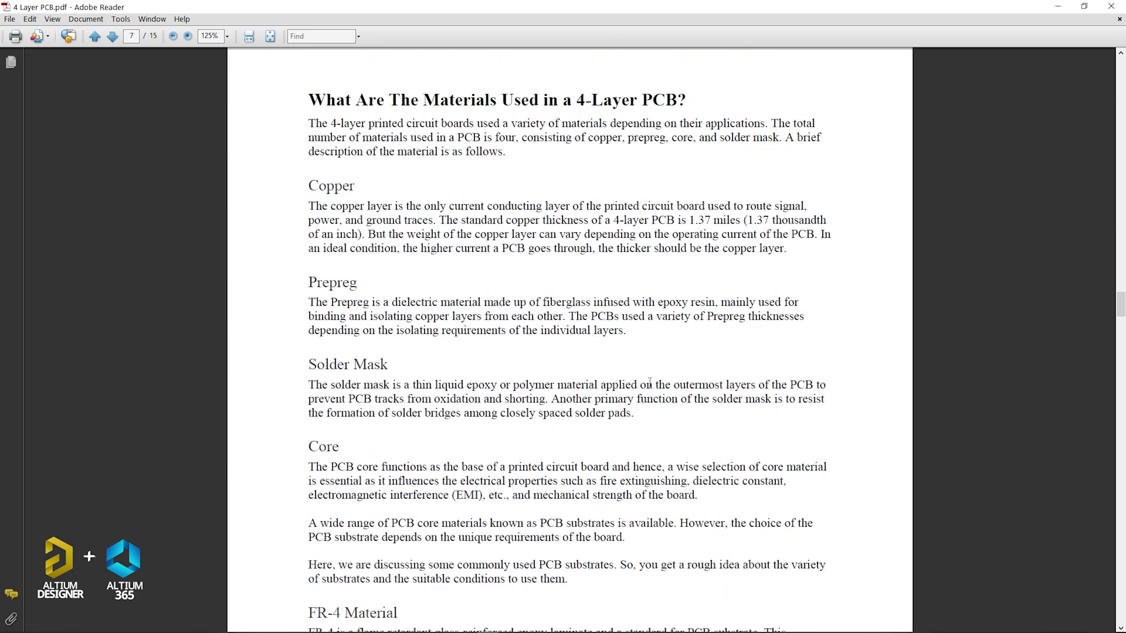
scroll(1120, 308, down, 3)
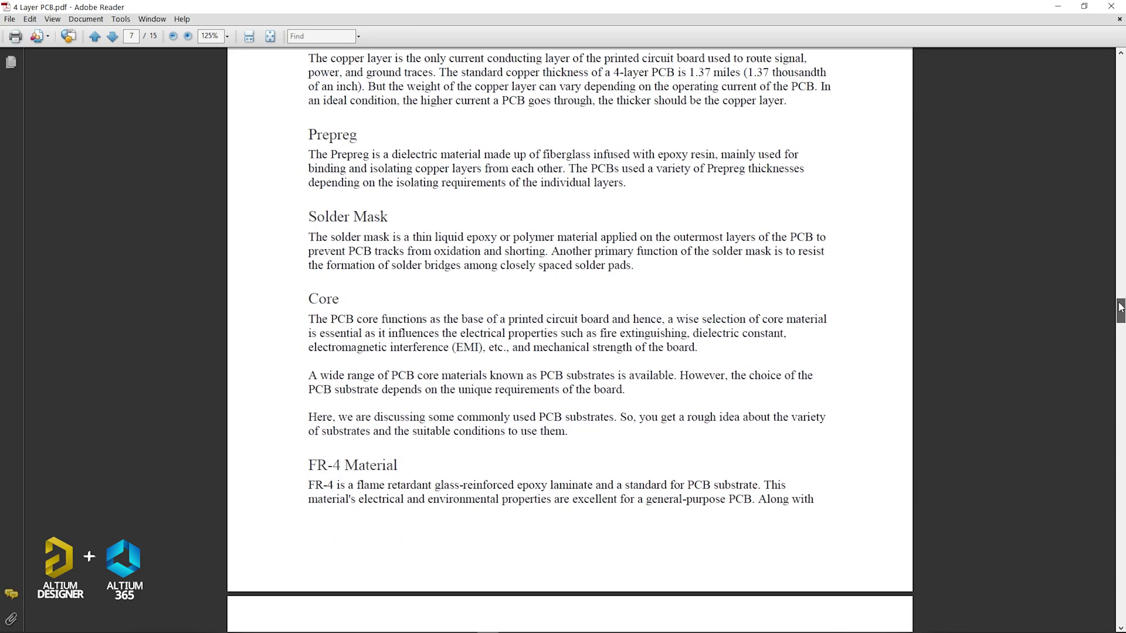
drag(1120, 308, 1121, 552)
scroll(1120, 553, down, 20)
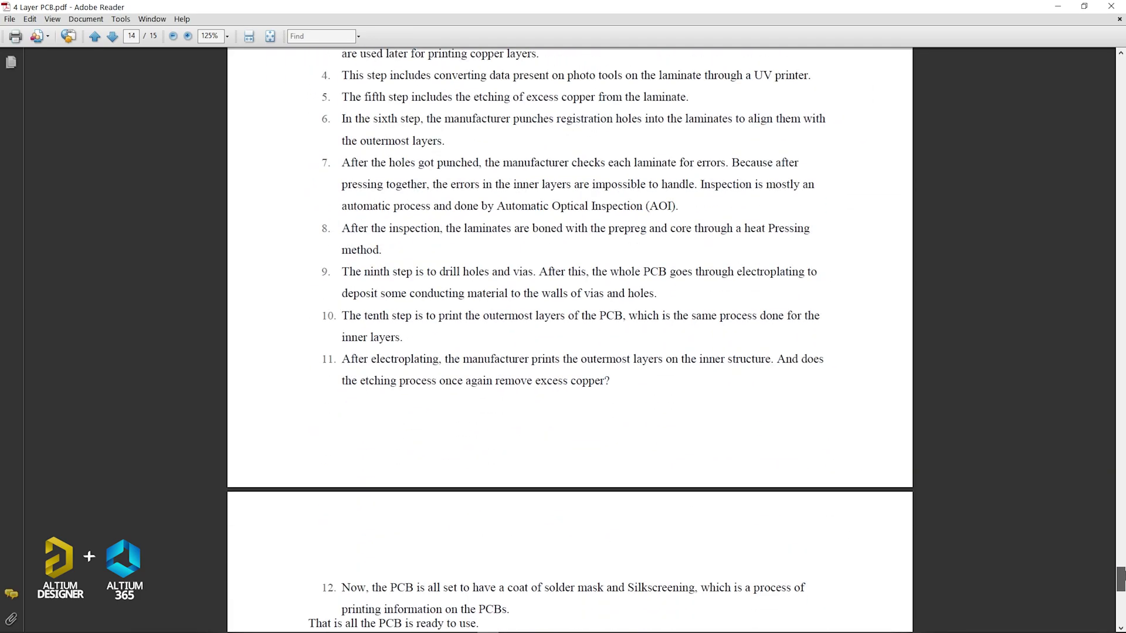
Close 4 Layer PCB.pdf and highlight the 700mm board-size limit in the Multi Layer PCB Information capability table.
click(1111, 6)
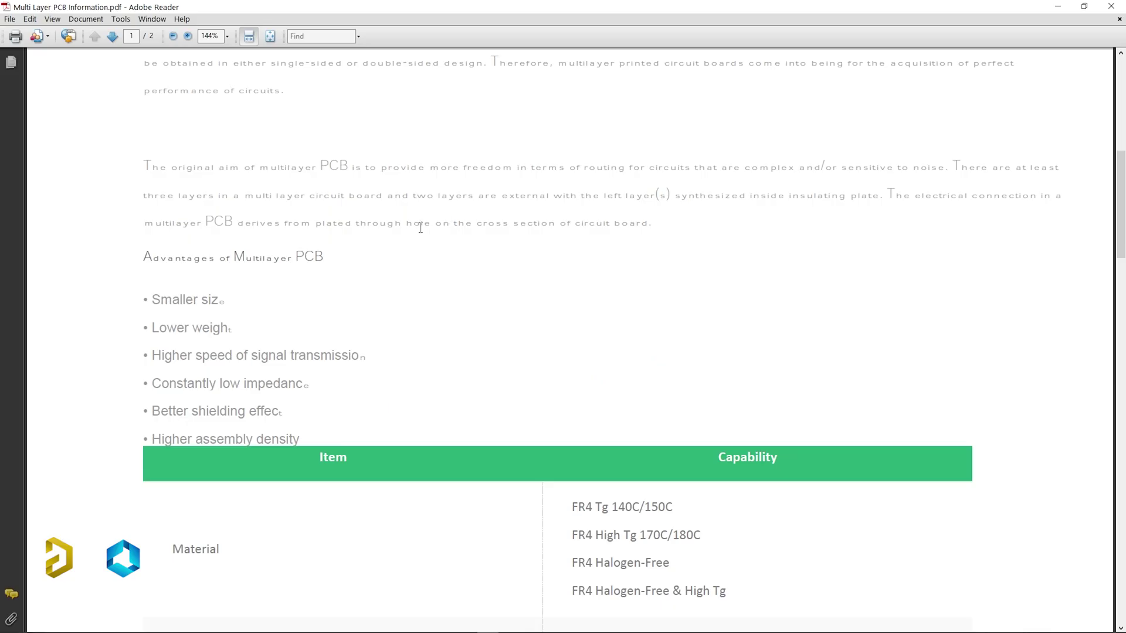
scroll(420, 233, down, 3)
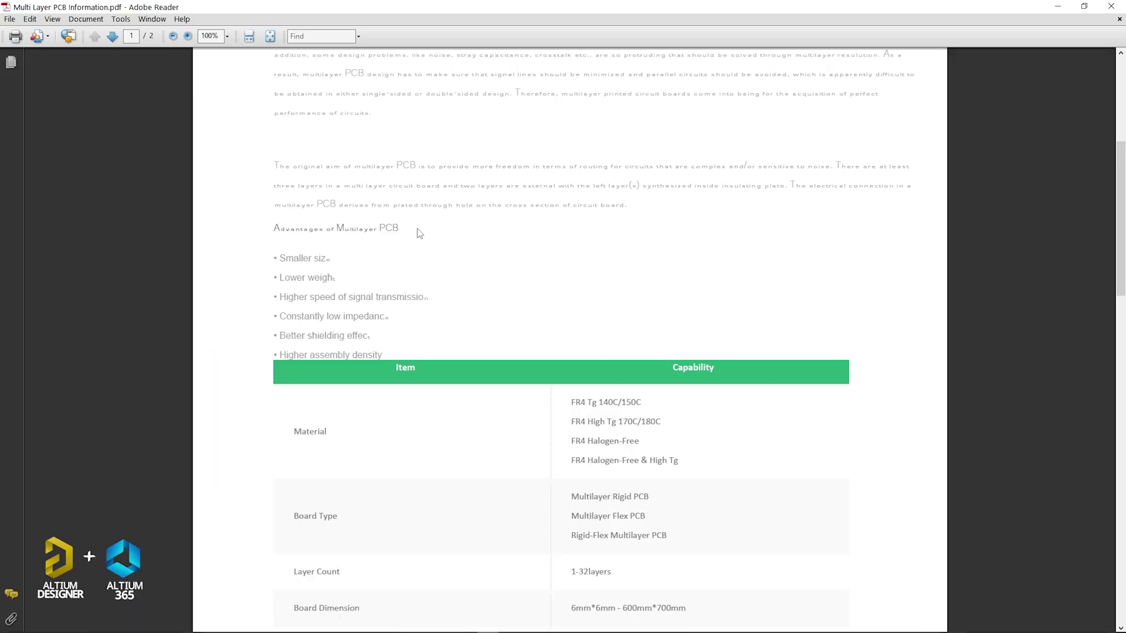
scroll(420, 233, down, 6)
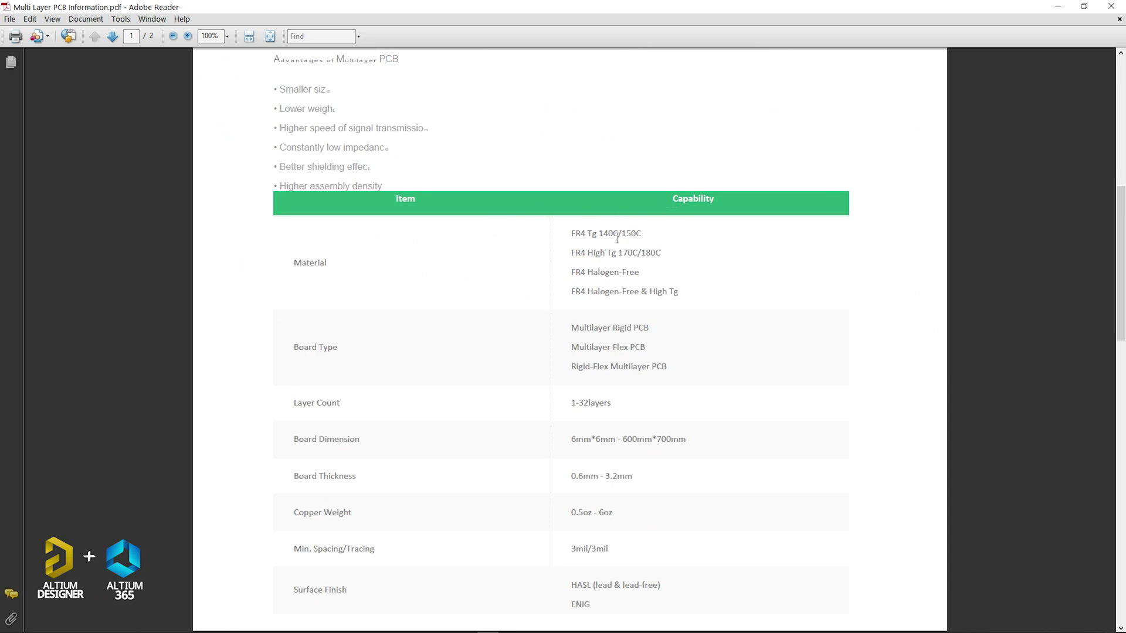
scroll(617, 238, down, 3)
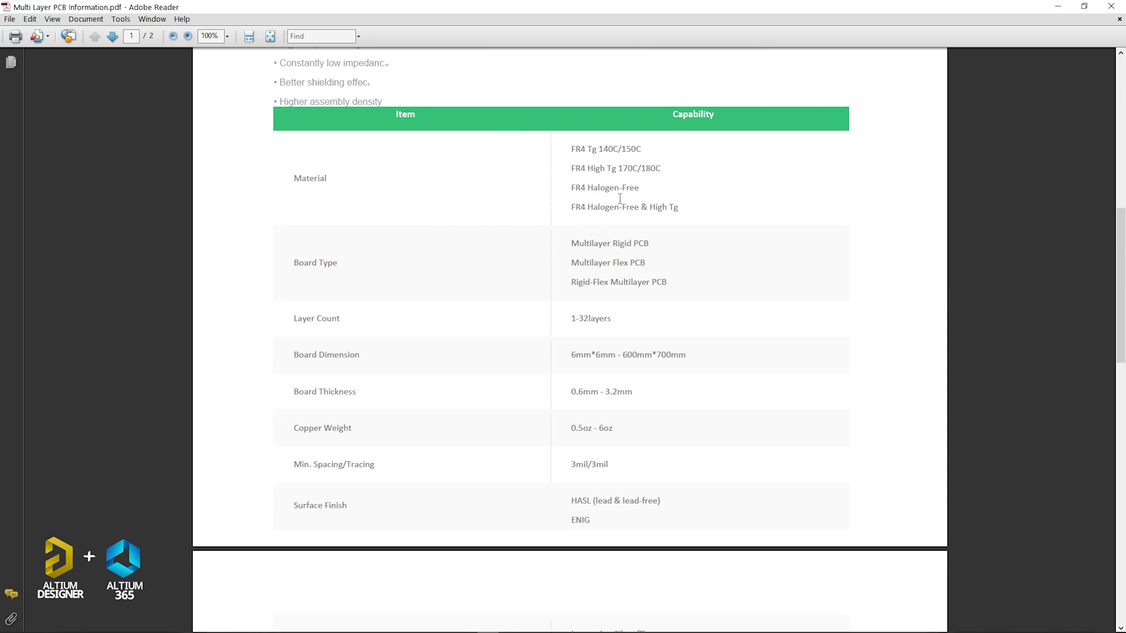
scroll(596, 189, down, 2)
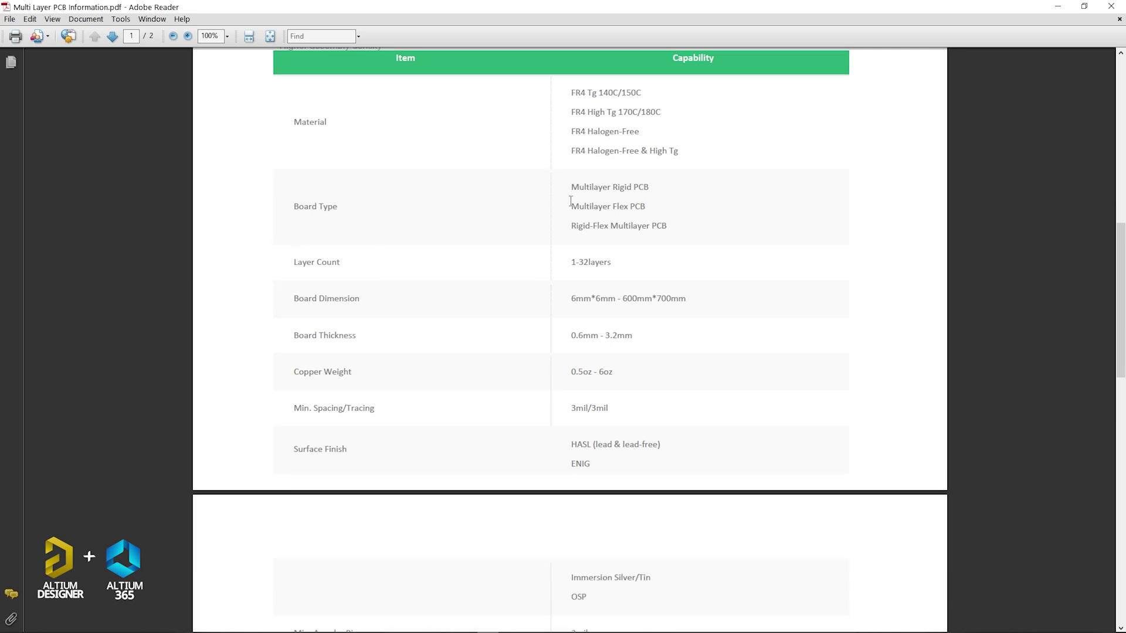
scroll(517, 245, down, 2)
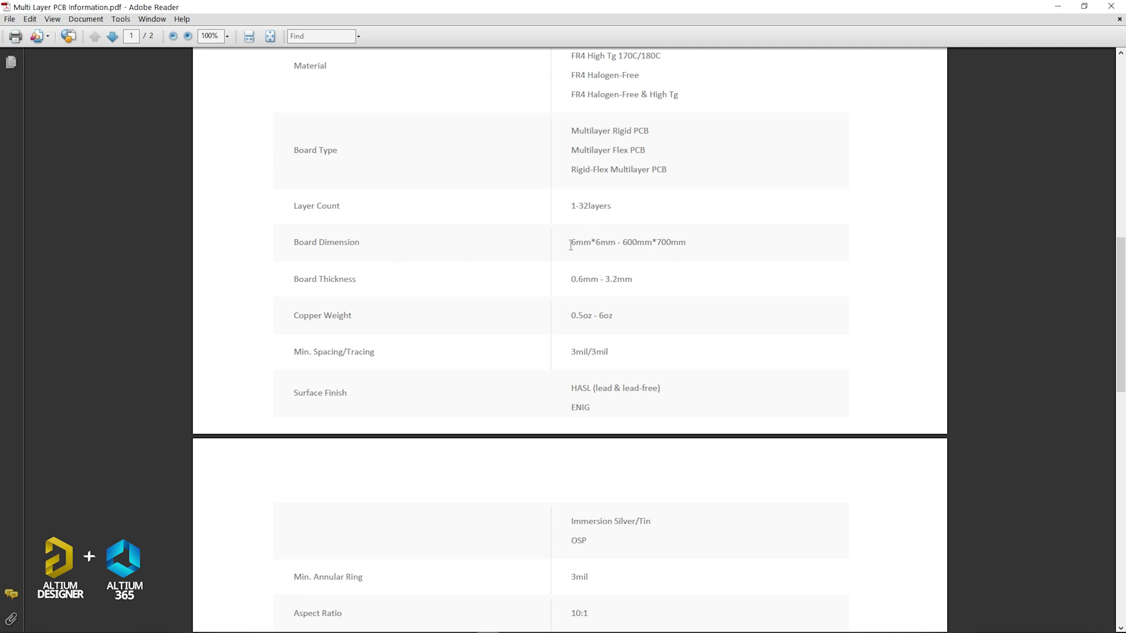
drag(571, 246, 687, 243)
scroll(373, 246, down, 1)
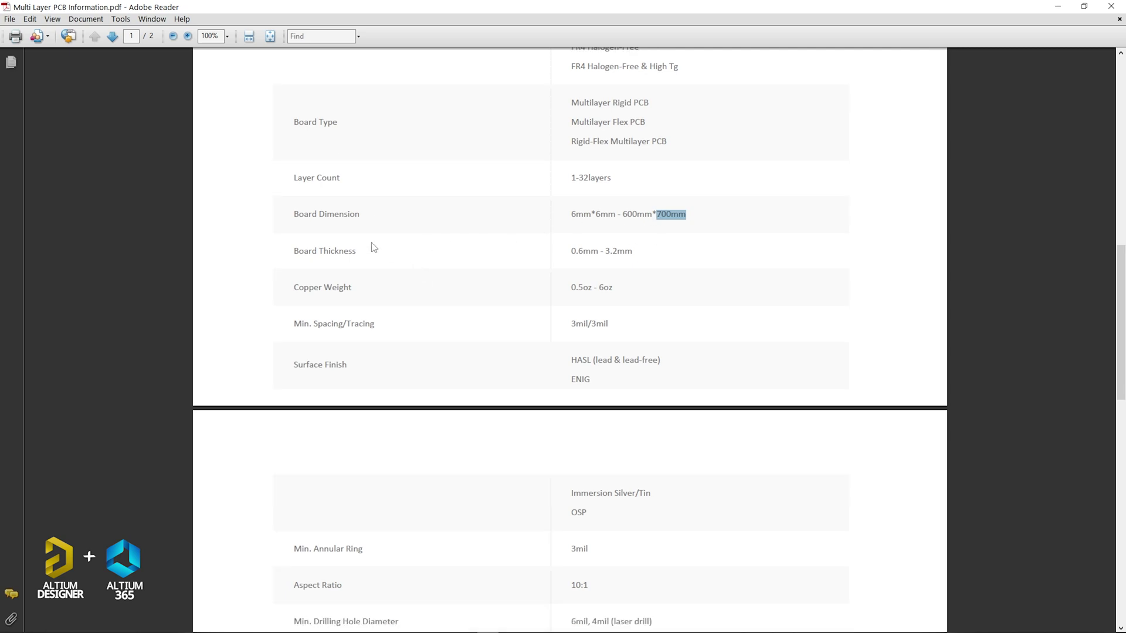
drag(570, 253, 636, 250)
drag(585, 287, 573, 289)
scroll(370, 294, down, 2)
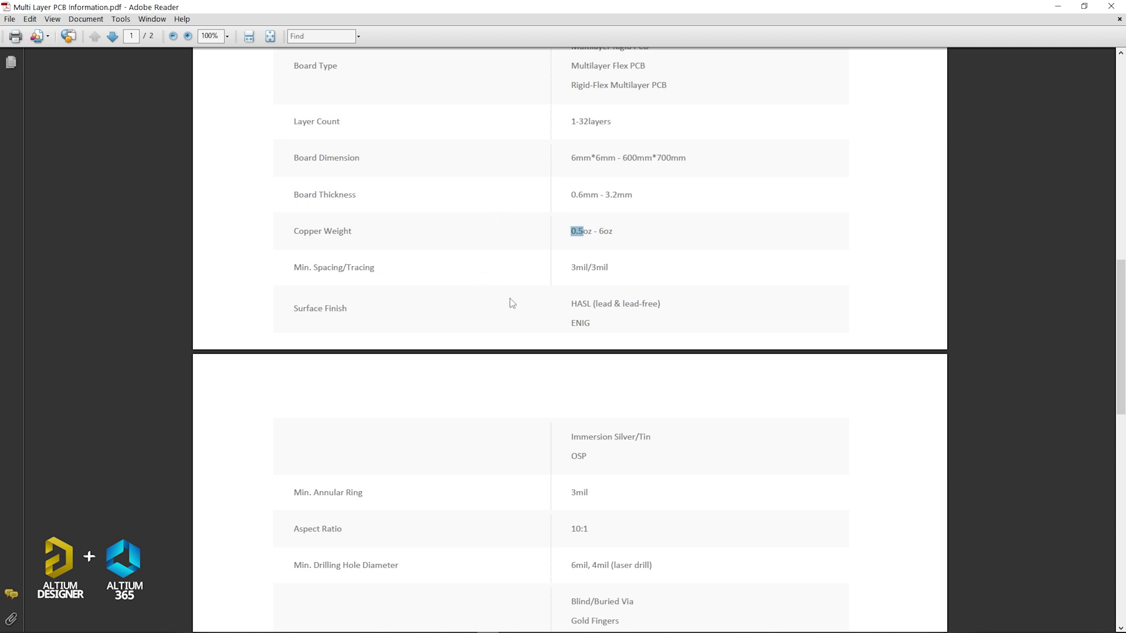
scroll(600, 309, down, 3)
scroll(528, 317, down, 5)
scroll(419, 301, down, 2)
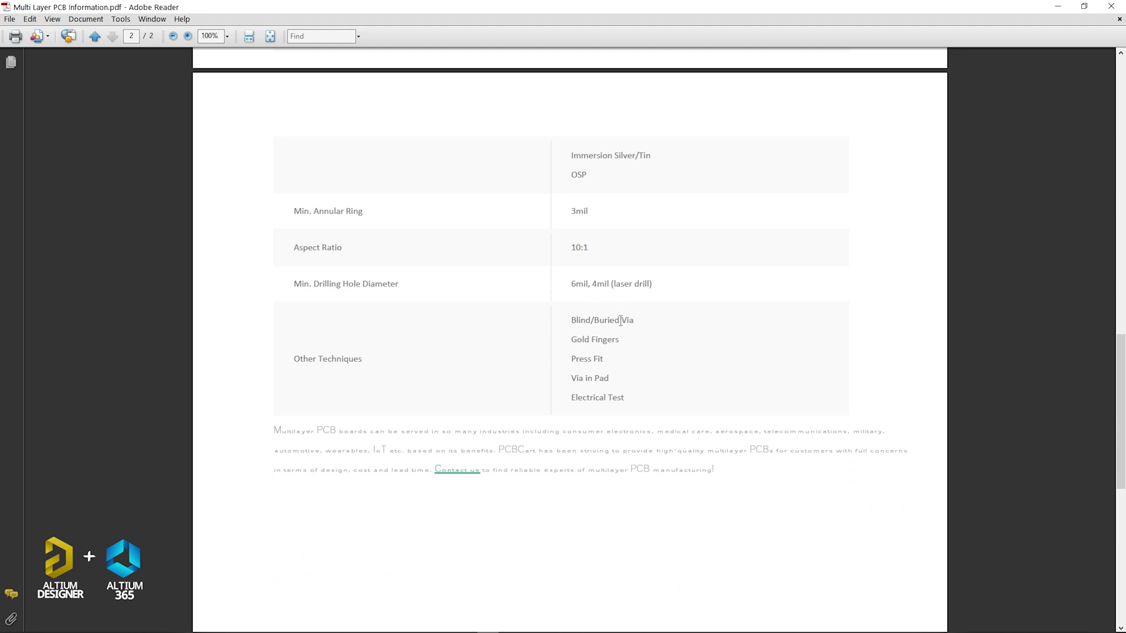
scroll(617, 317, down, 5)
scroll(605, 311, down, 5)
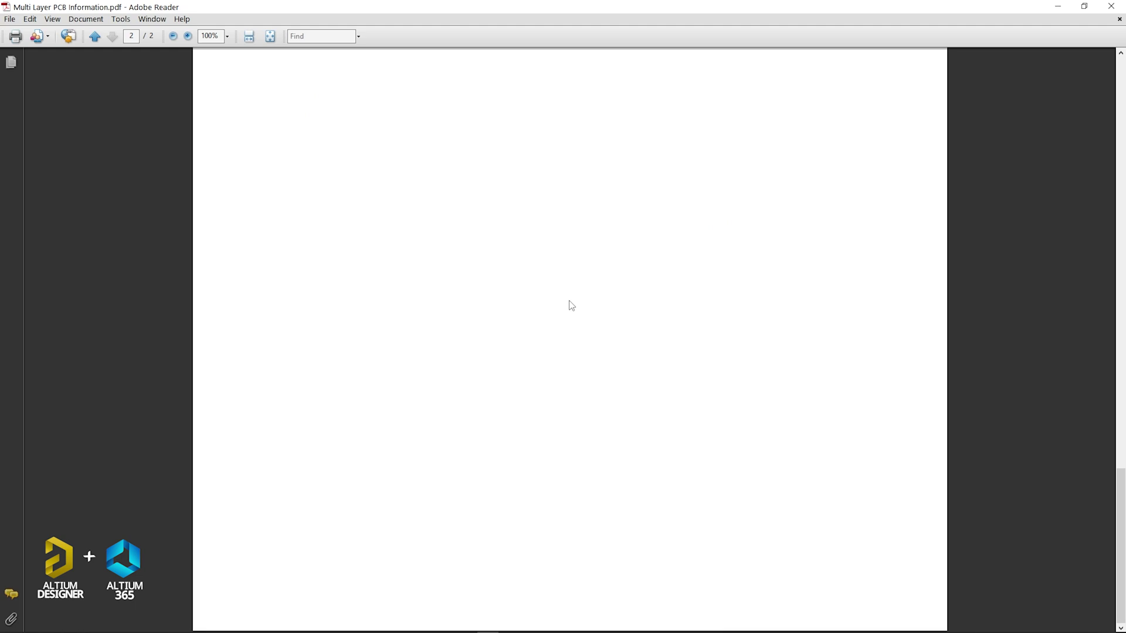
scroll(569, 304, up, 15)
scroll(556, 280, up, 7)
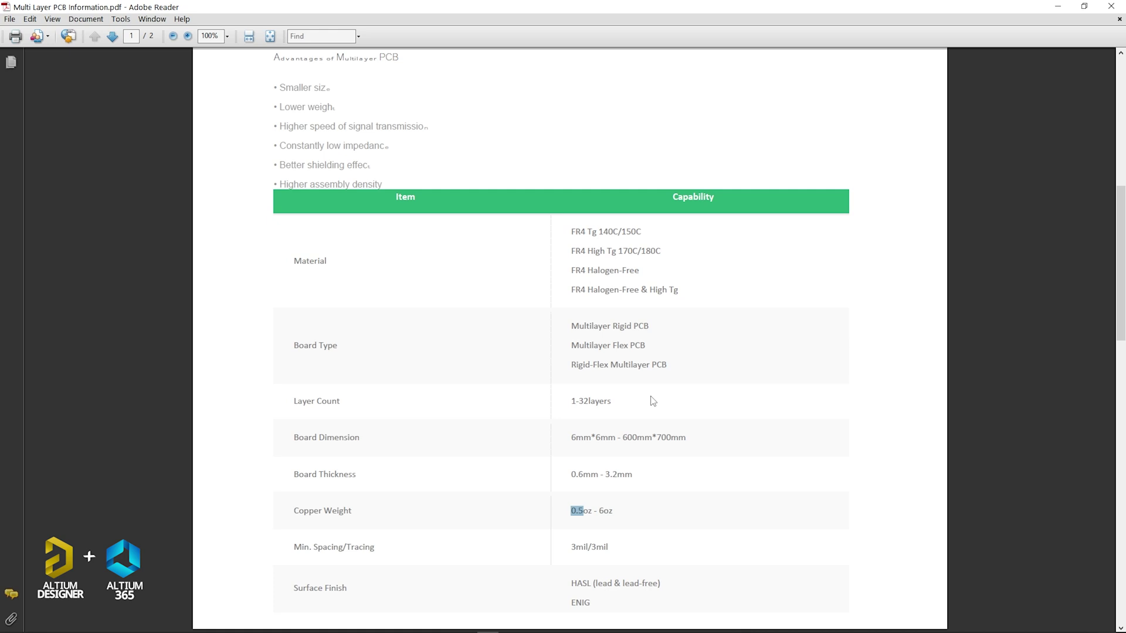
Swap the multilayer sheet for Layar Stack.pdf, shown full-size, and scroll to its 8-layer stack-up Figure 1.
click(1111, 6)
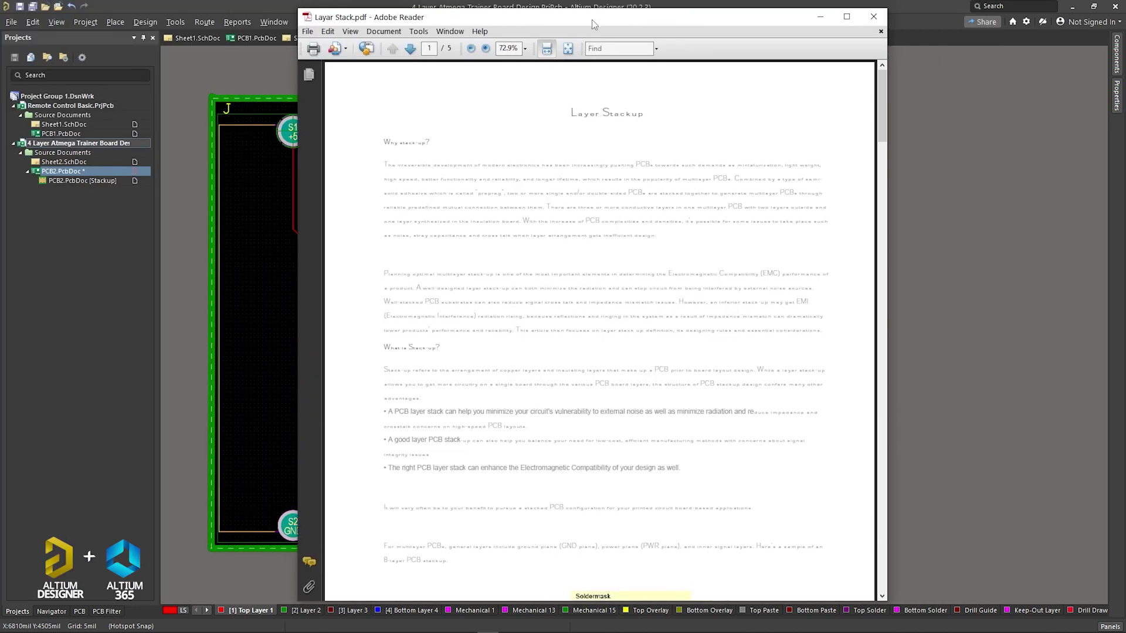
double_click(594, 19)
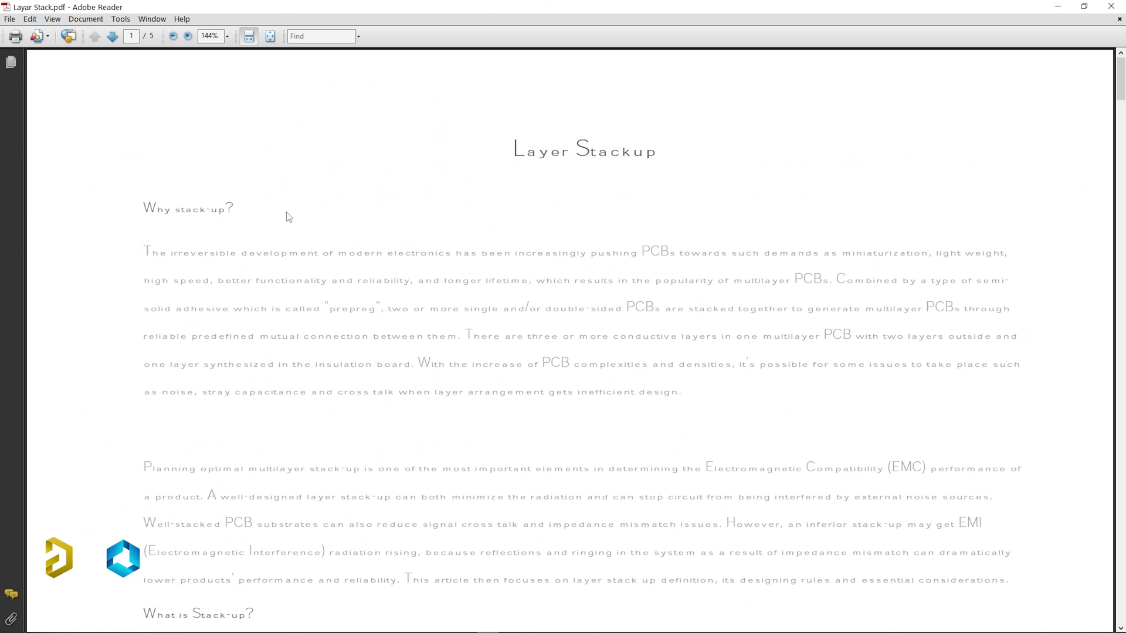
scroll(282, 205, down, 1)
scroll(634, 322, down, 2)
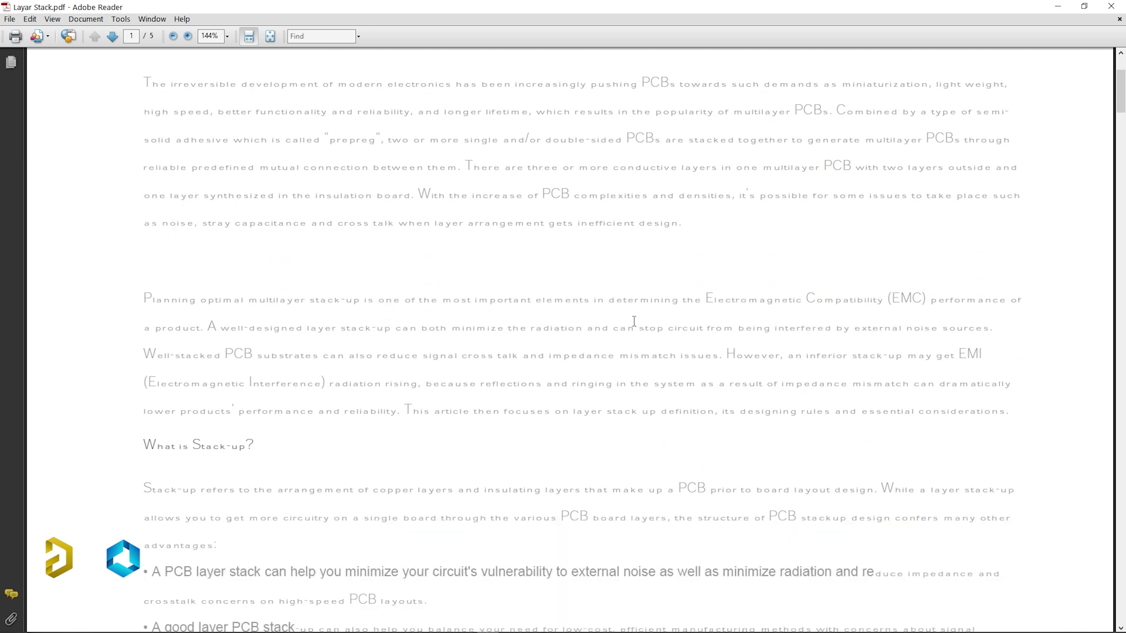
scroll(634, 321, down, 6)
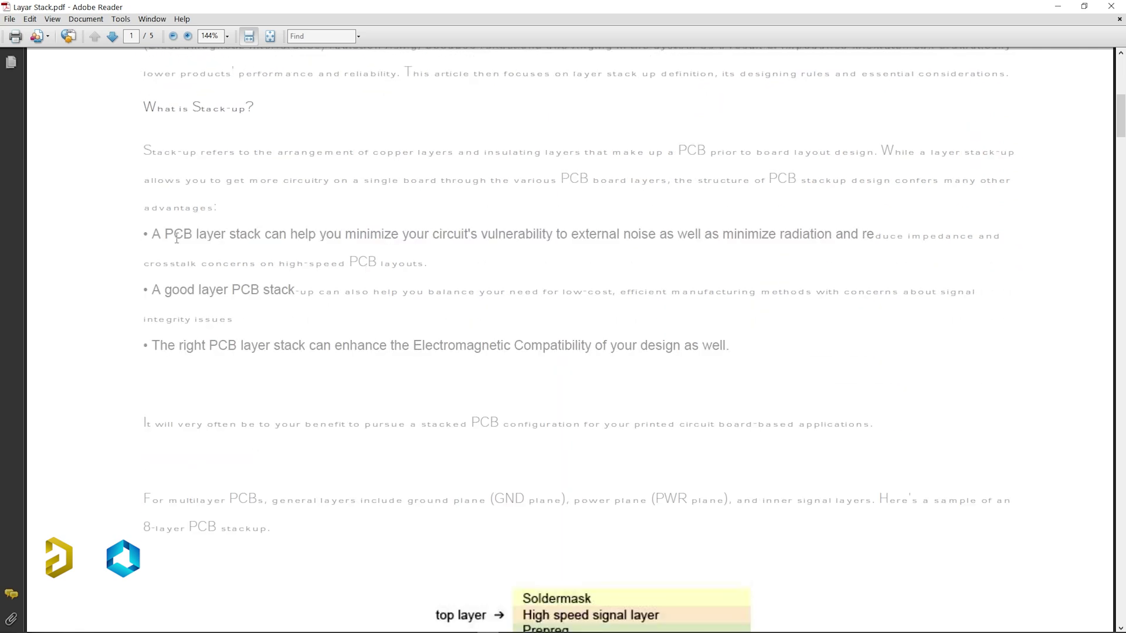
scroll(352, 246, down, 7)
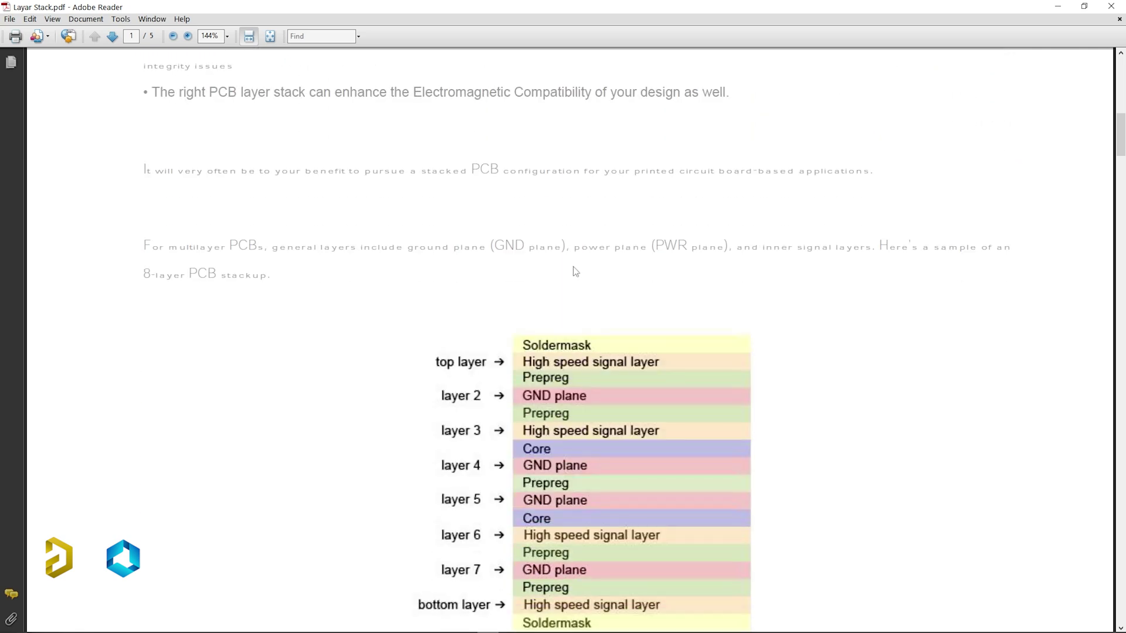